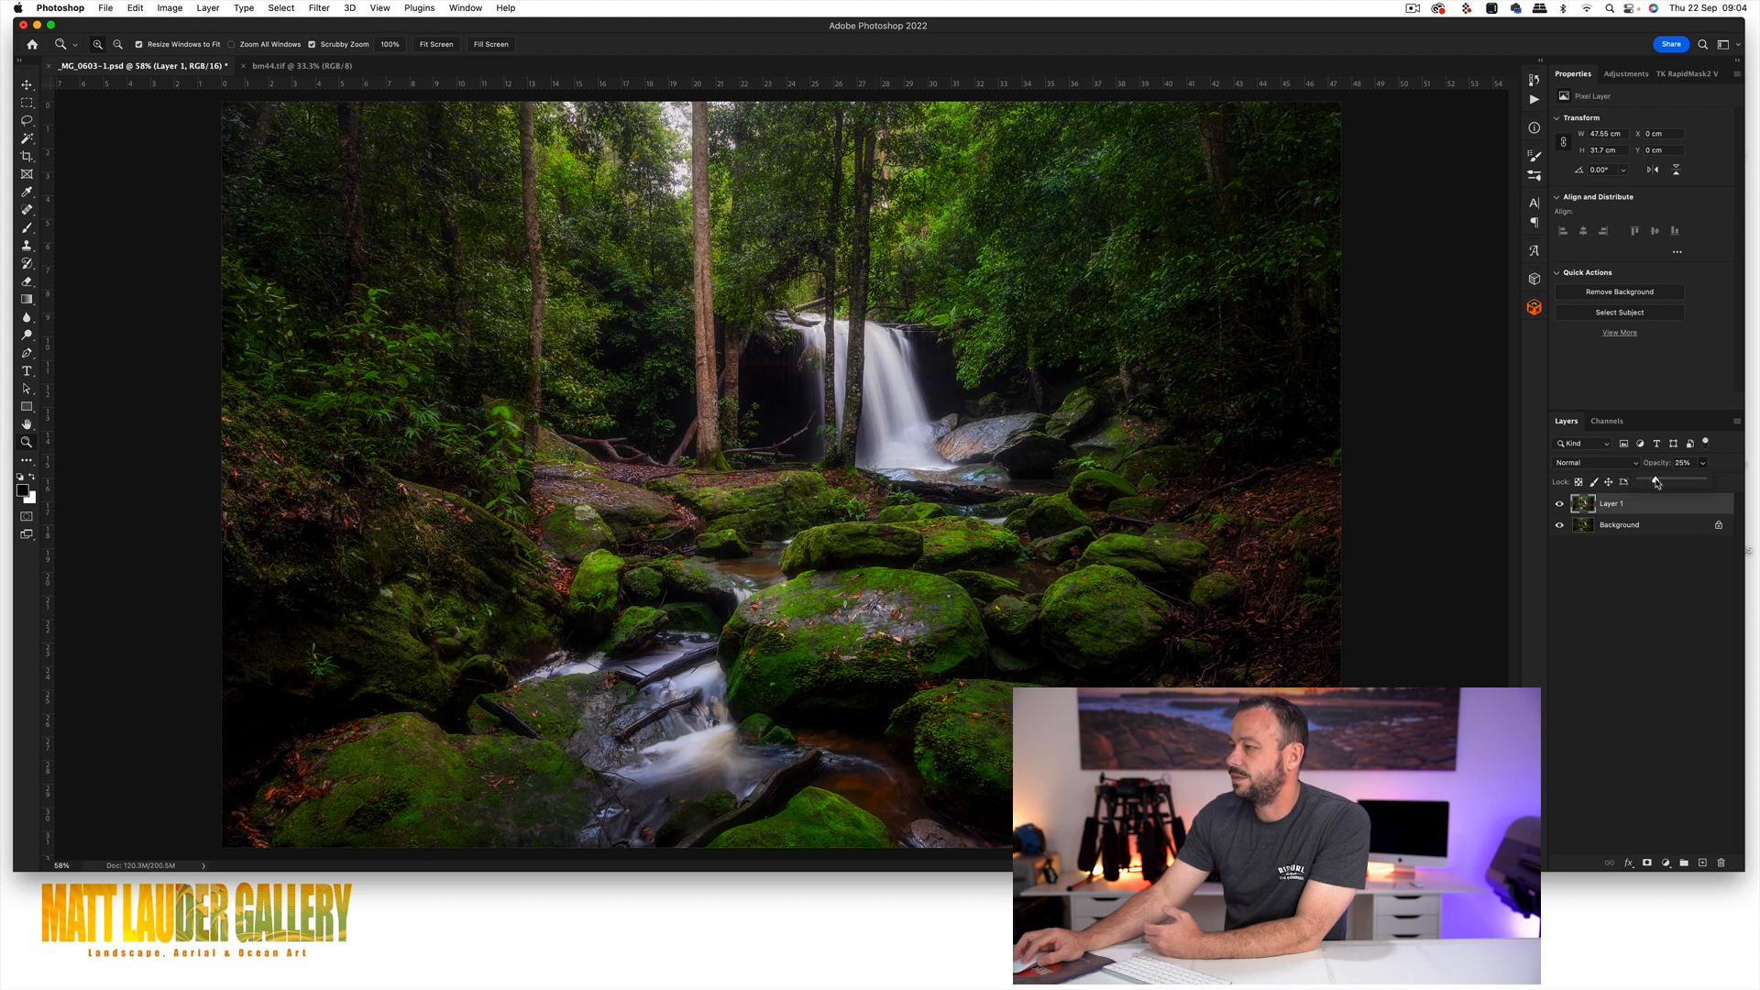
Add a layer mask to Layer 1 and paint black on it with a 40% opacity brush, and delete the layer.
{"action": "left_click", "coordinate": [1647, 864]}
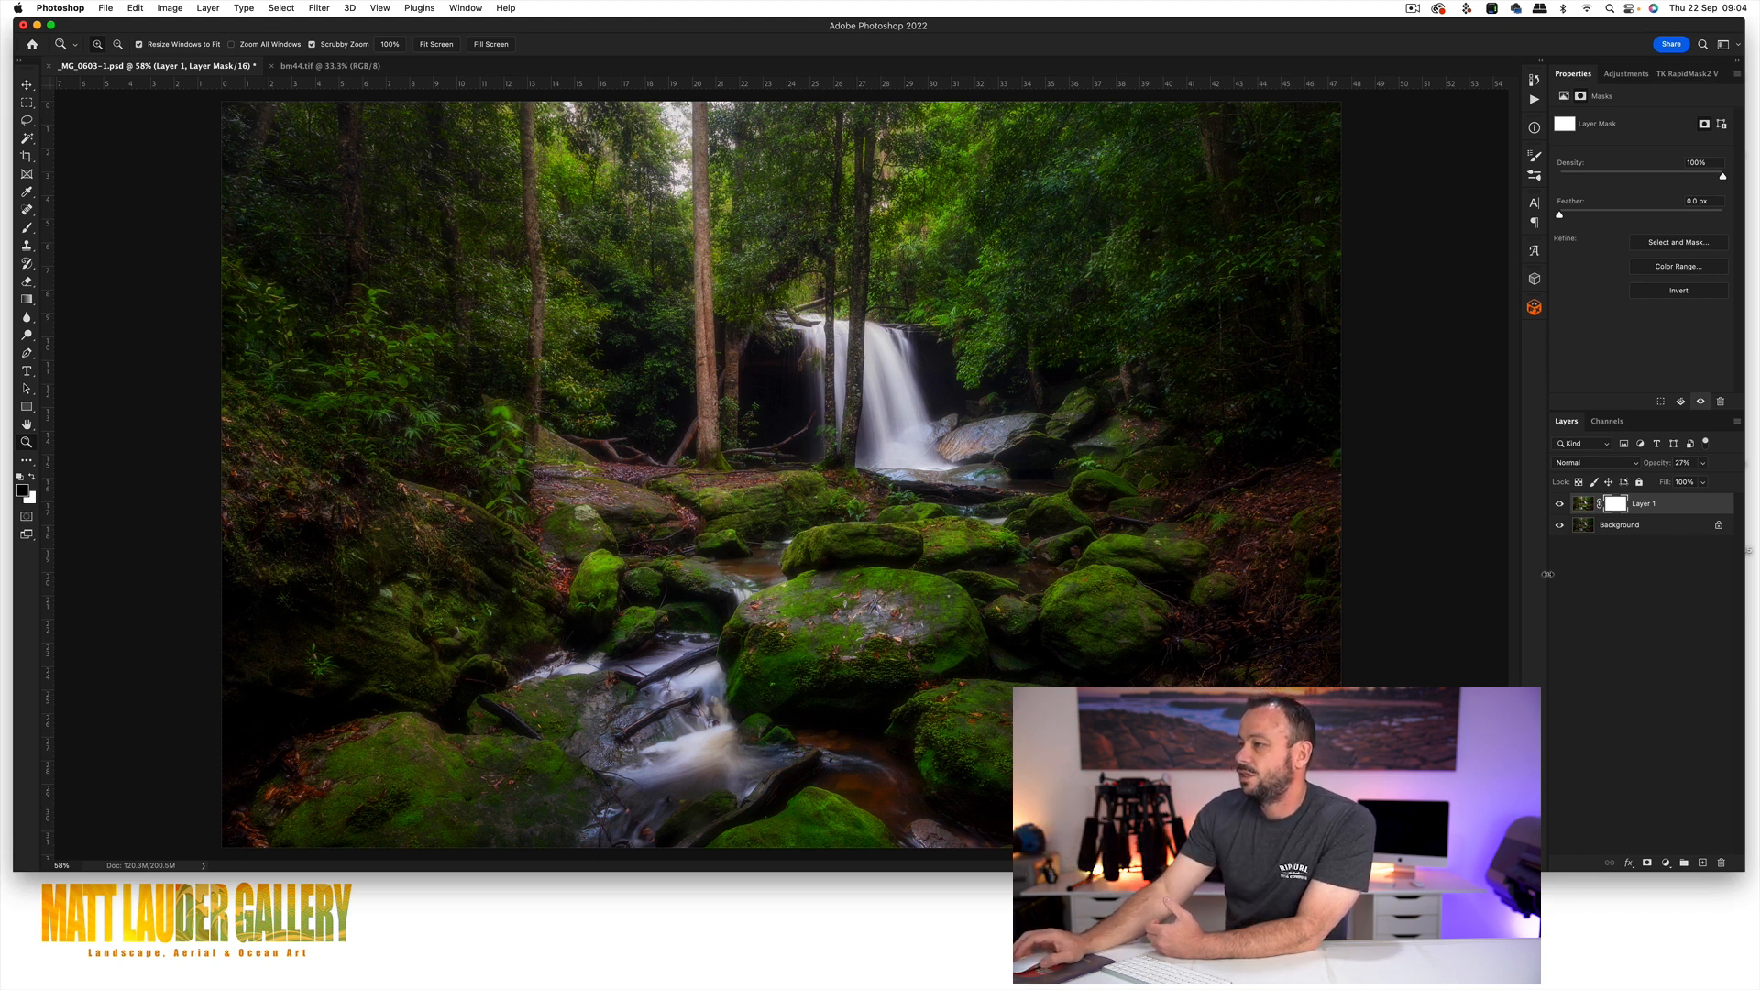
{"action": "key", "text": "b"}
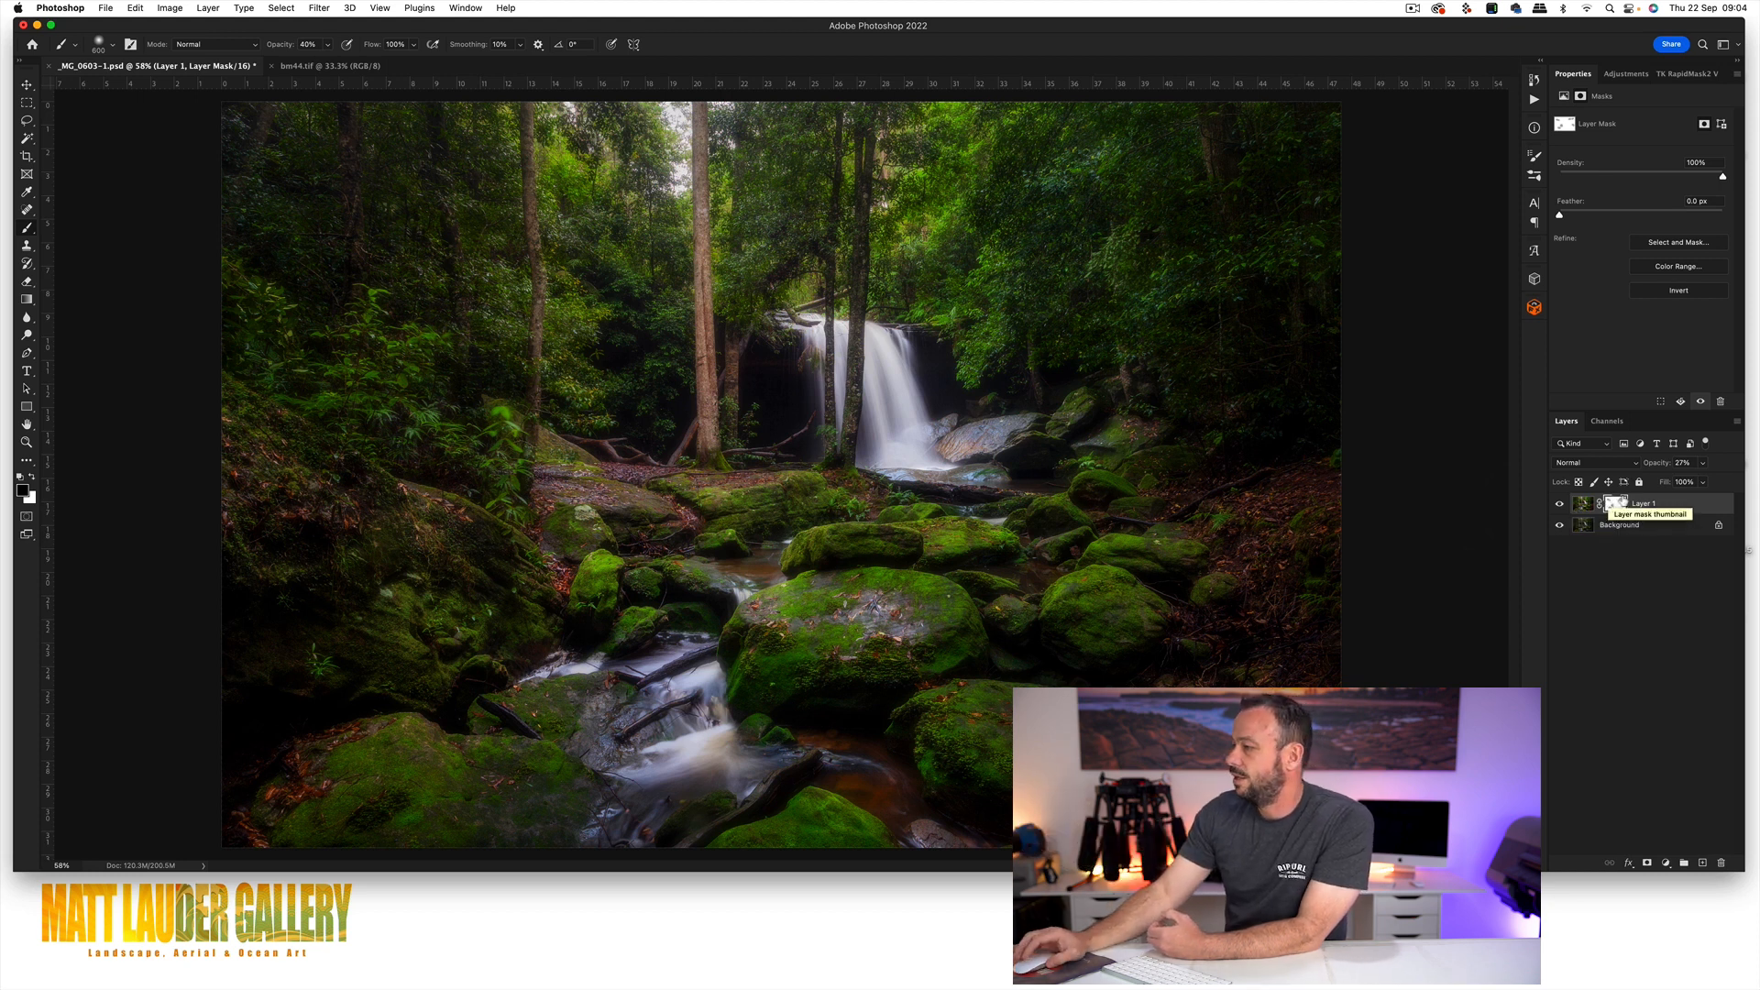
{"action": "left_click_drag", "start_coordinate": [1607, 512], "coordinate": [1721, 862]}
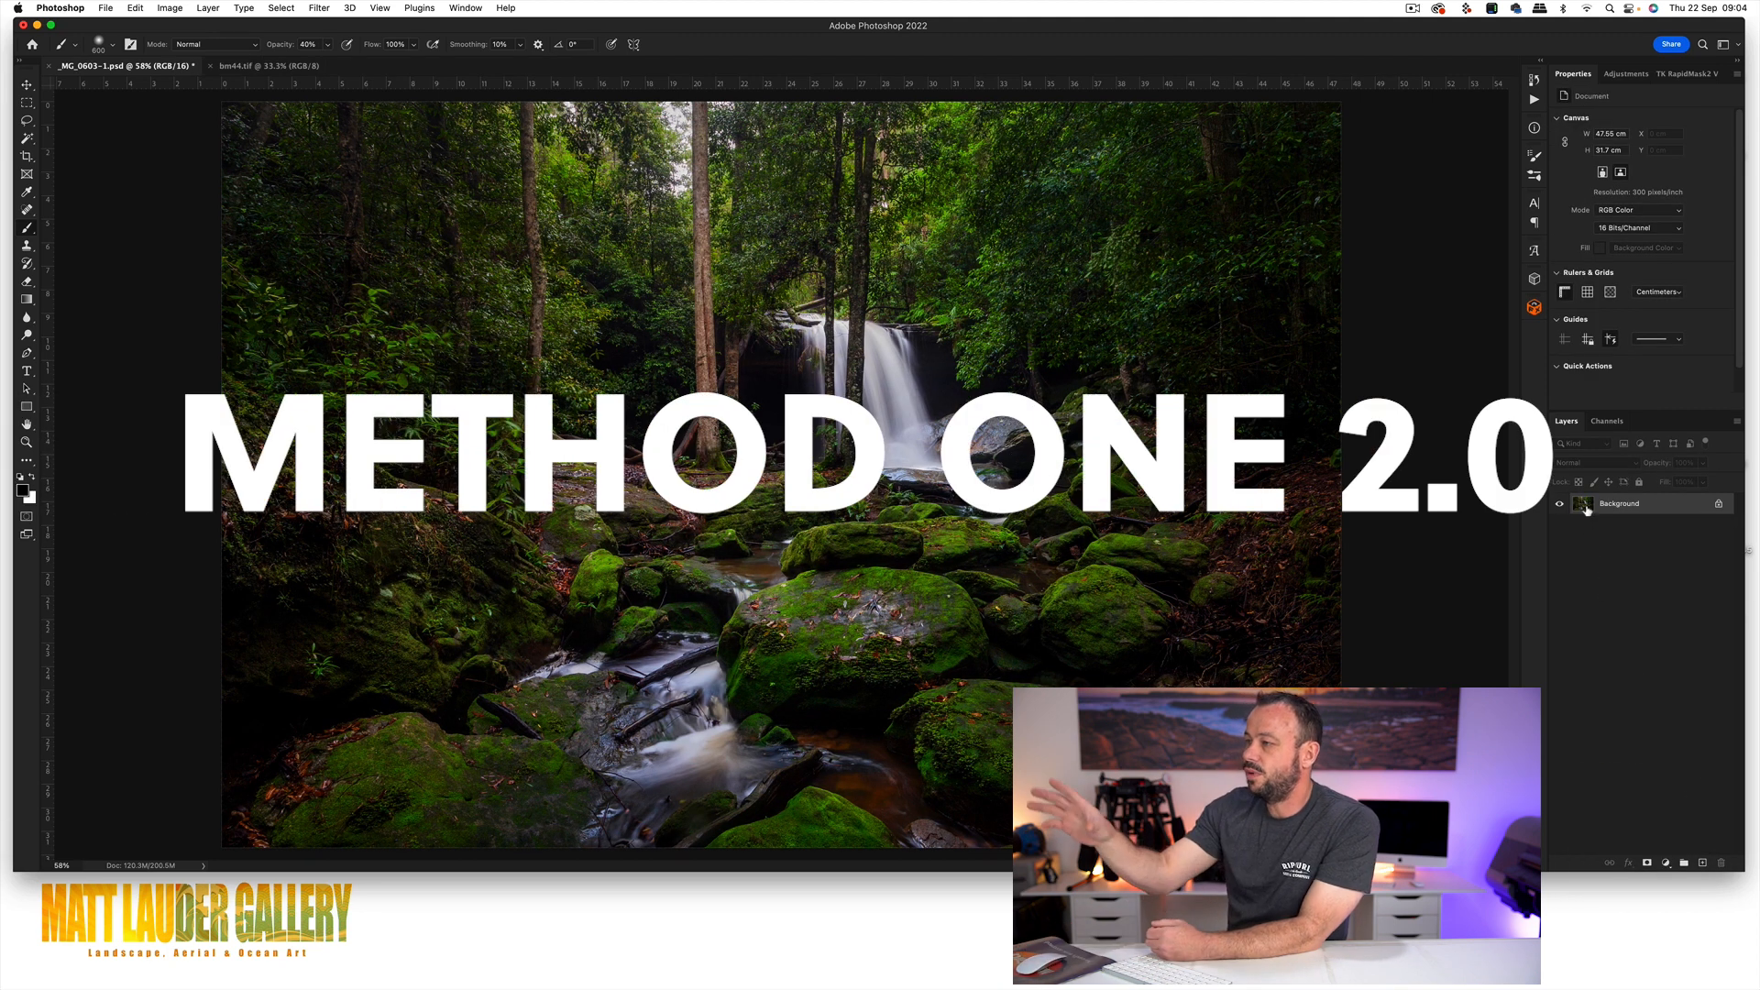
Duplicate the Background layer and apply a Gaussian Blur with a radius of 23.3 pixels to the copy.
{"action": "key", "text": "super+j"}
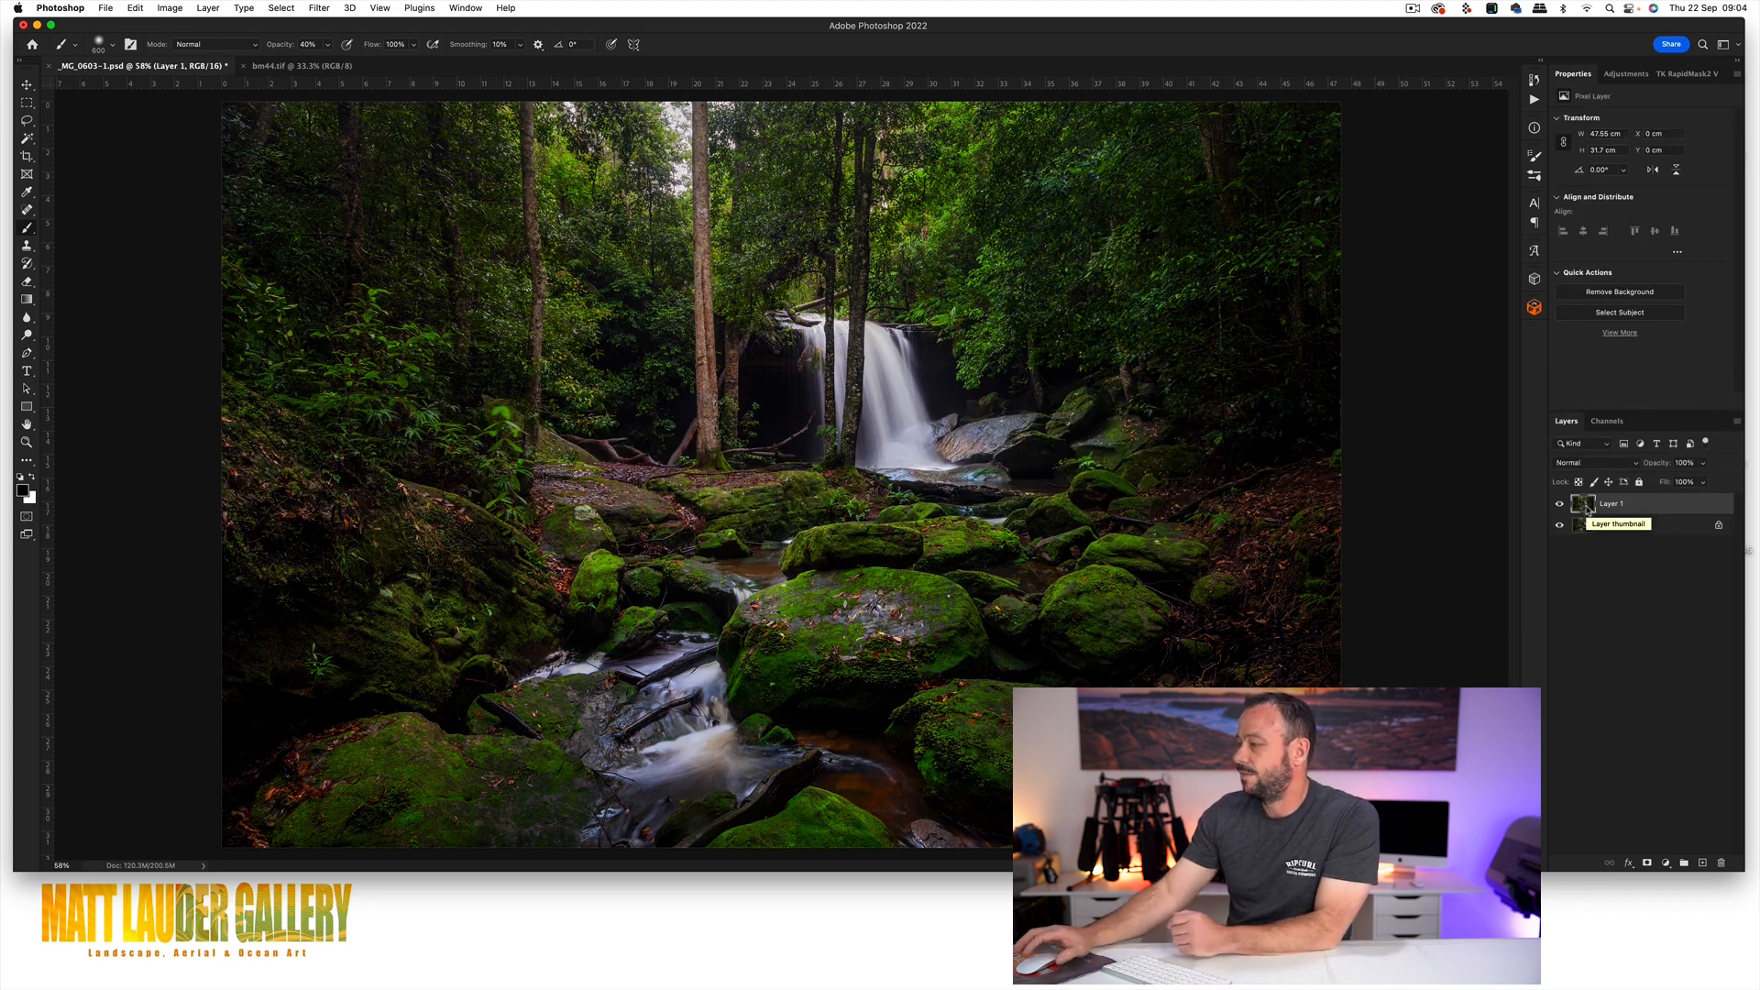
{"action": "left_click", "coordinate": [320, 9]}
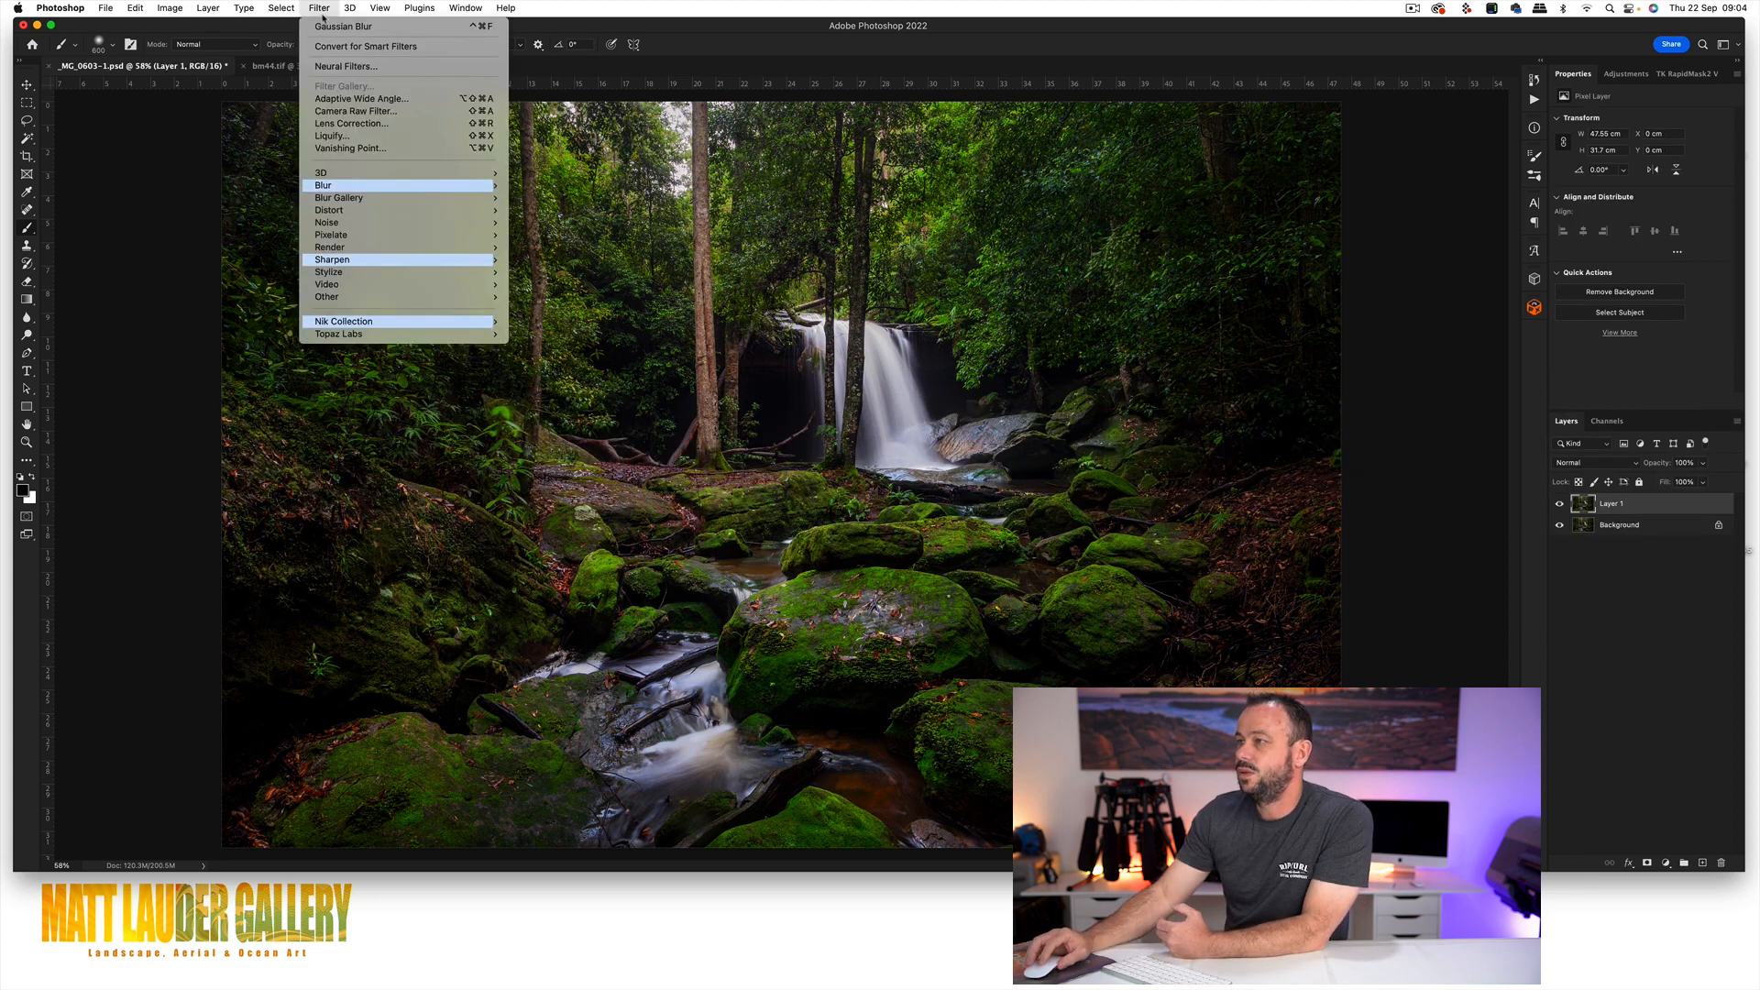
{"action": "mouse_move", "coordinate": [403, 185]}
{"action": "left_click", "coordinate": [555, 235]}
{"action": "left_click", "coordinate": [1243, 225]}
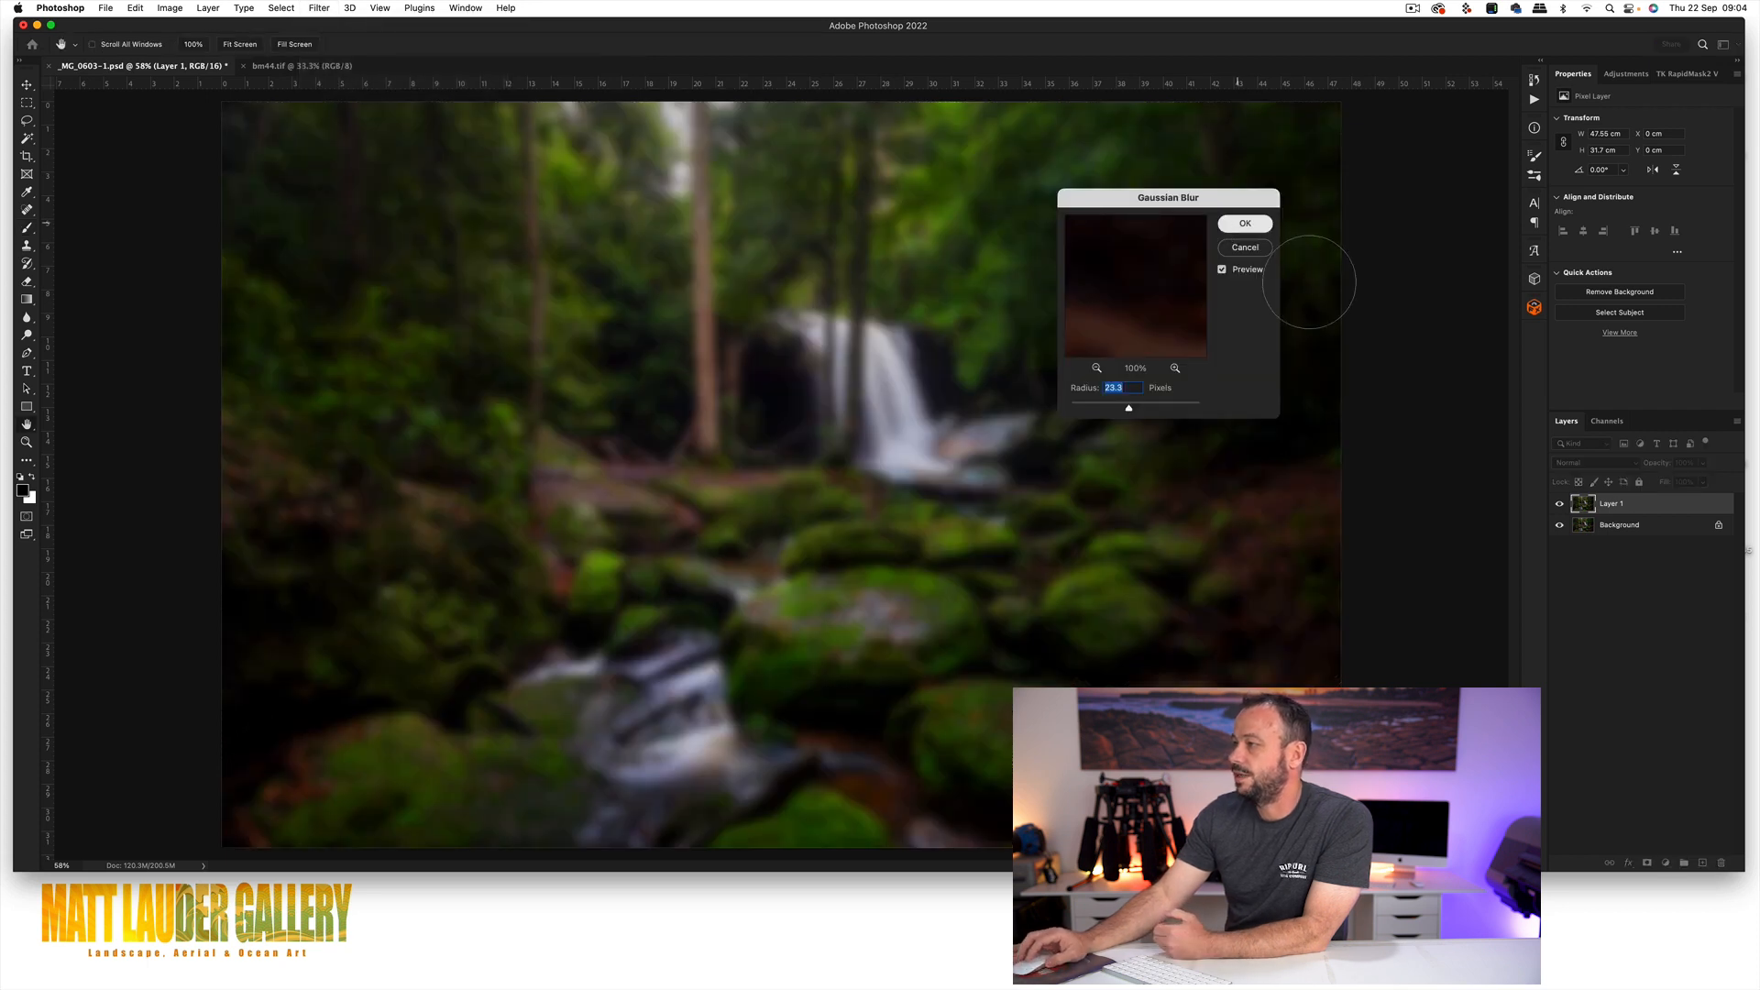
Add a Brightness/Contrast adjustment layer above the blurred layer and clip it to Layer 1.
{"action": "left_click", "coordinate": [198, 8]}
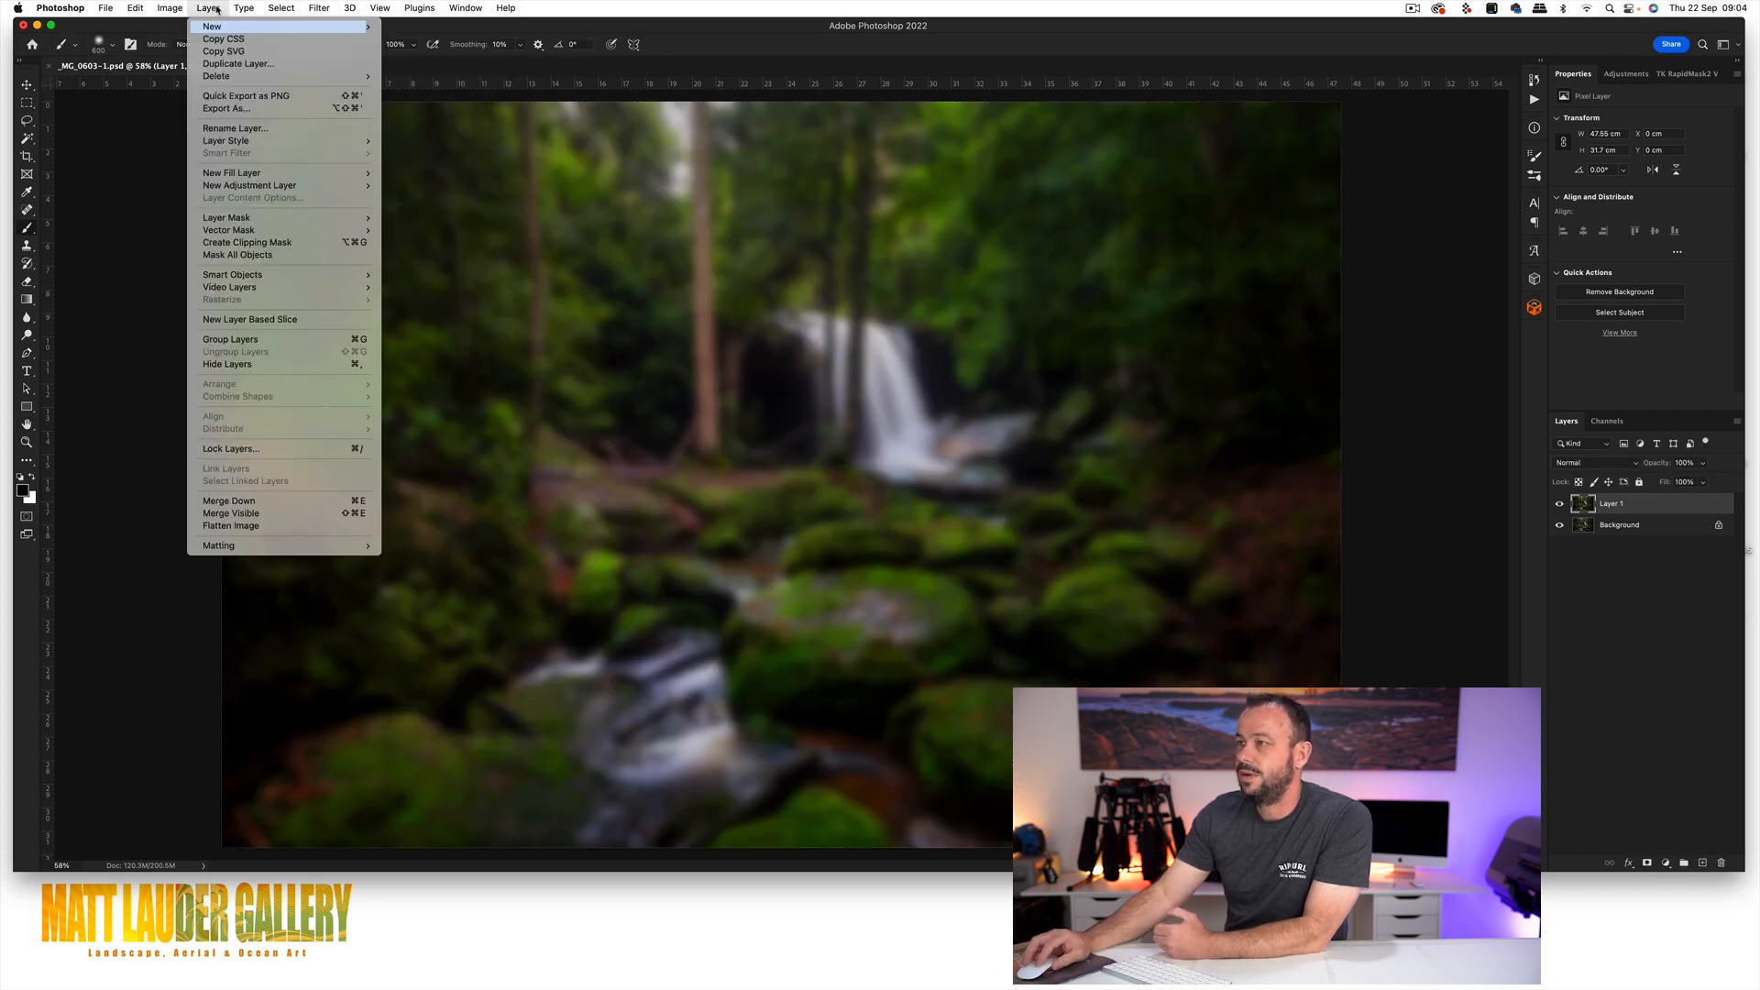
{"action": "mouse_move", "coordinate": [169, 8]}
{"action": "mouse_move", "coordinate": [266, 47]}
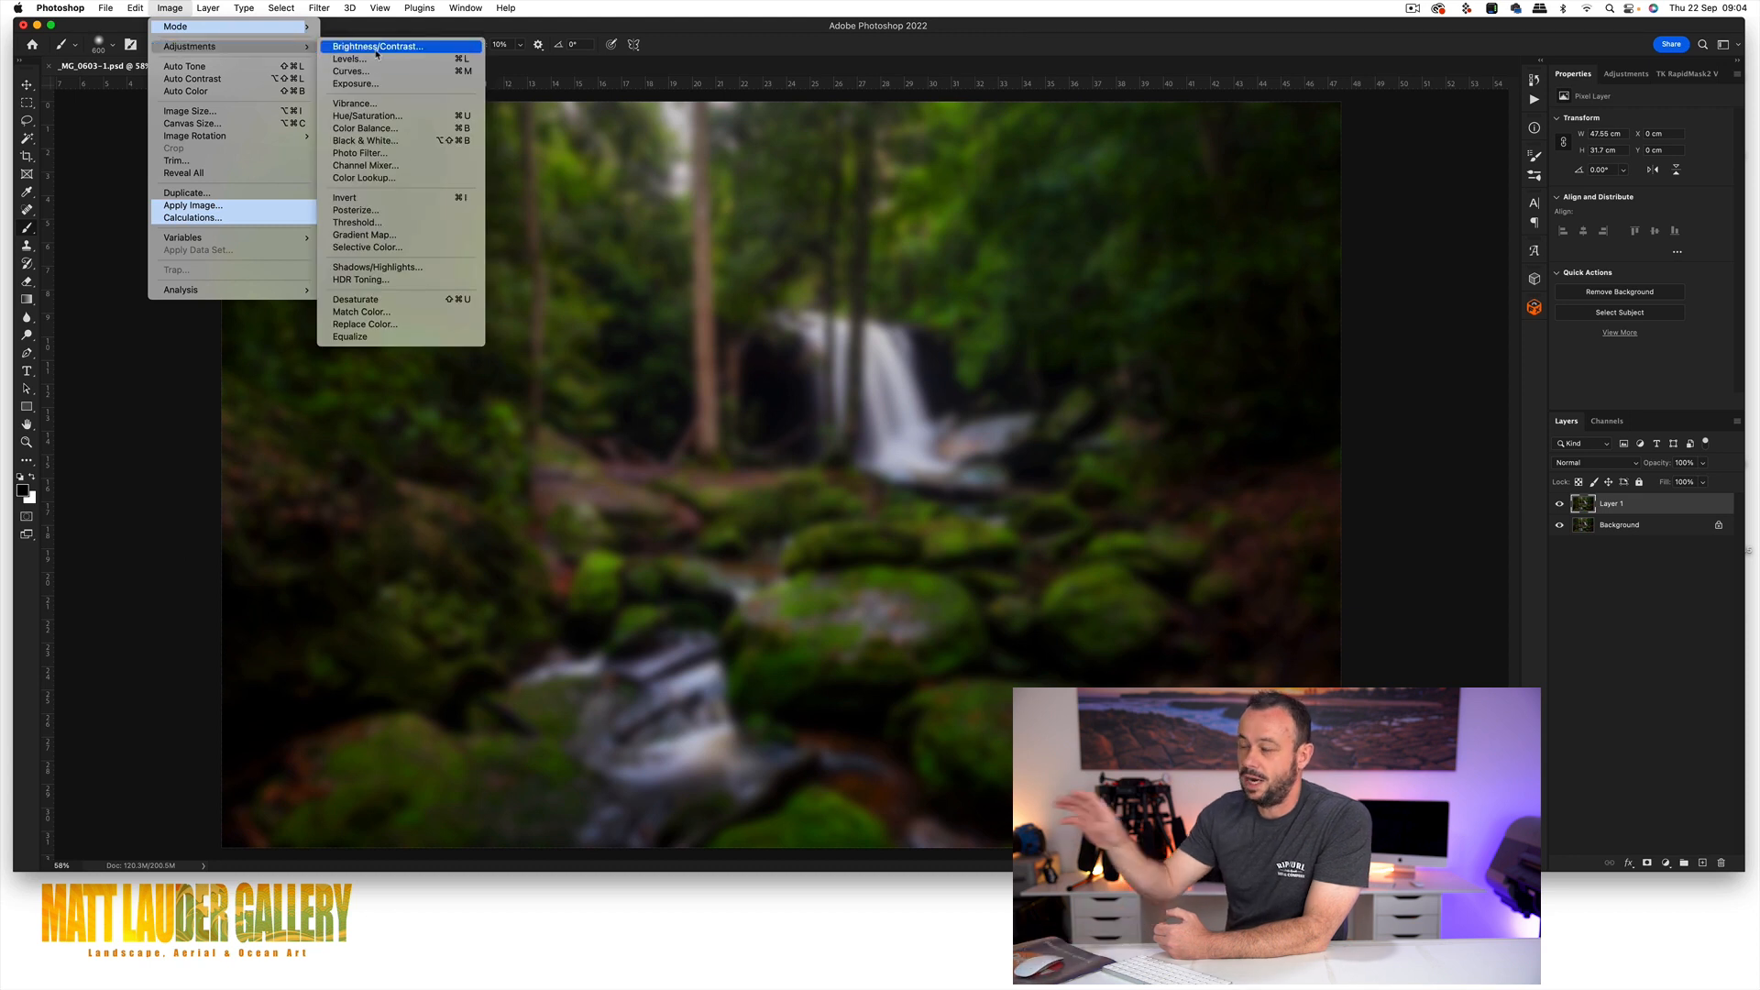
{"action": "left_click", "coordinate": [1611, 666]}
{"action": "left_click", "coordinate": [1665, 864]}
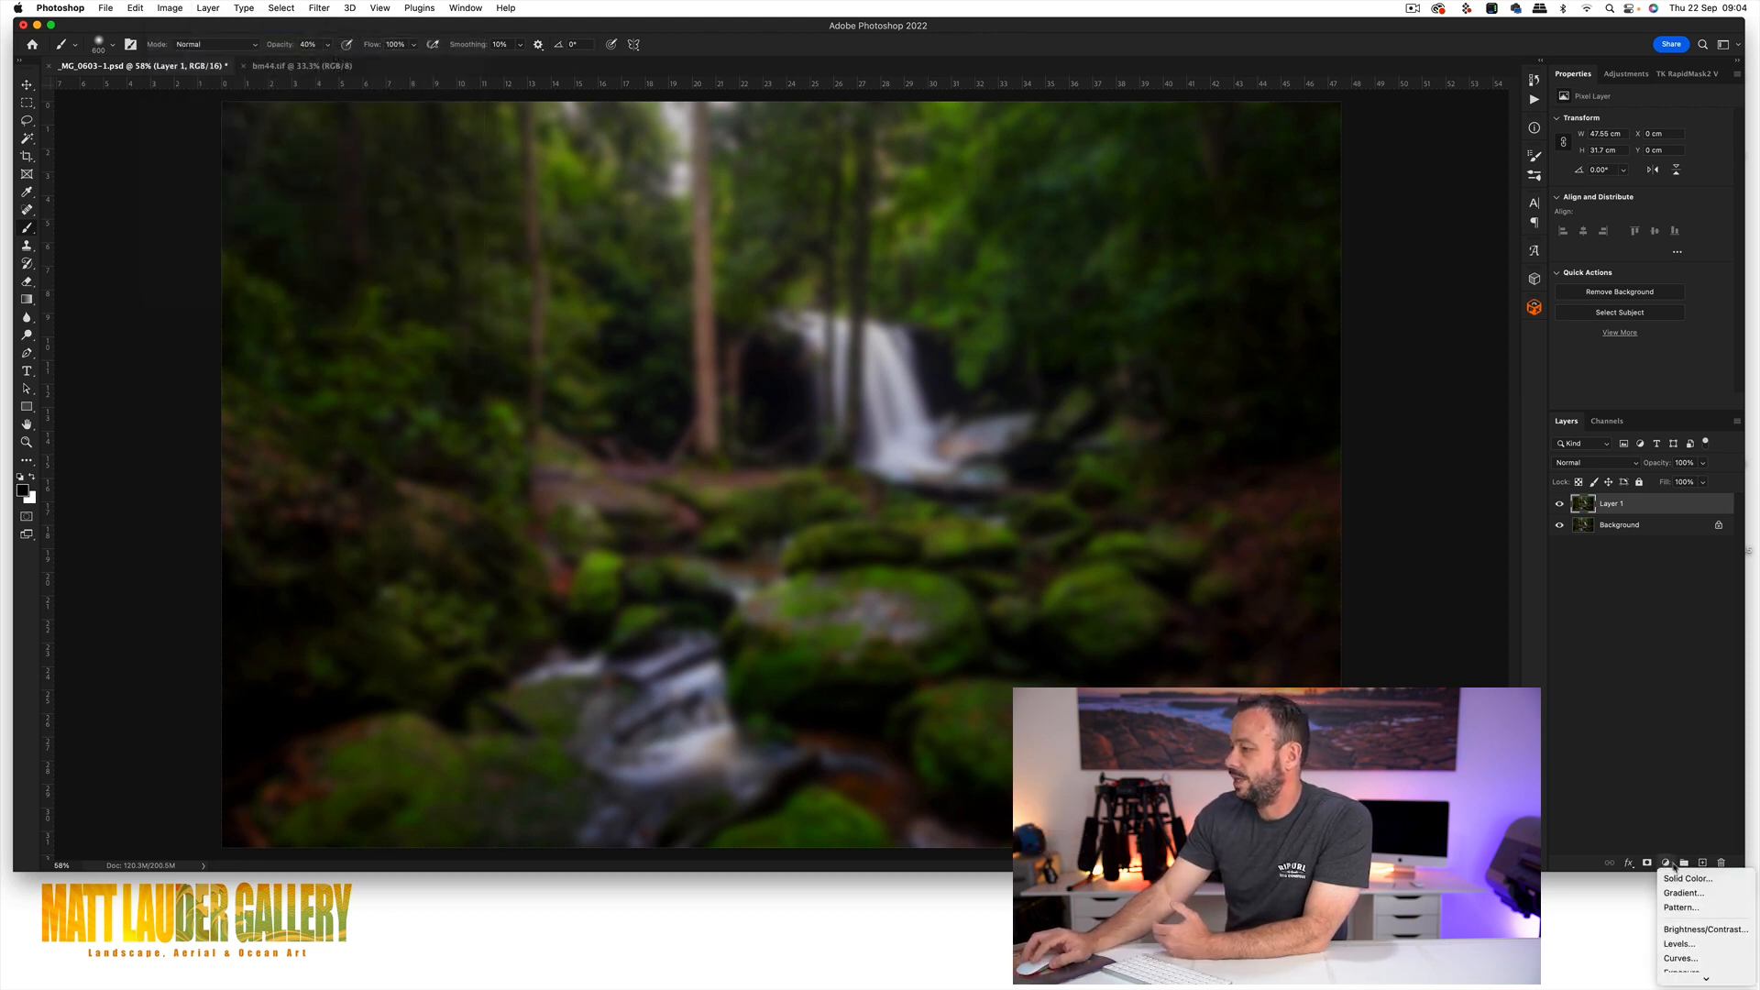
{"action": "left_click", "coordinate": [1685, 930]}
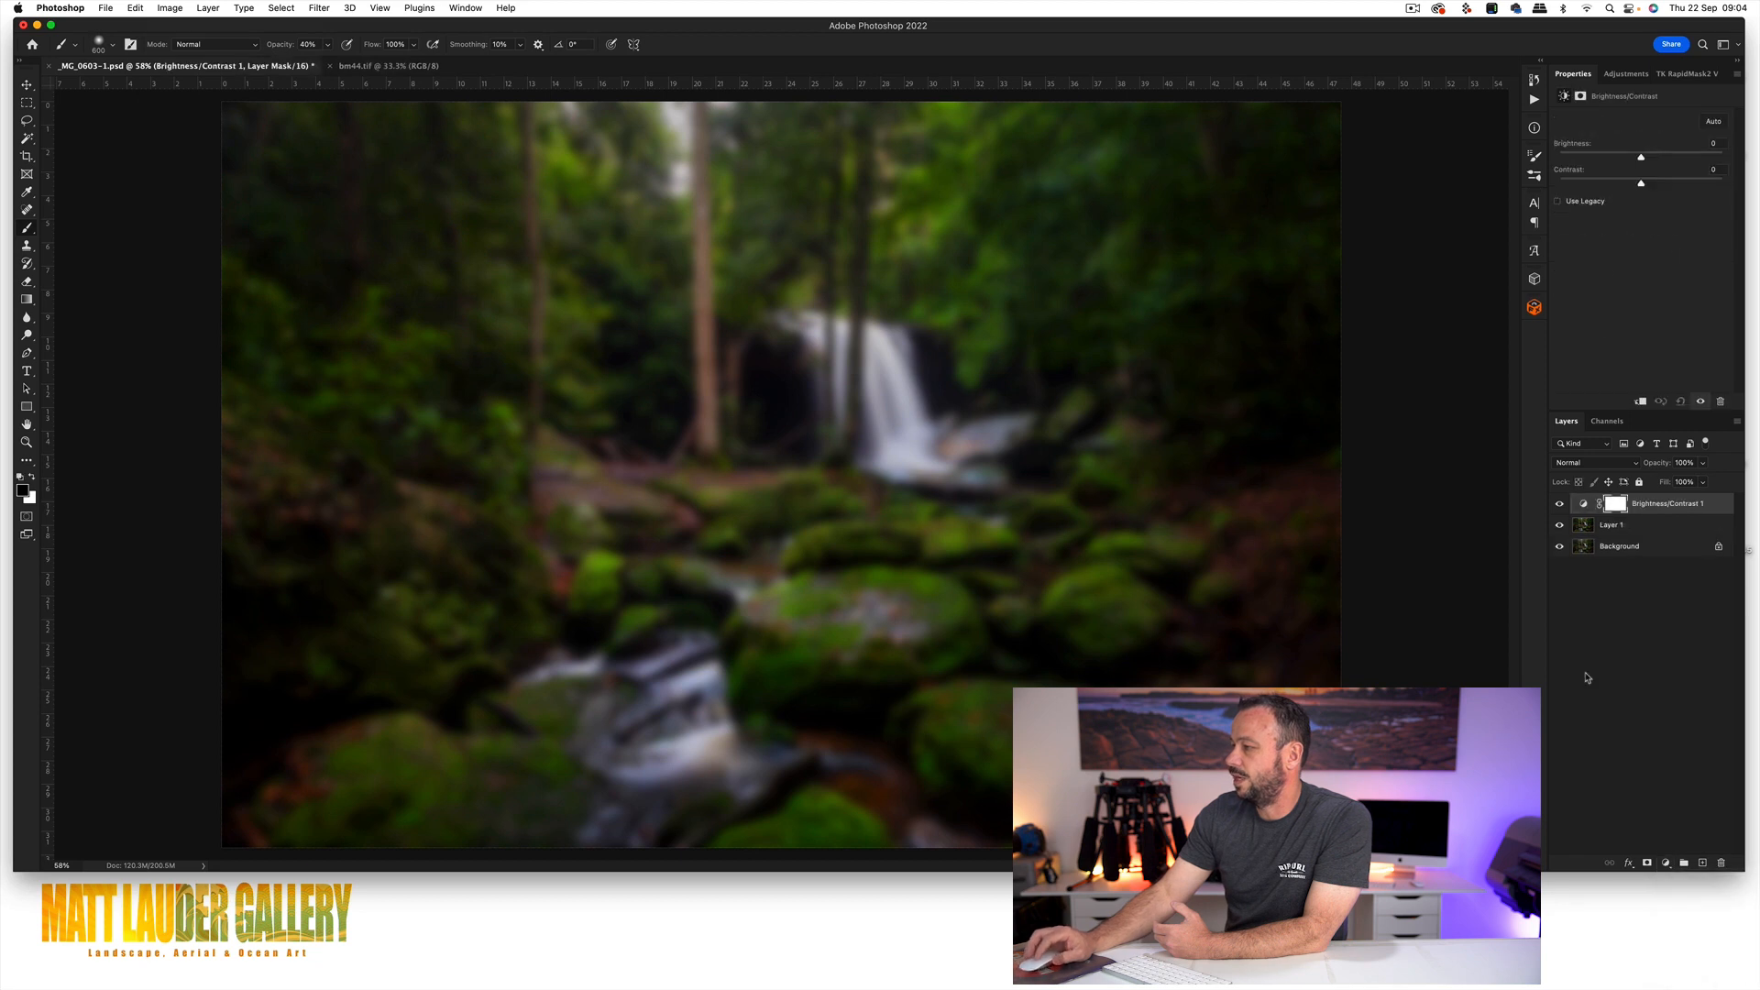
{"action": "left_click", "coordinate": [1594, 514], "text": "alt"}
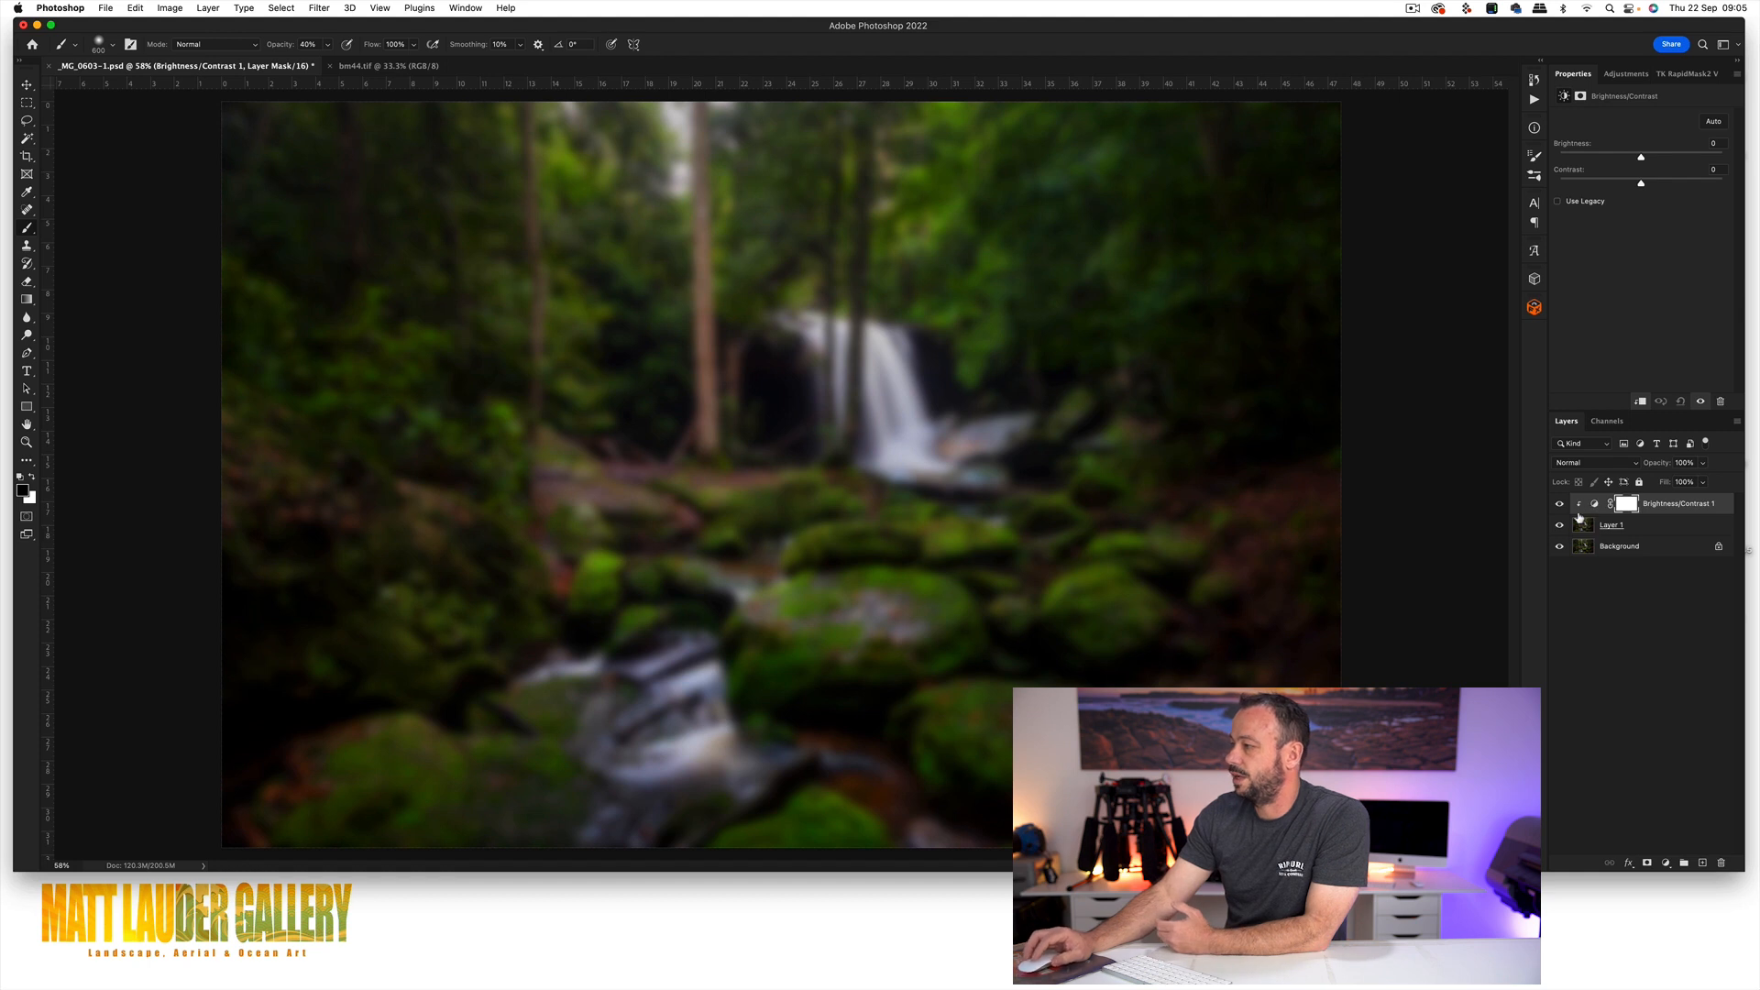
Raise the brightness and contrast of the clipped adjustment, and lower Layer 1's opacity to 32%.
{"action": "left_click", "coordinate": [1595, 504]}
{"action": "mouse_move", "coordinate": [1641, 161]}
{"action": "left_mouse_down"}
{"action": "mouse_move", "coordinate": [1664, 161]}
{"action": "mouse_move", "coordinate": [1649, 184]}
{"action": "left_mouse_up"}
{"action": "left_click", "coordinate": [1584, 526]}
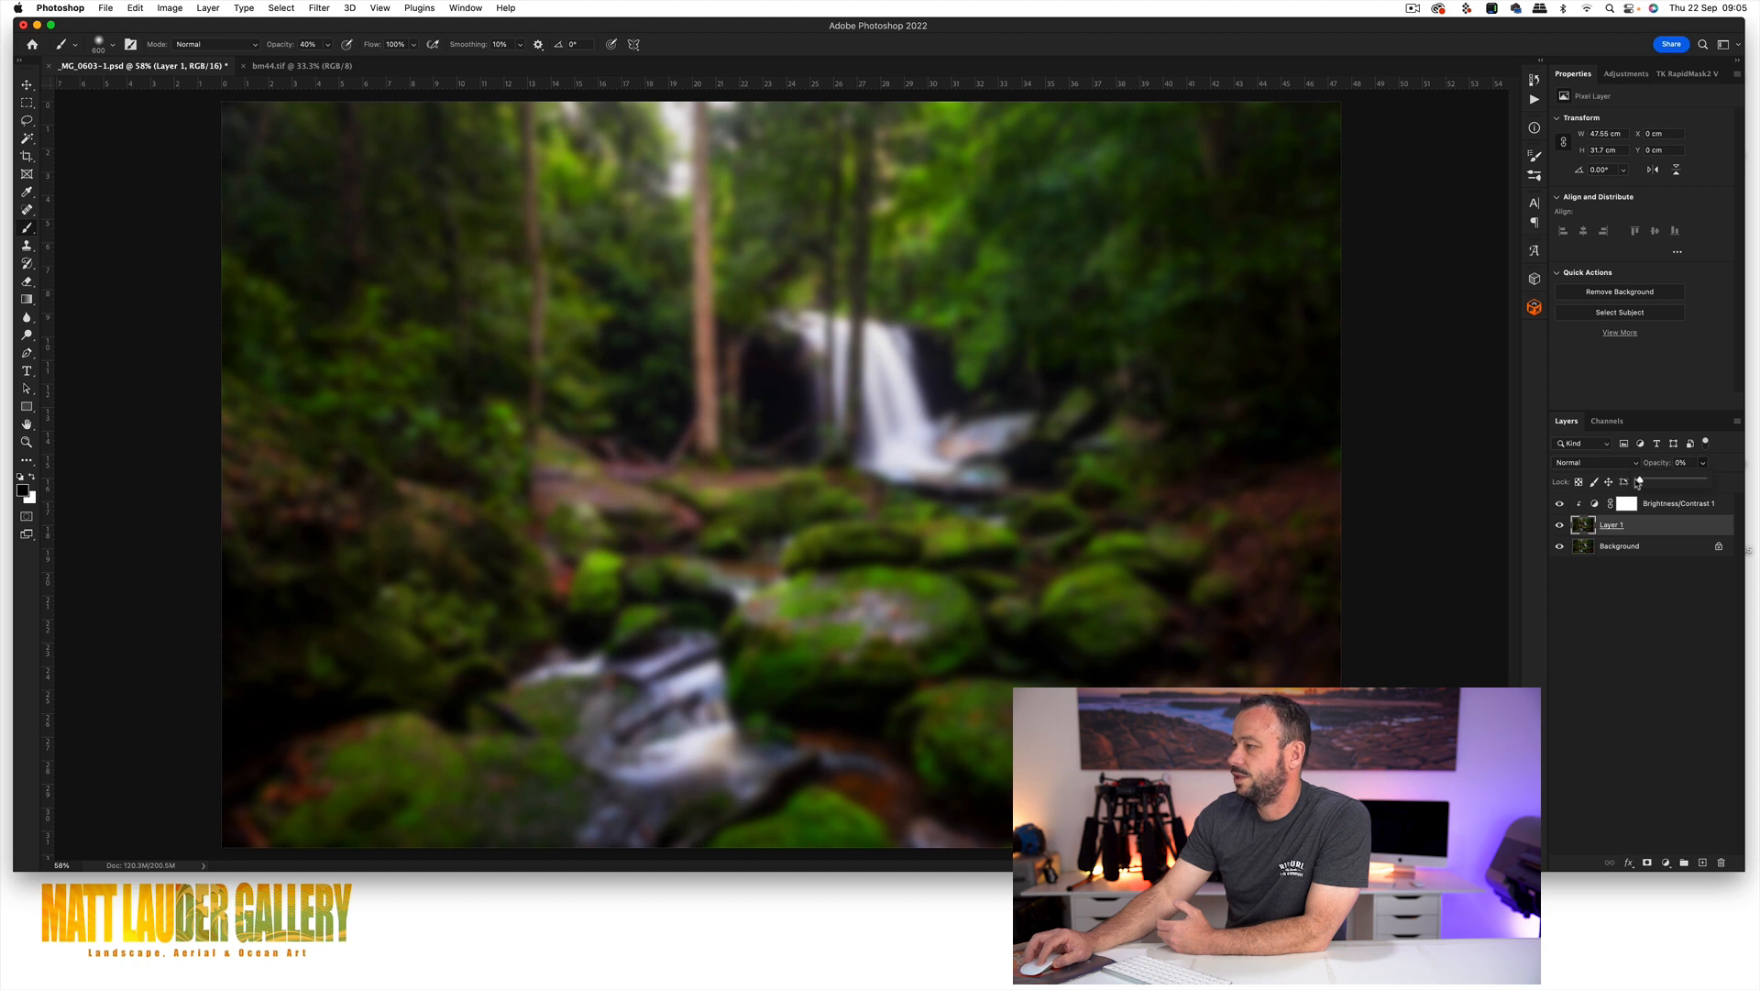
{"action": "left_click_drag", "start_coordinate": [1638, 484], "coordinate": [1642, 484]}
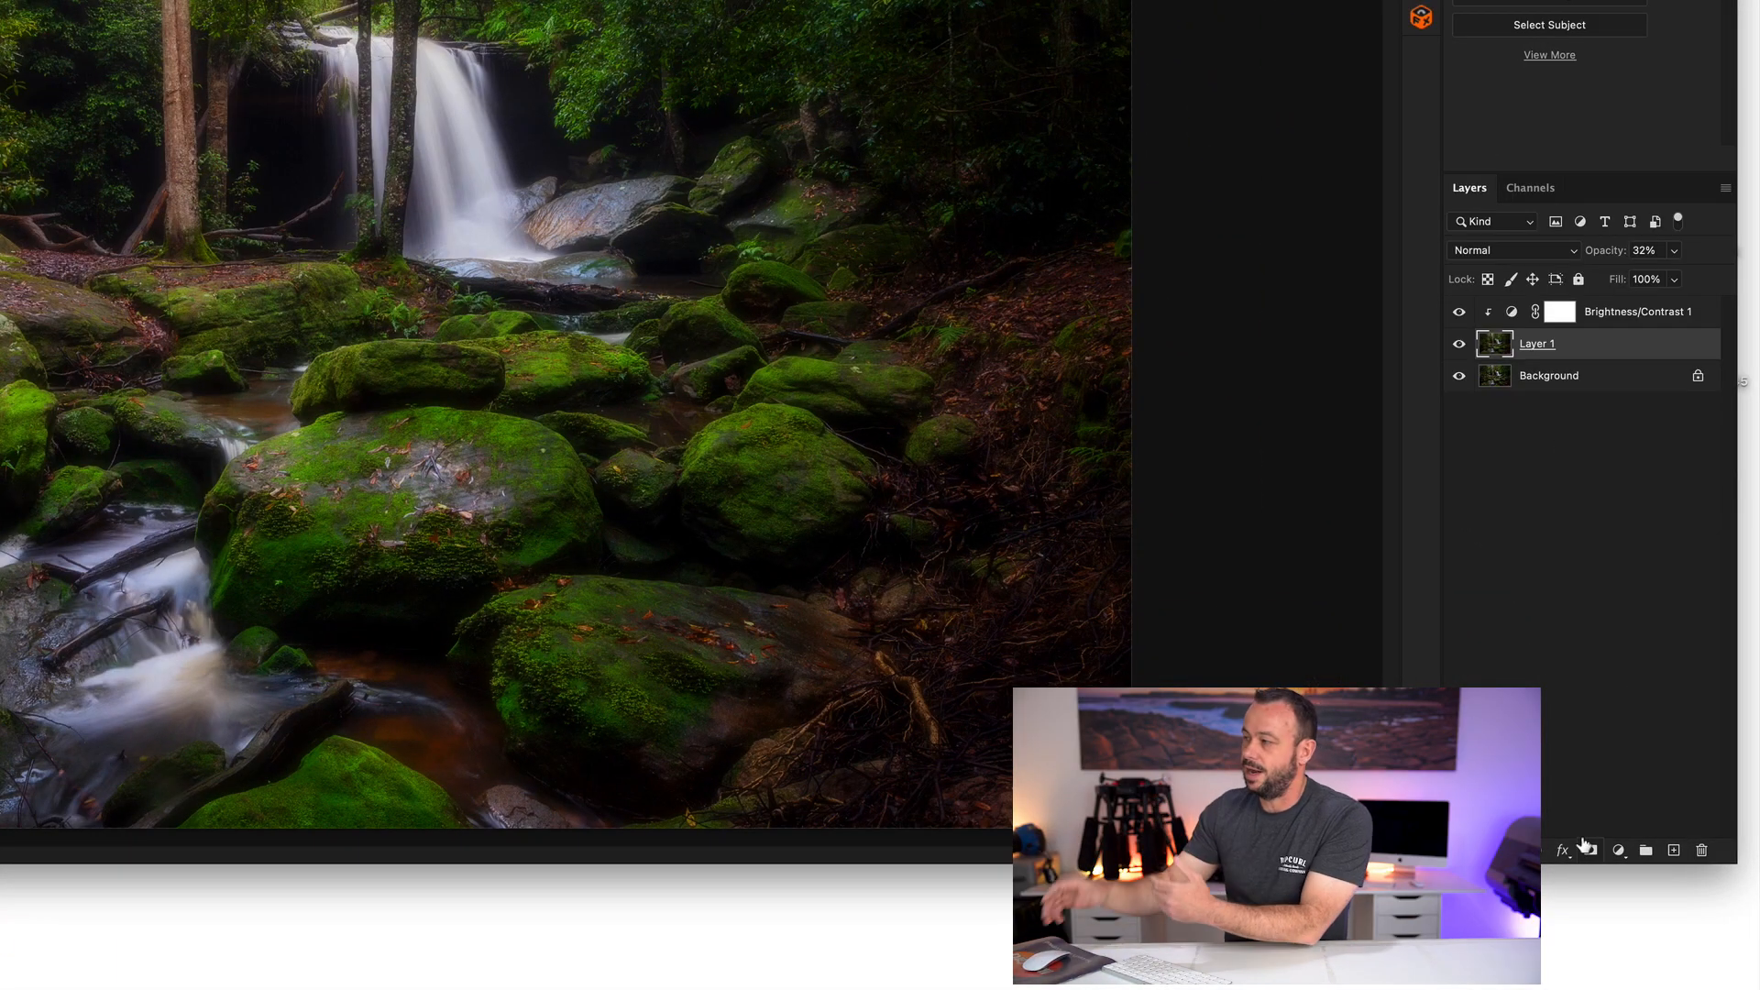
Load the RGB channel's luminosity as a selection with Background active, and apply it as a layer mask on Layer 1.
{"action": "left_click", "coordinate": [1508, 386]}
{"action": "left_click", "coordinate": [1538, 194]}
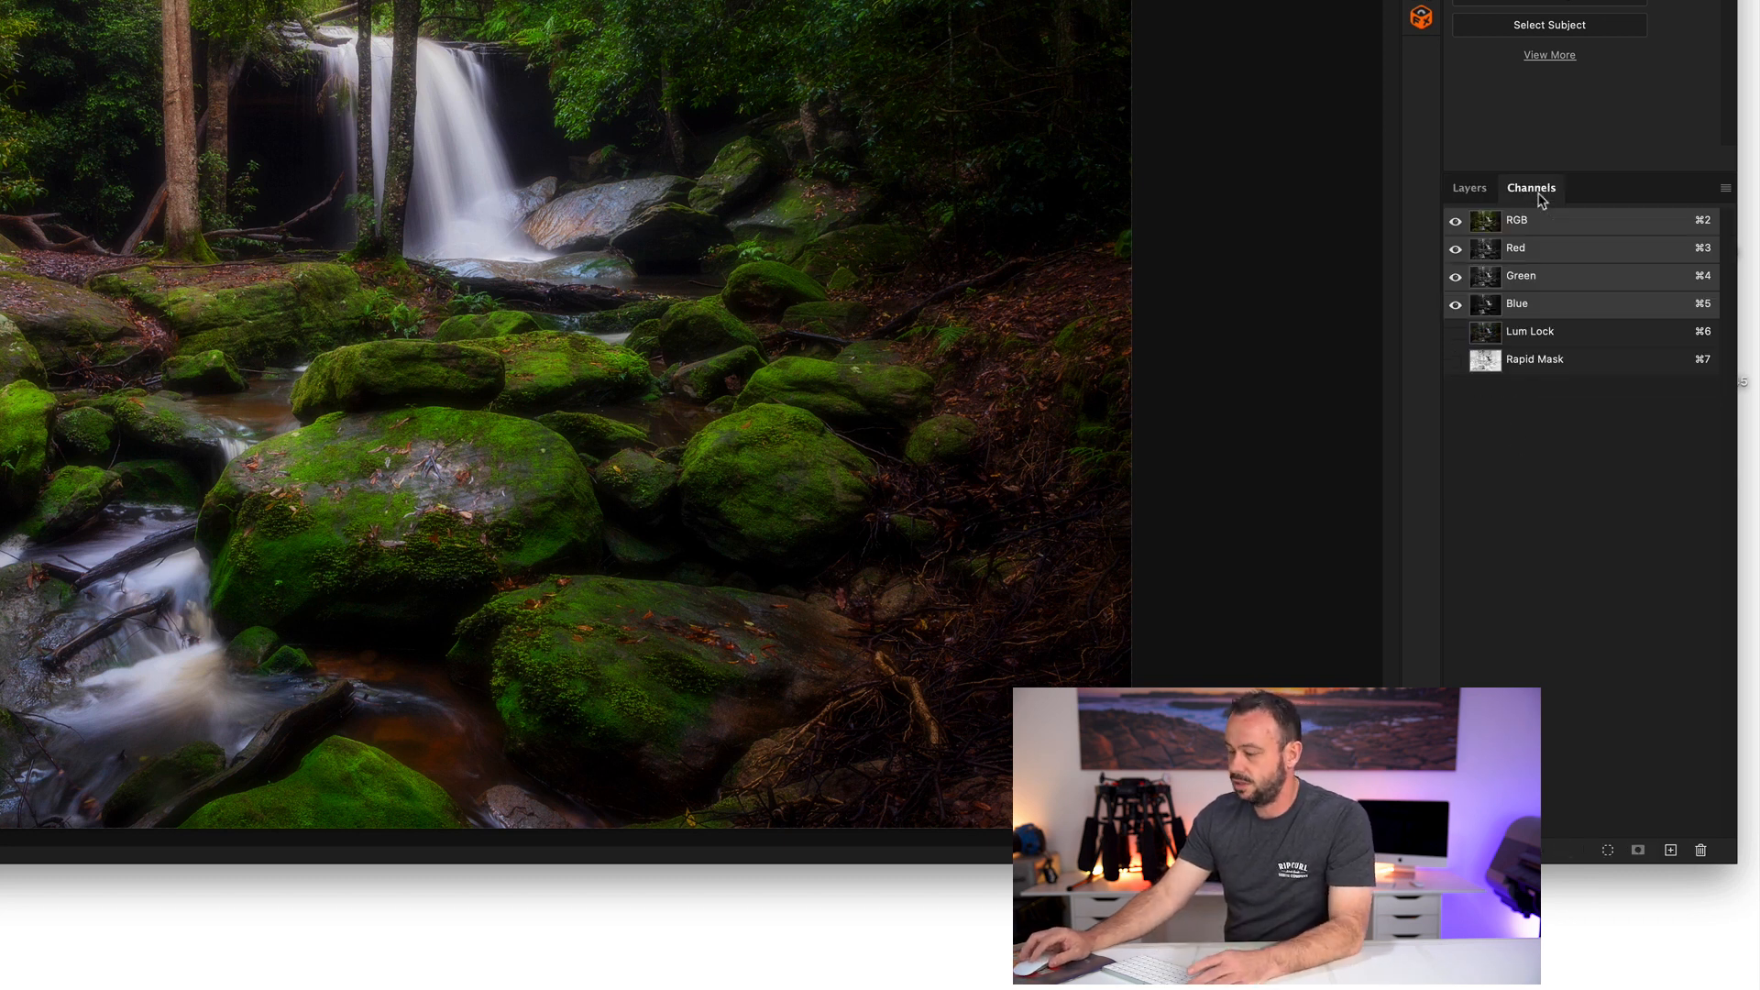
{"action": "left_click", "coordinate": [1485, 220], "text": "super"}
{"action": "left_click", "coordinate": [1470, 189]}
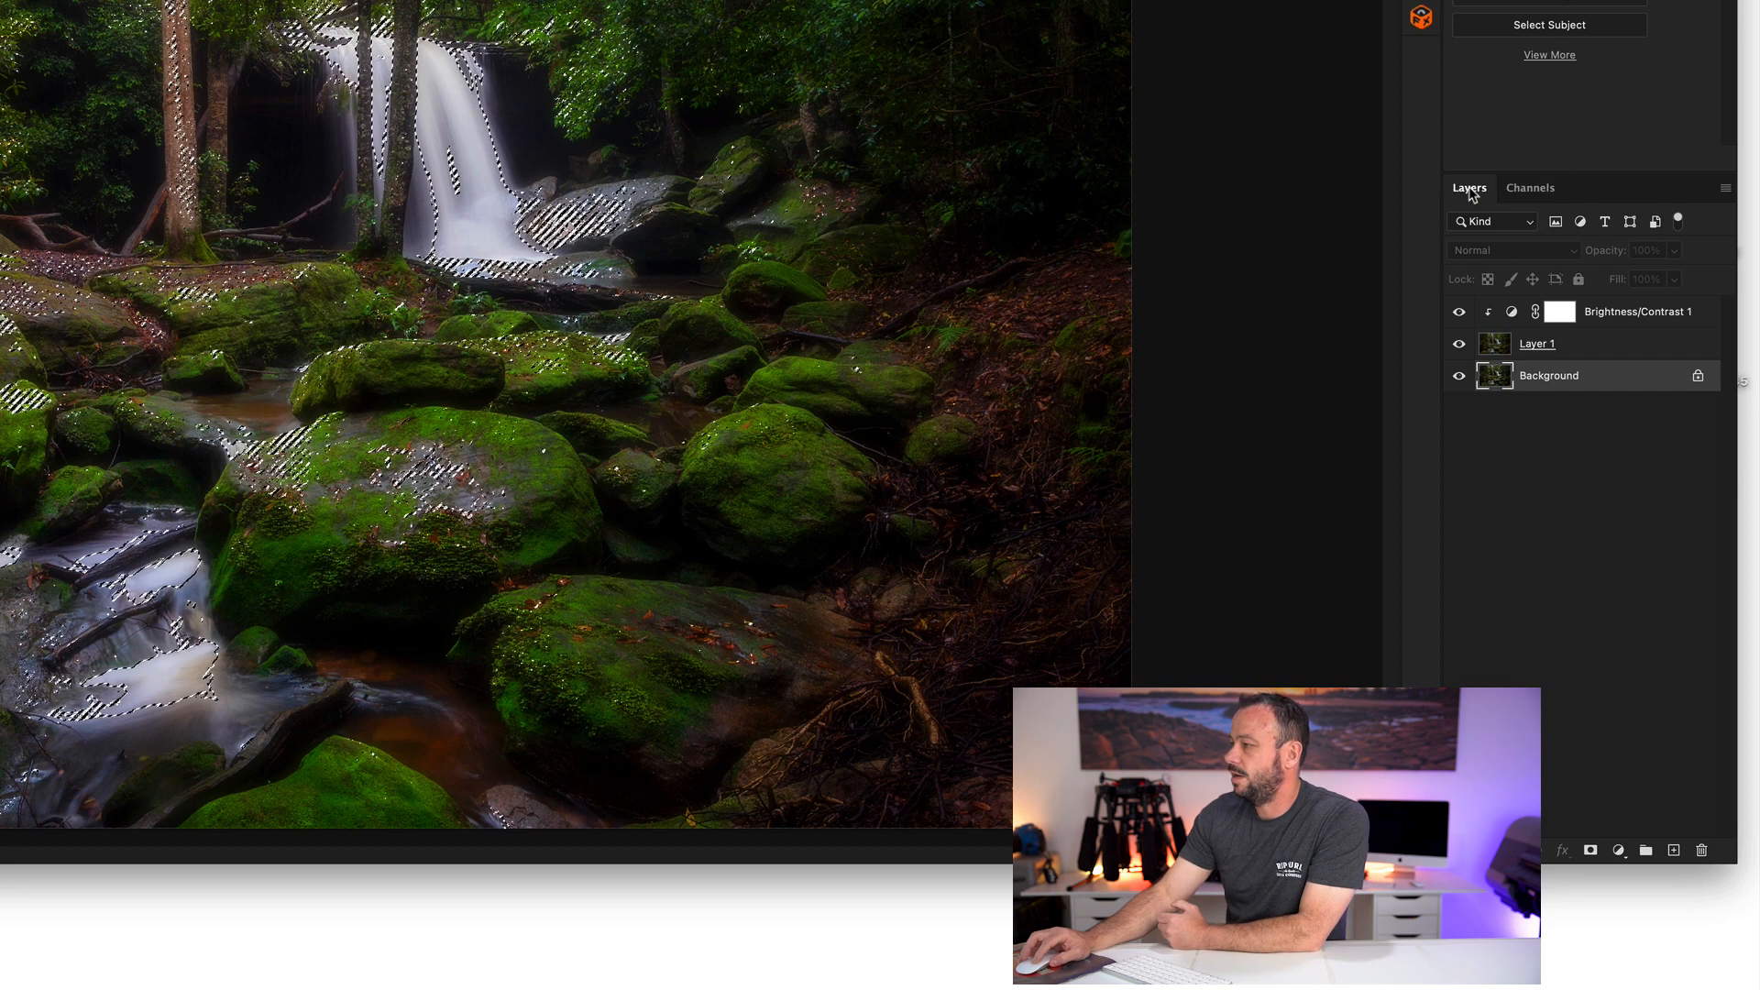
{"action": "left_click", "coordinate": [1539, 345]}
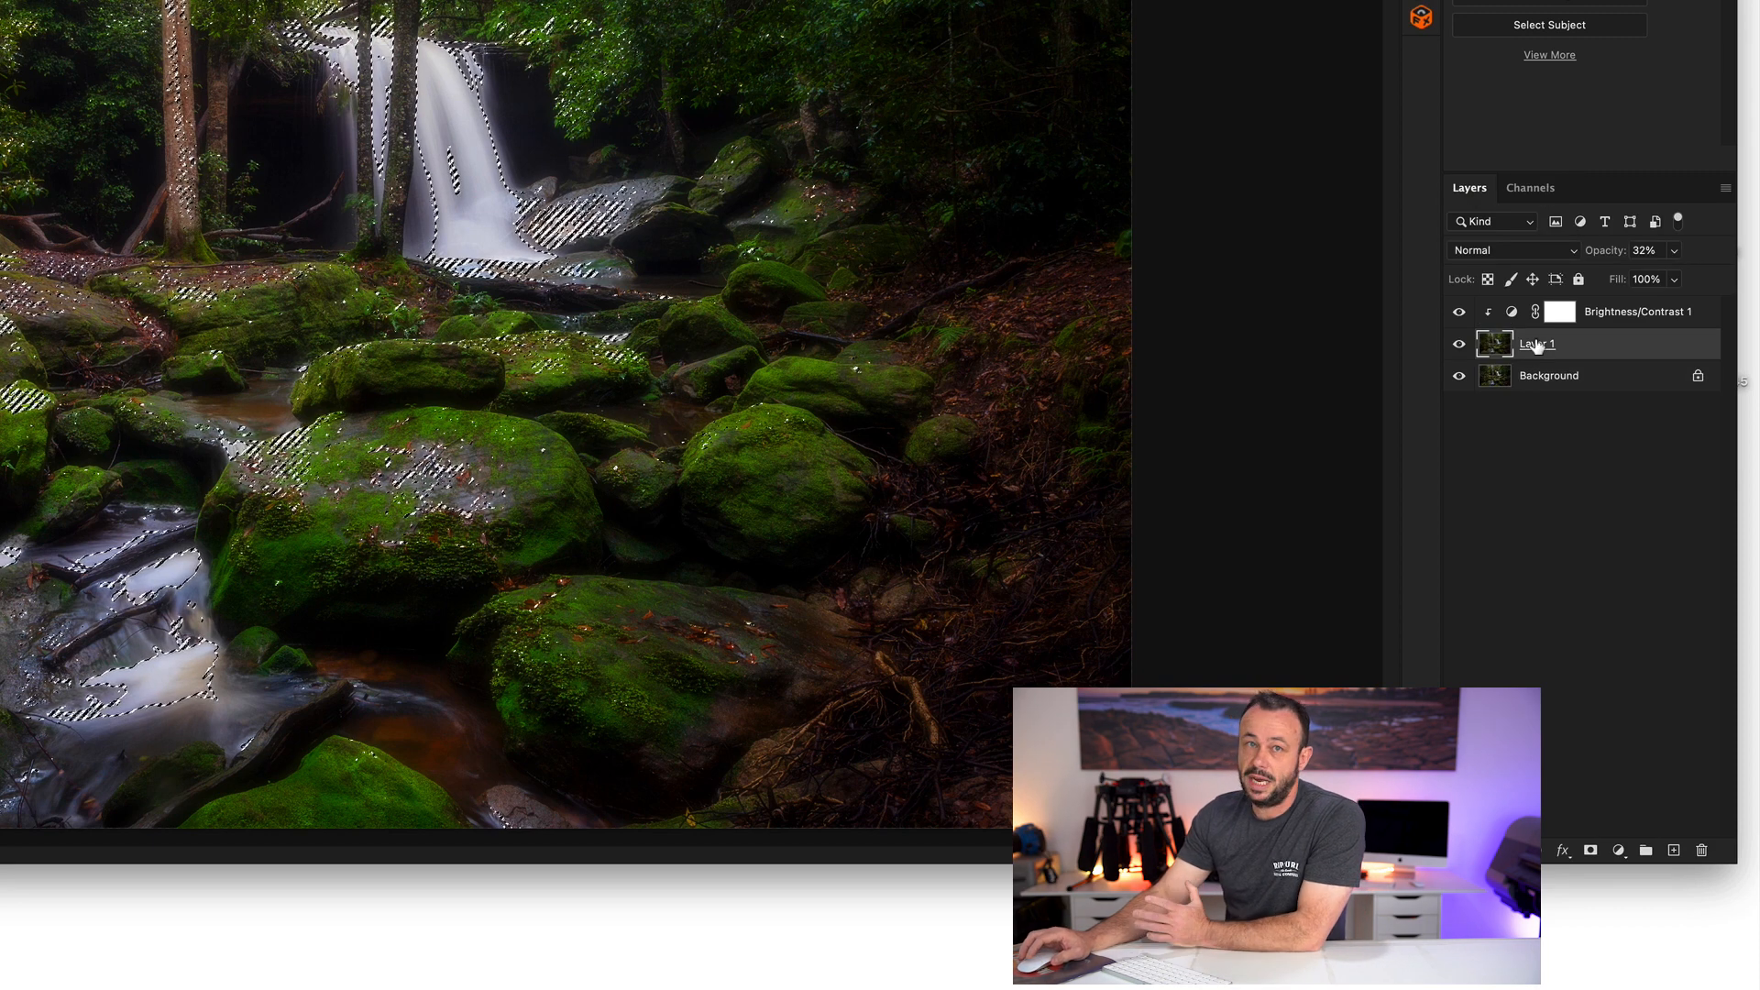
{"action": "left_click", "coordinate": [1590, 852]}
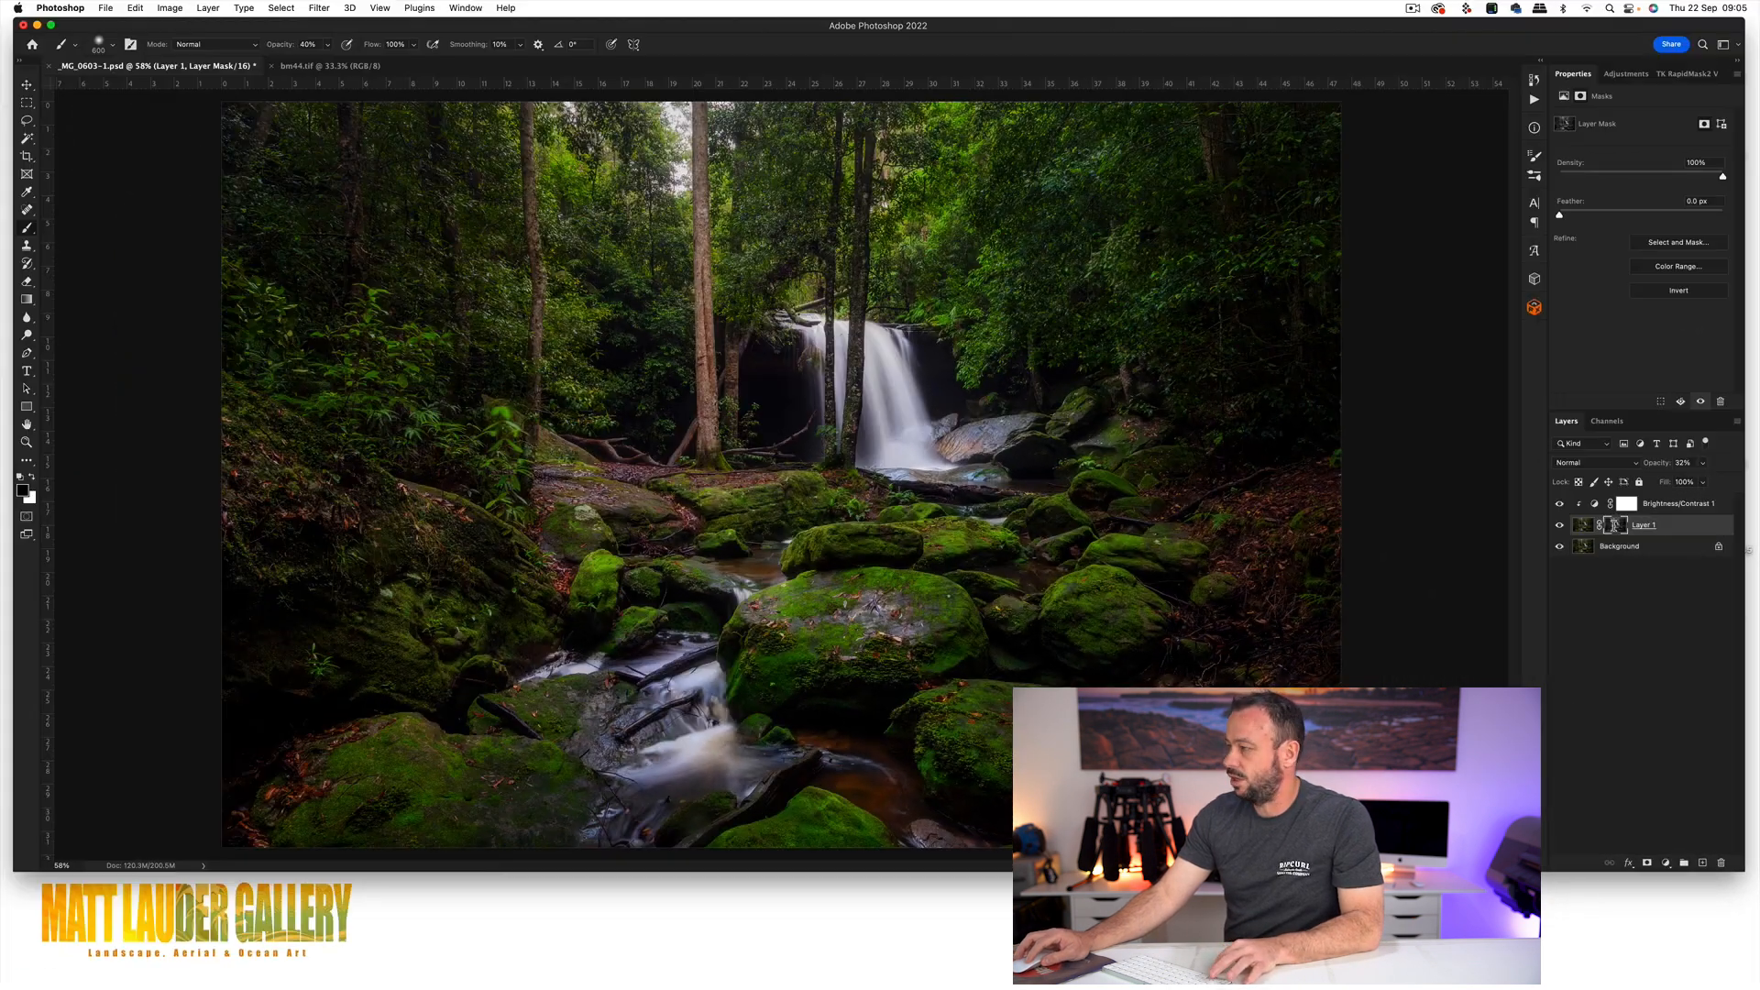
Inspect Layer 1's luminosity mask, and raise the layer's opacity to 41% while comparing the effect on and off.
{"action": "left_click", "coordinate": [1557, 391], "text": "alt"}
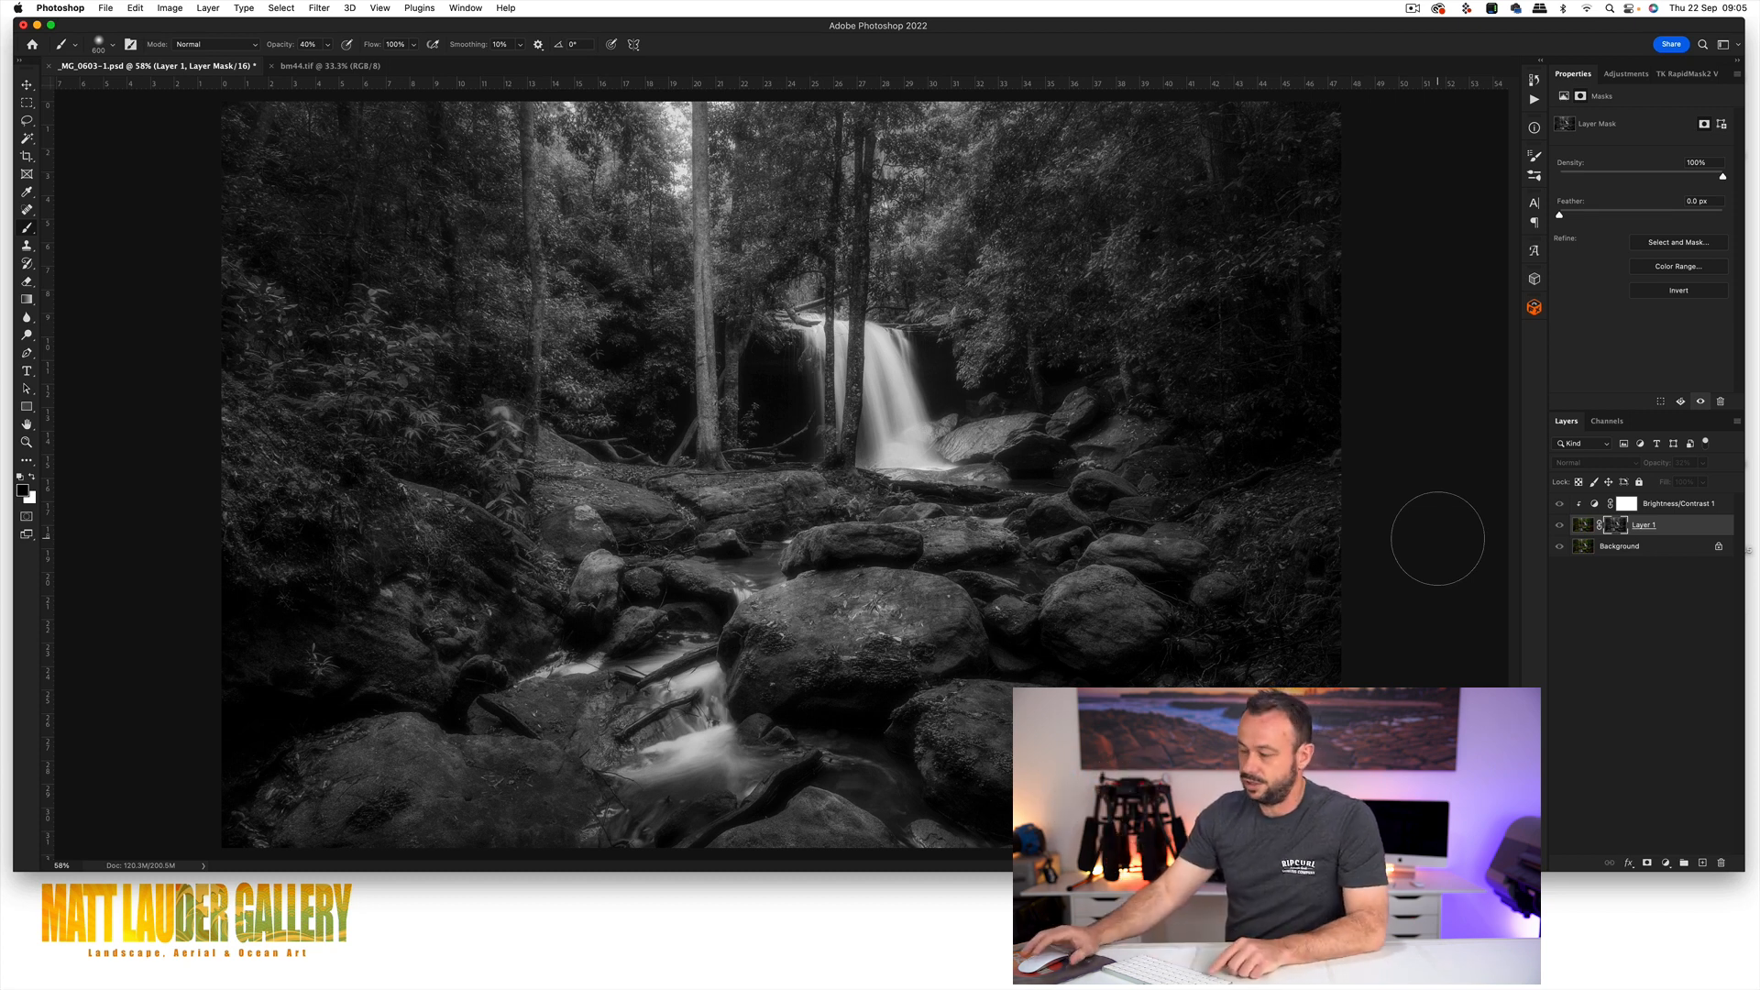
{"action": "left_click", "coordinate": [1560, 525]}
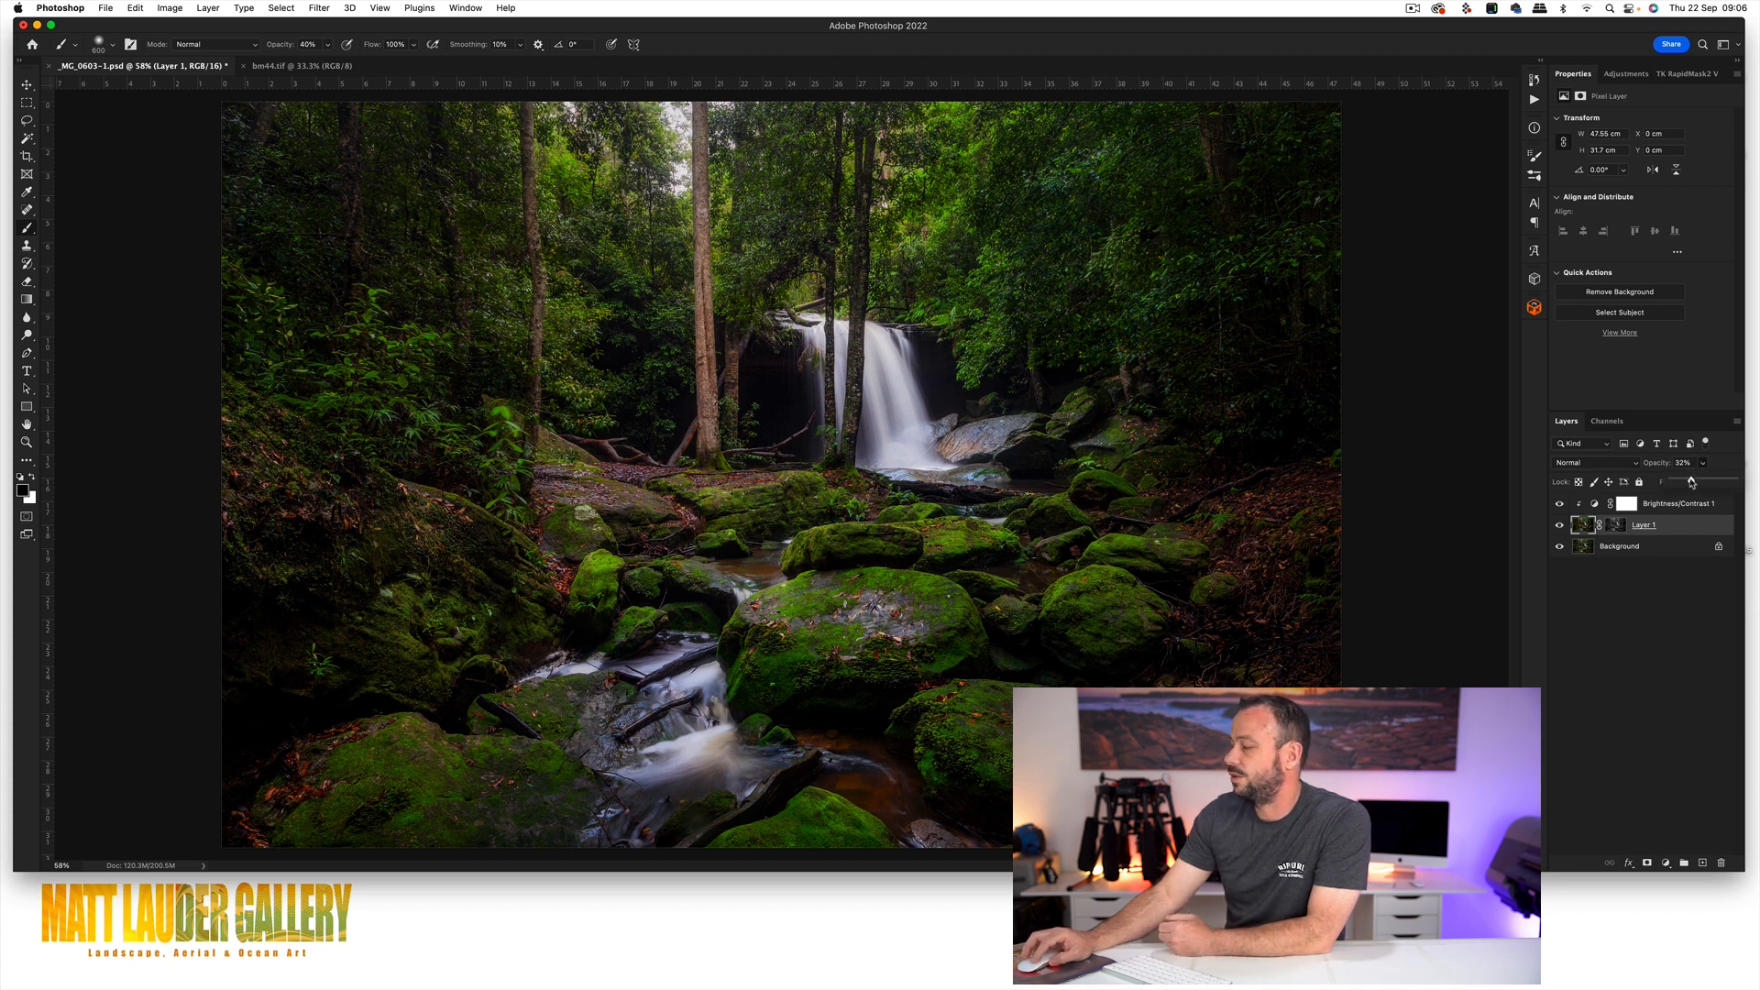
{"action": "left_click", "coordinate": [1563, 527]}
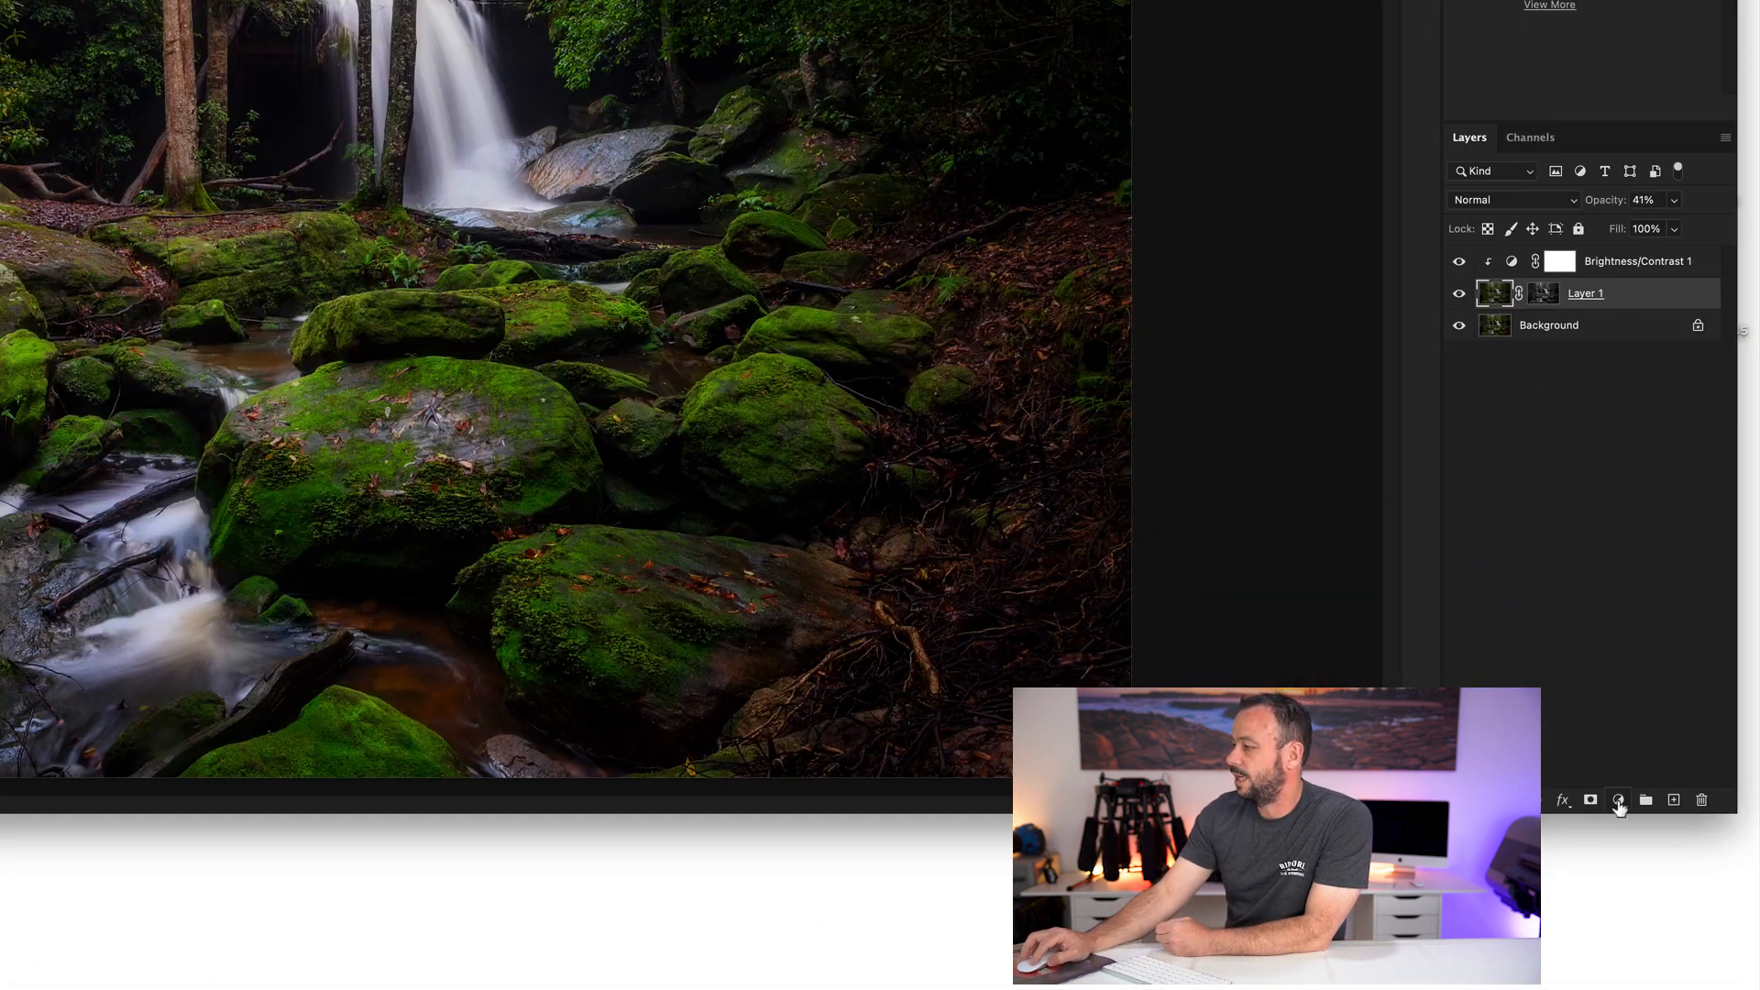
Add a Color Balance adjustment clipped to Layer 1, setting Yellow/Blue to -14 for Midtones and -6 for Highlights, and compare with the original.
{"action": "left_click", "coordinate": [1619, 804]}
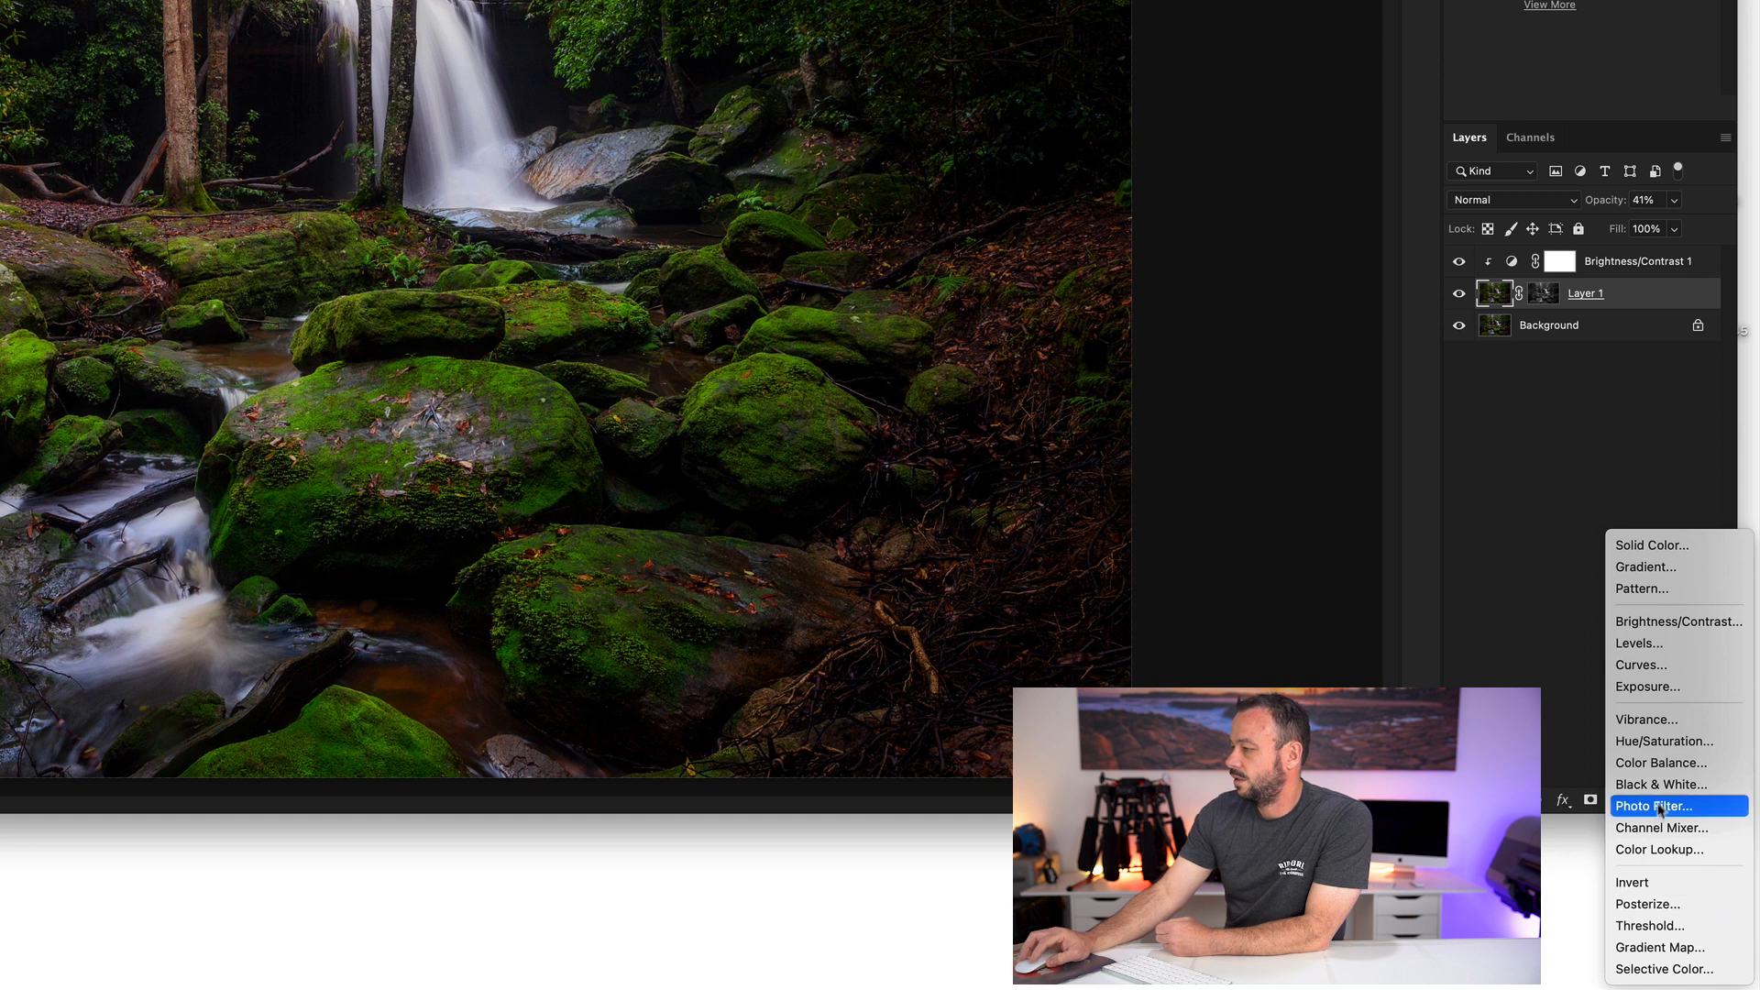
{"action": "left_click", "coordinate": [1655, 763]}
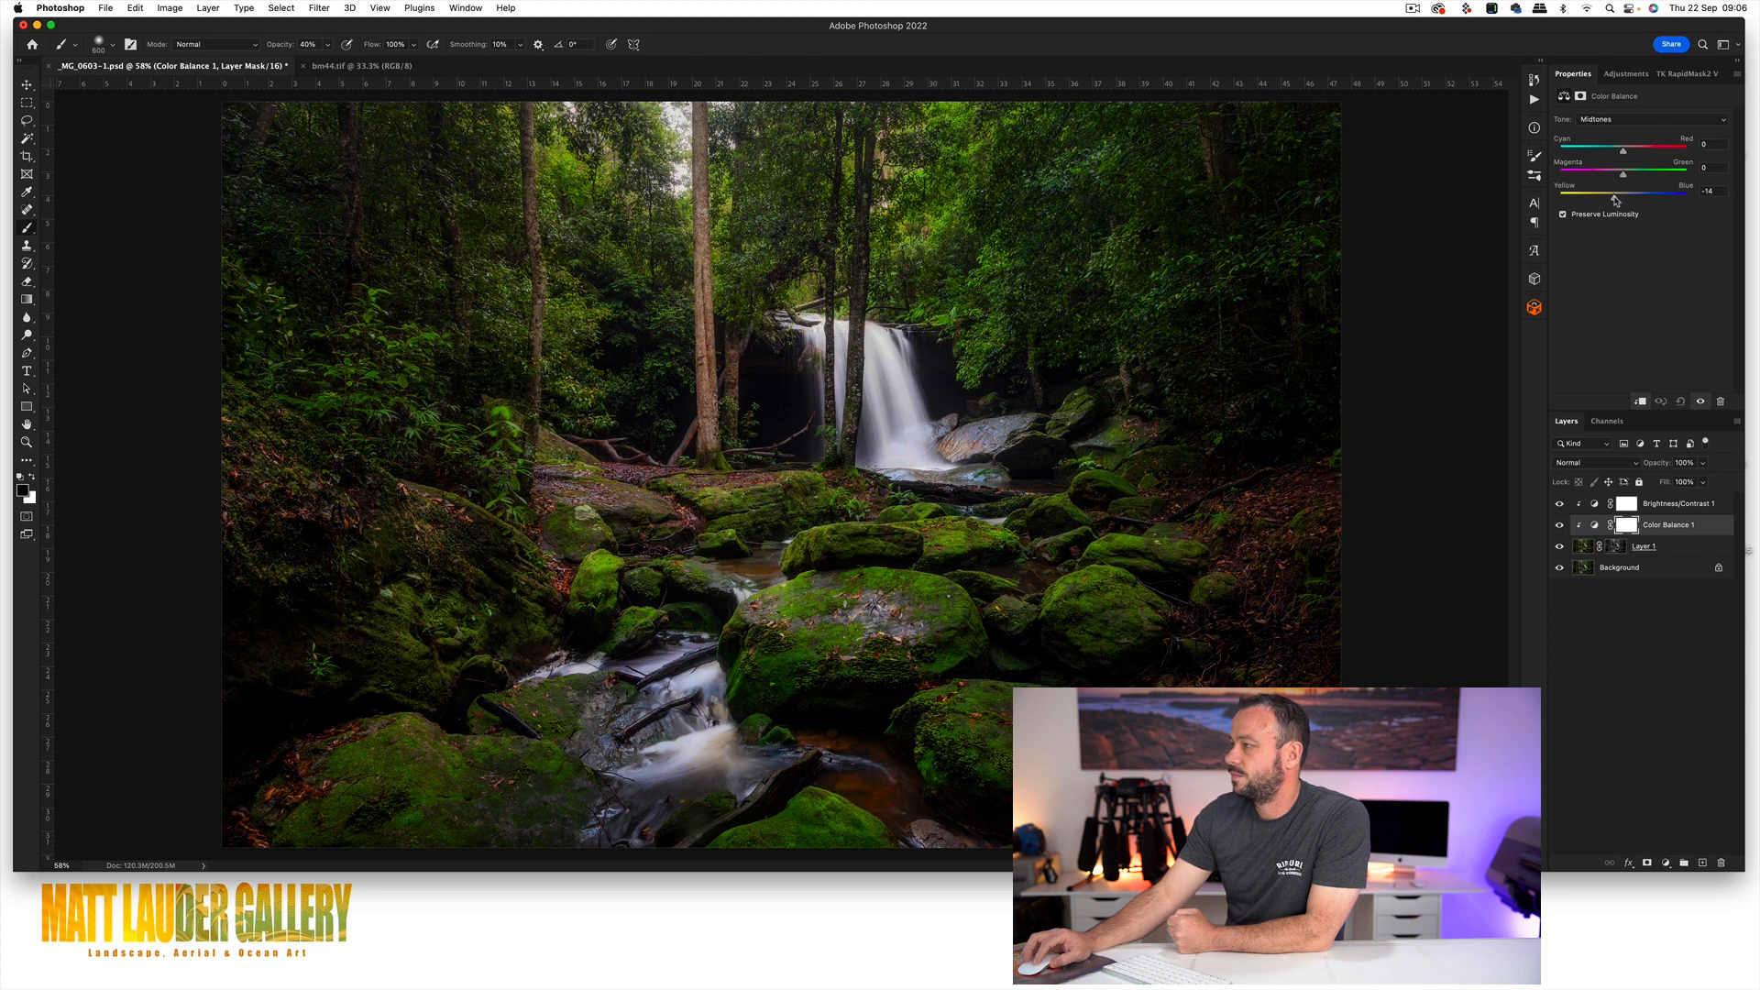
{"action": "left_click", "coordinate": [1614, 125]}
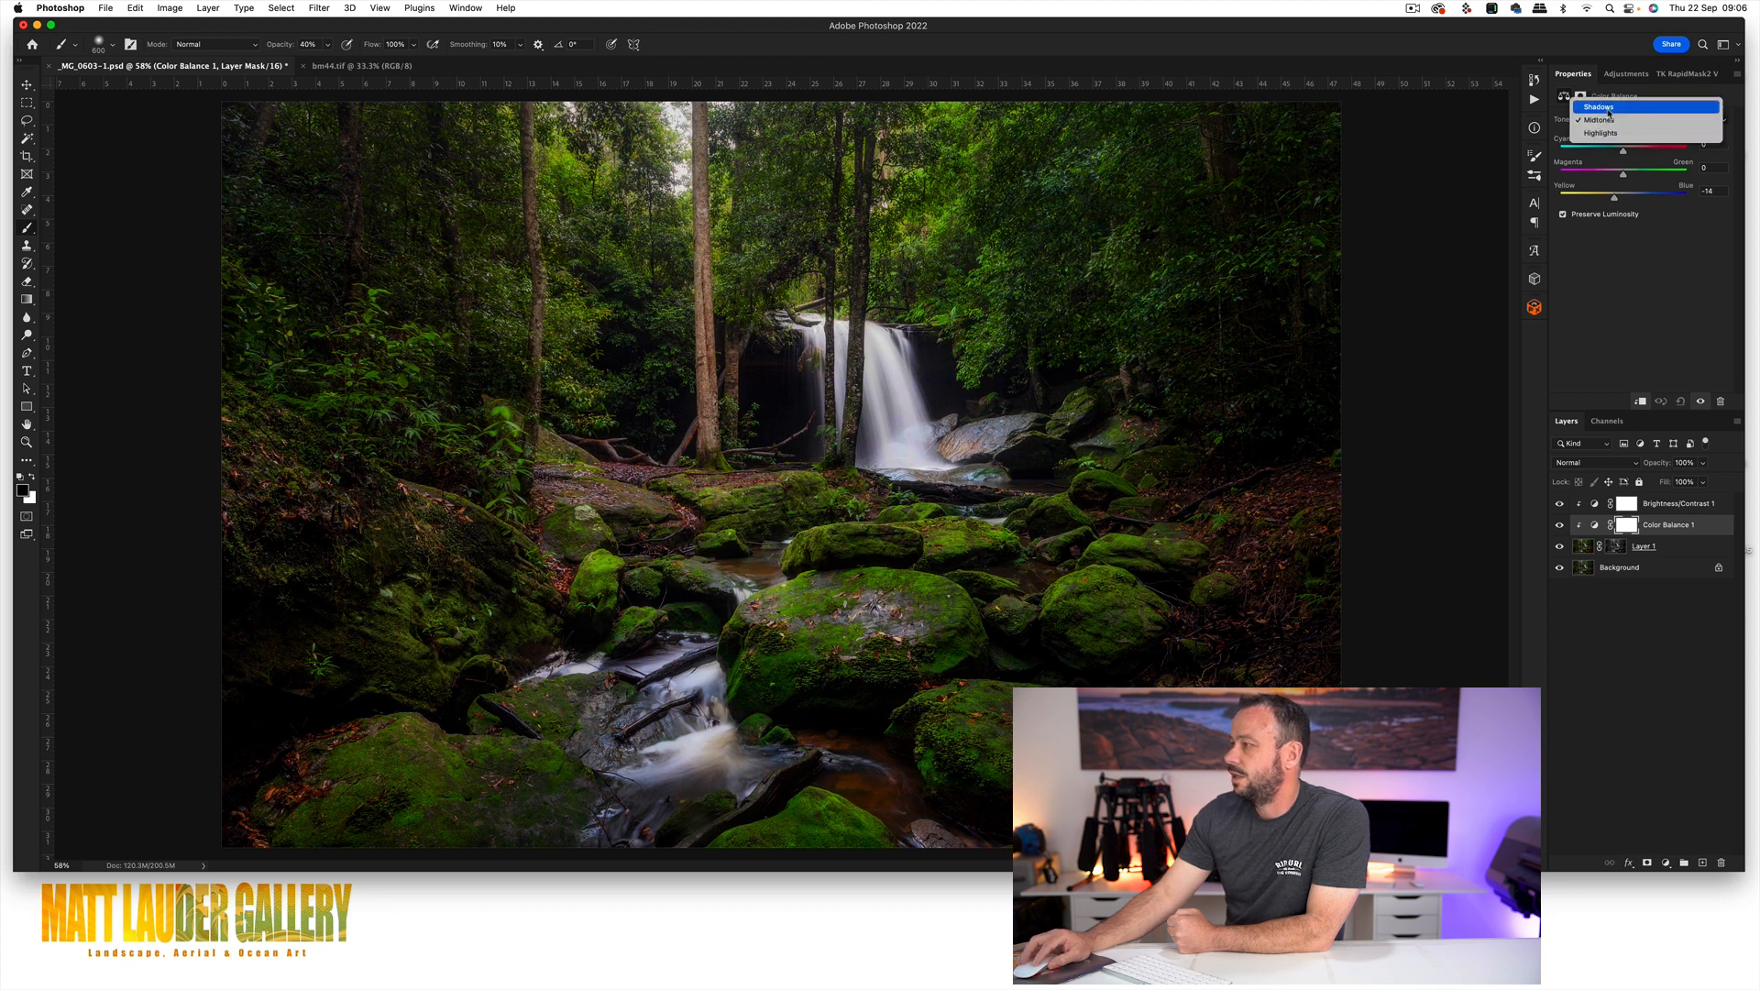
{"action": "left_click", "coordinate": [1610, 140]}
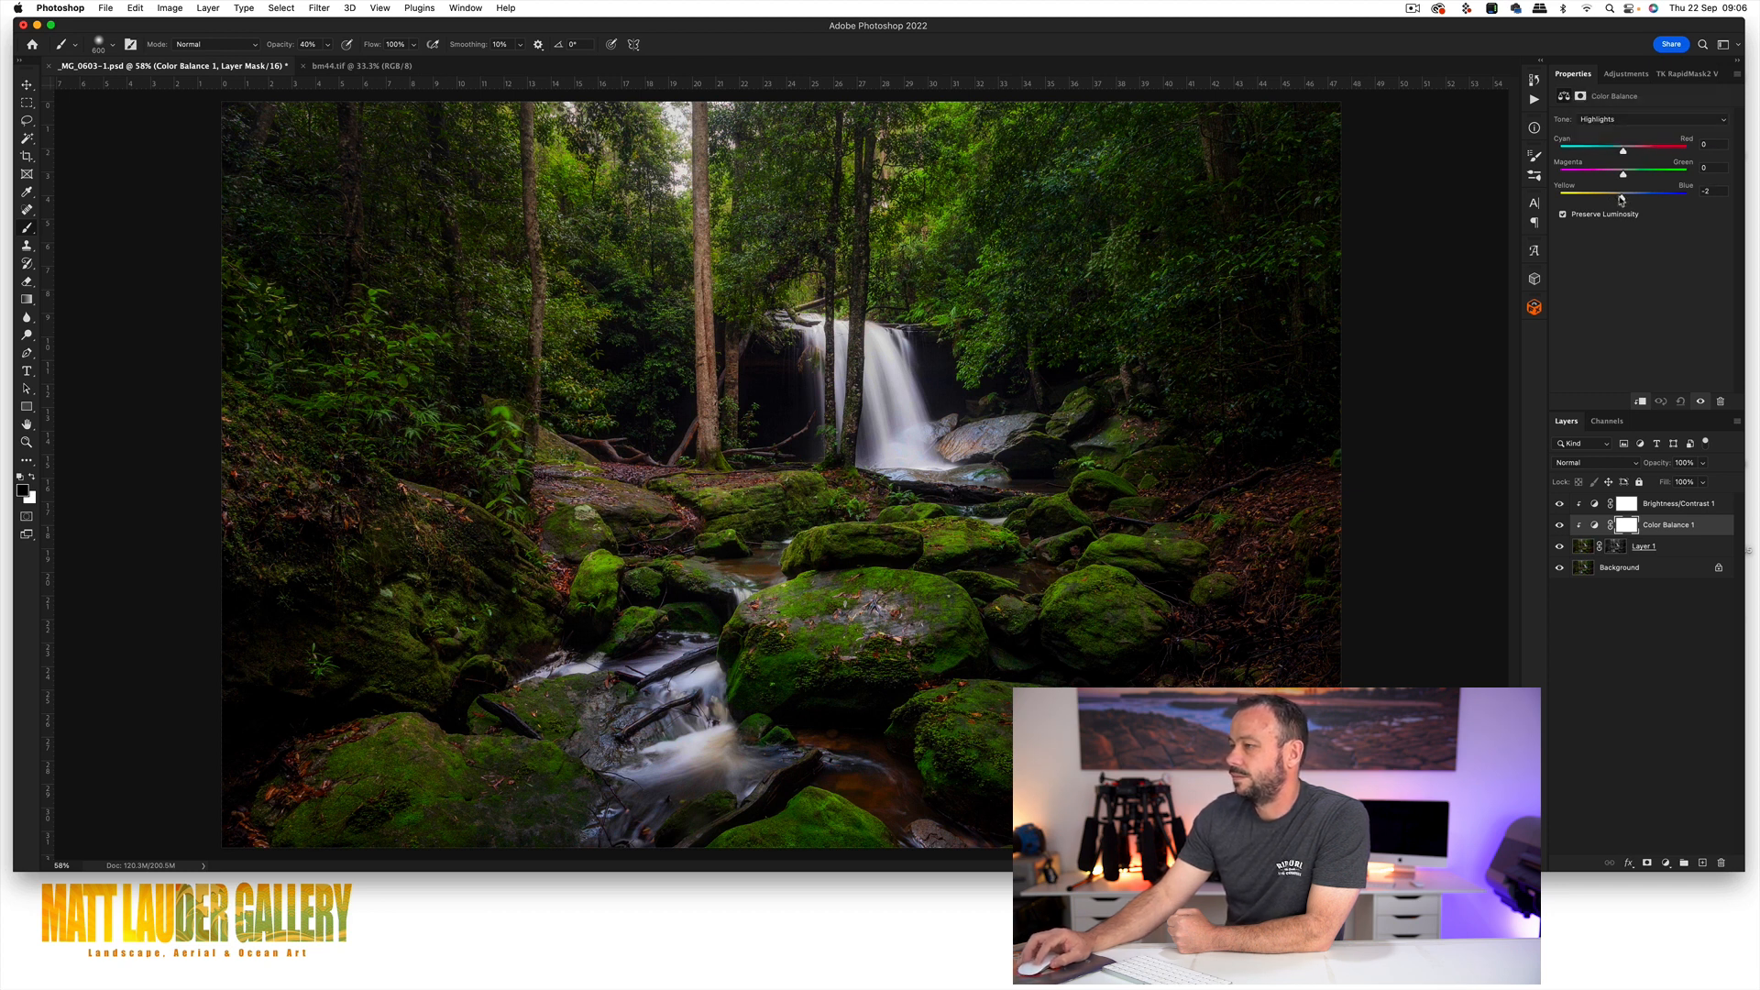
{"action": "left_click_drag", "start_coordinate": [1622, 200], "coordinate": [1619, 198]}
{"action": "left_click", "coordinate": [1560, 569], "text": "alt"}
{"action": "left_click", "coordinate": [1560, 569], "text": "alt"}
{"action": "left_click", "coordinate": [1561, 568], "text": "alt"}
{"action": "left_click", "coordinate": [1561, 569], "text": "alt"}
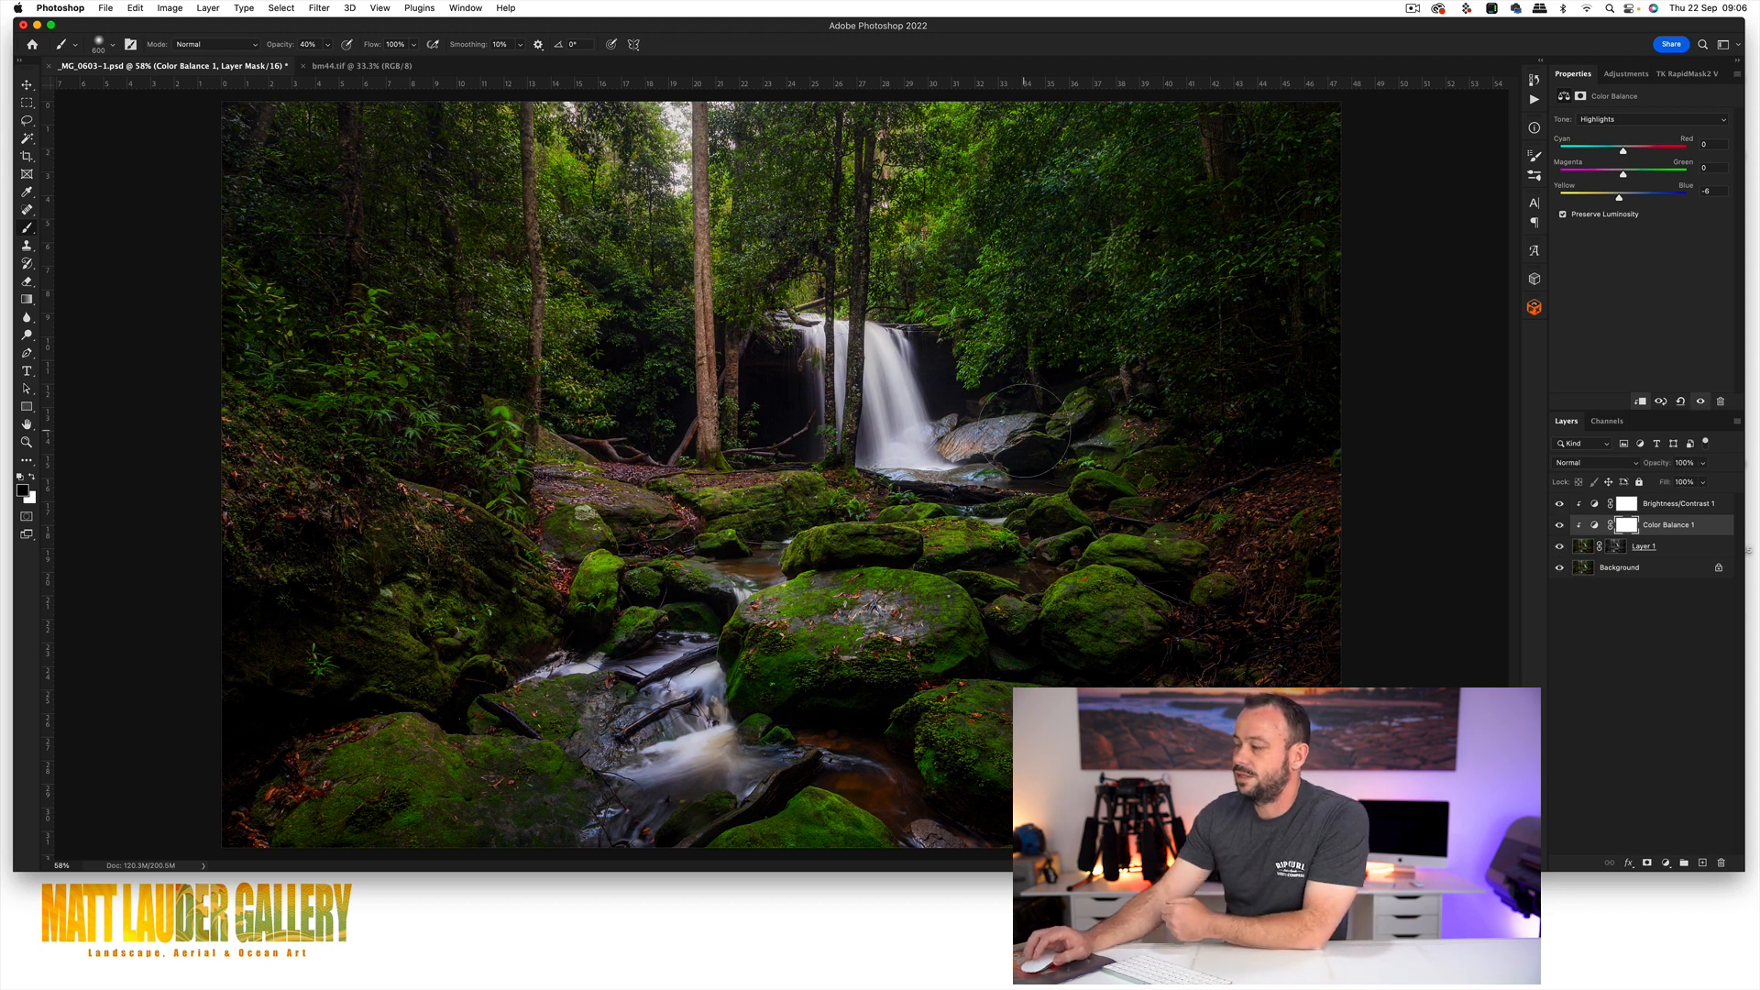
Delete Layer 1 together with its clipped Color Balance and Brightness/Contrast adjustments.
{"action": "left_click", "coordinate": [1584, 549]}
{"action": "left_click", "coordinate": [1595, 504], "text": "shift"}
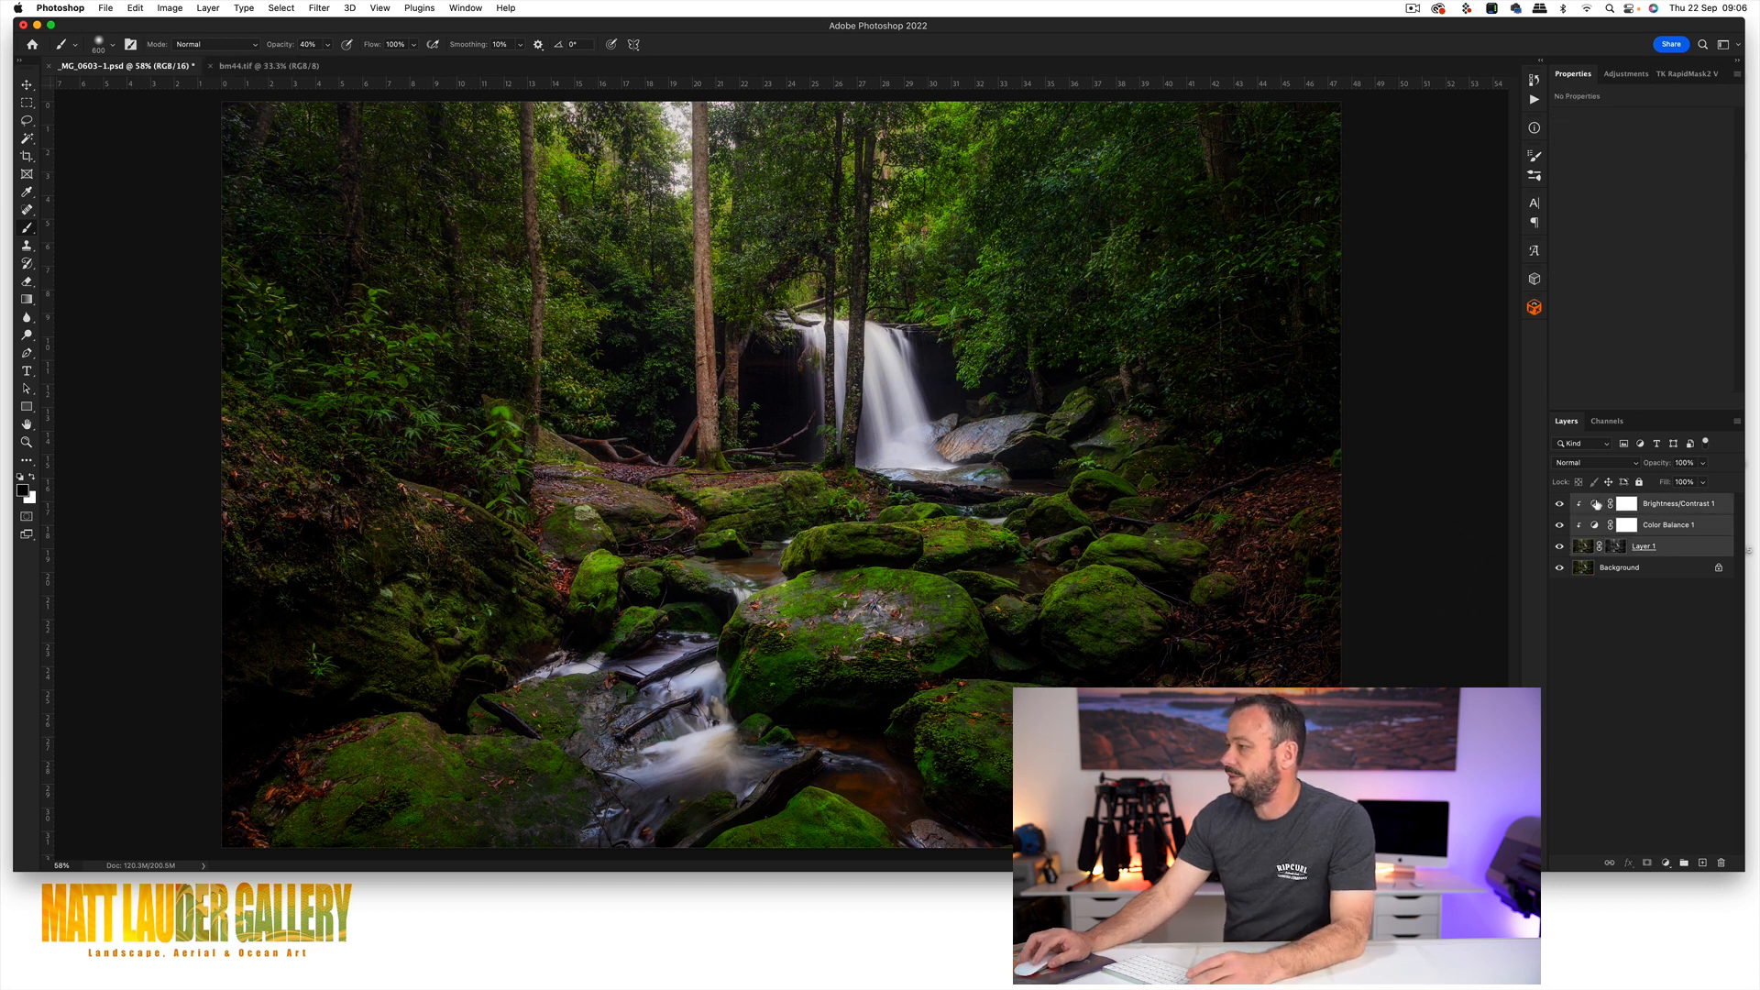
{"action": "key", "text": "Delete"}
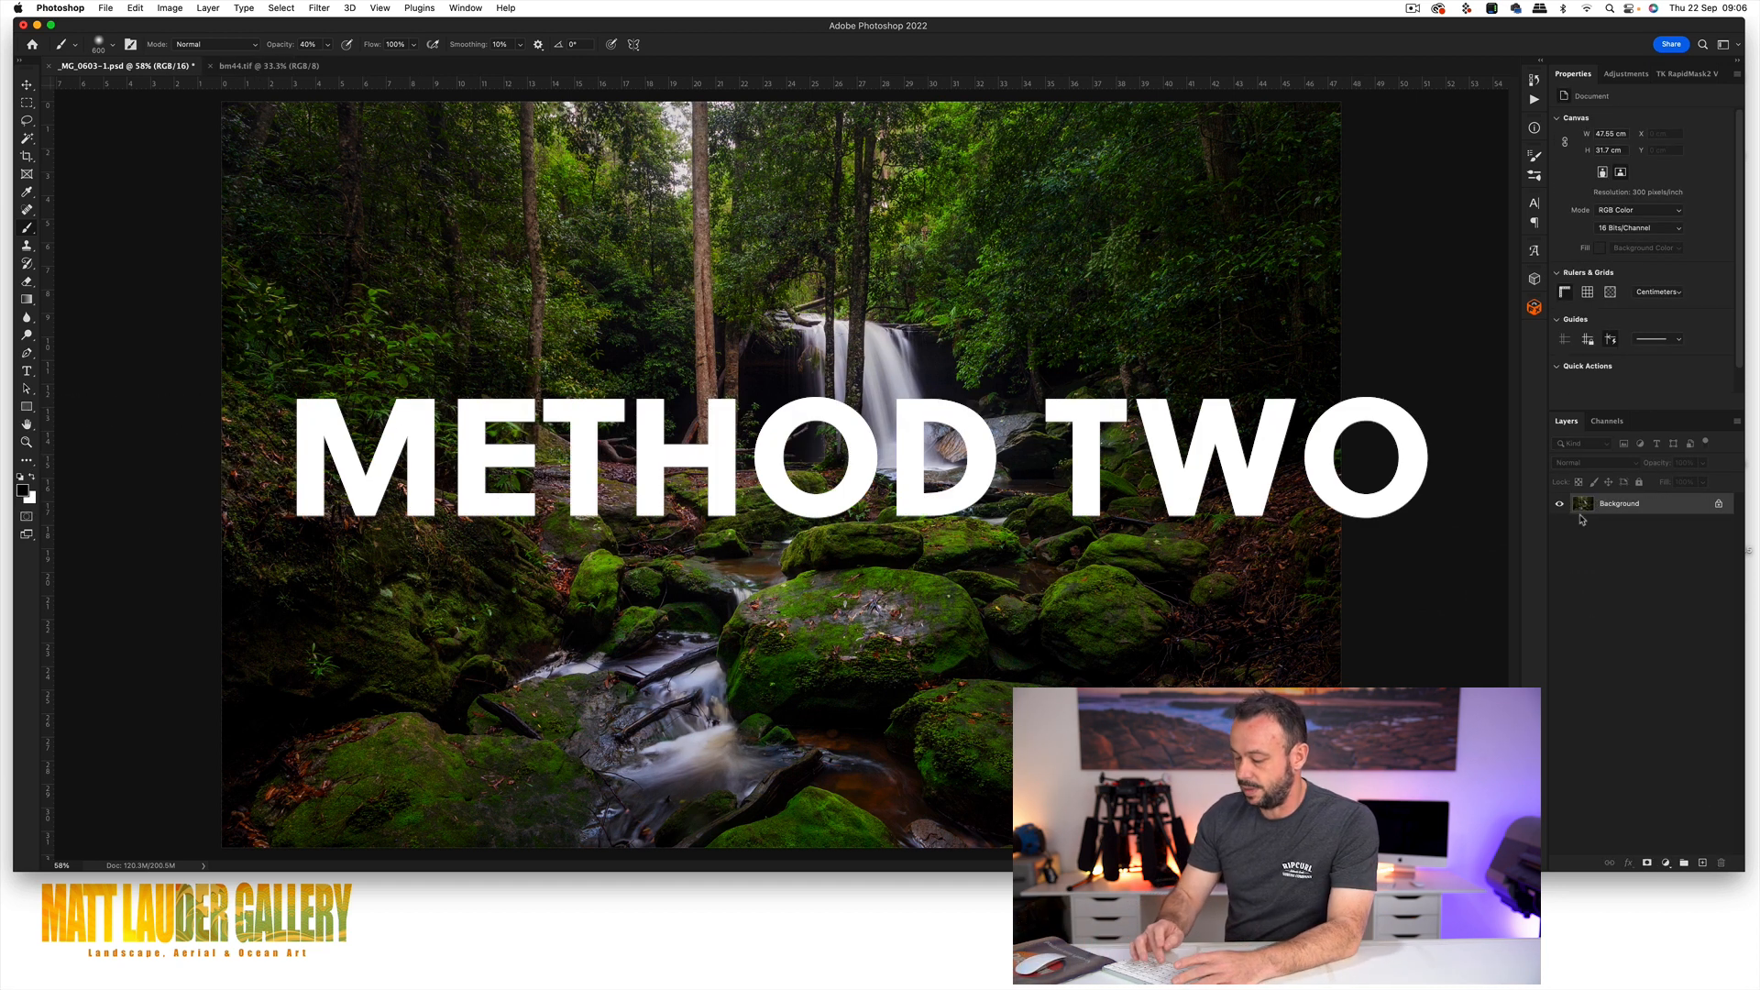
Create a fresh copy of the Background layer and blur it with Gaussian Blur at a 23.3 pixel radius.
{"action": "key", "text": "super+j"}
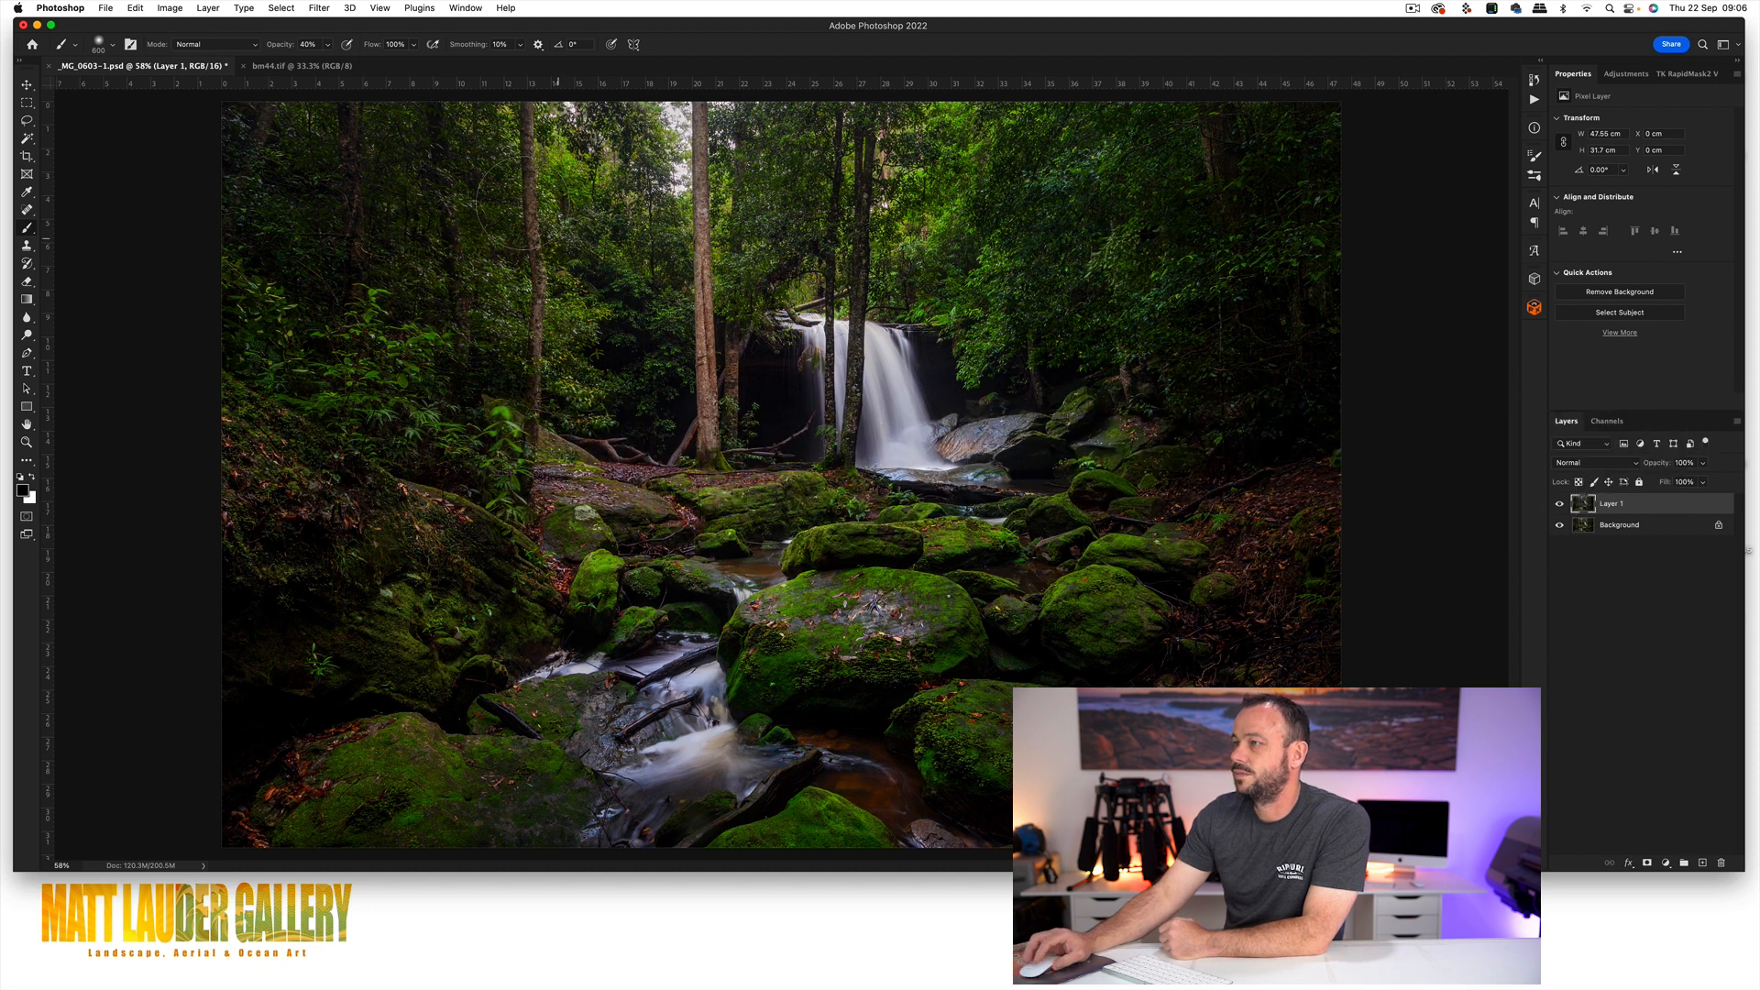
{"action": "left_click", "coordinate": [326, 9]}
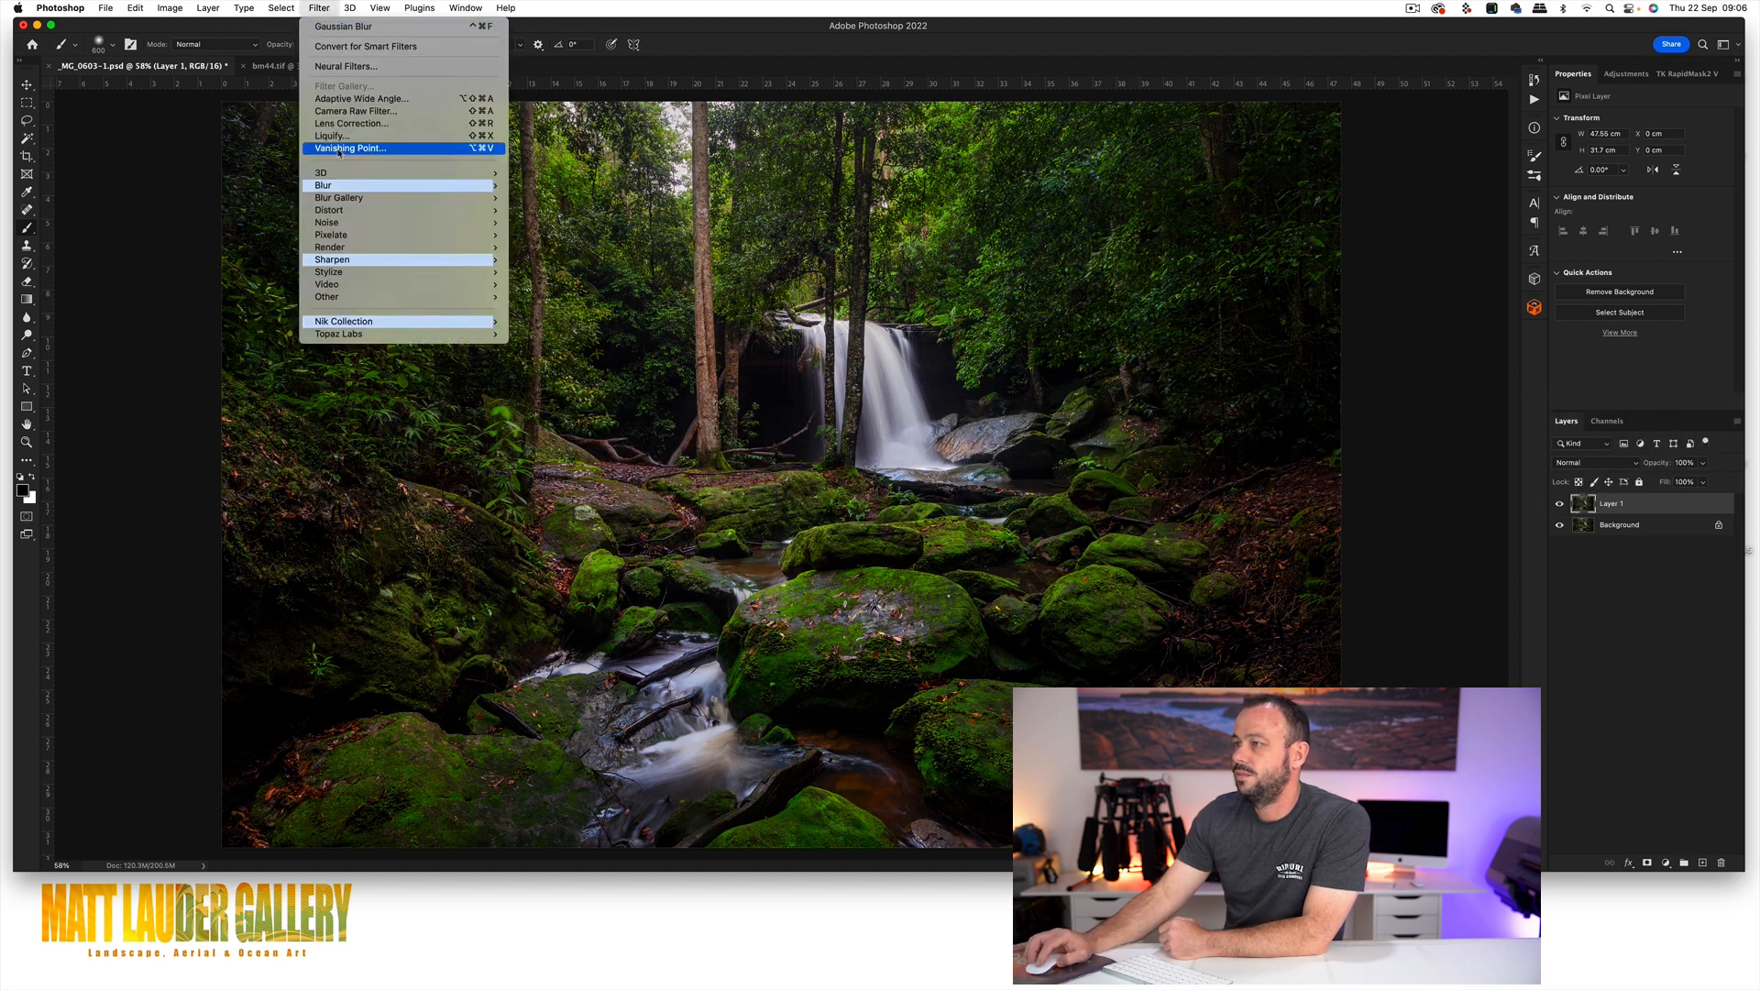
{"action": "mouse_move", "coordinate": [337, 188]}
{"action": "left_click", "coordinate": [578, 234]}
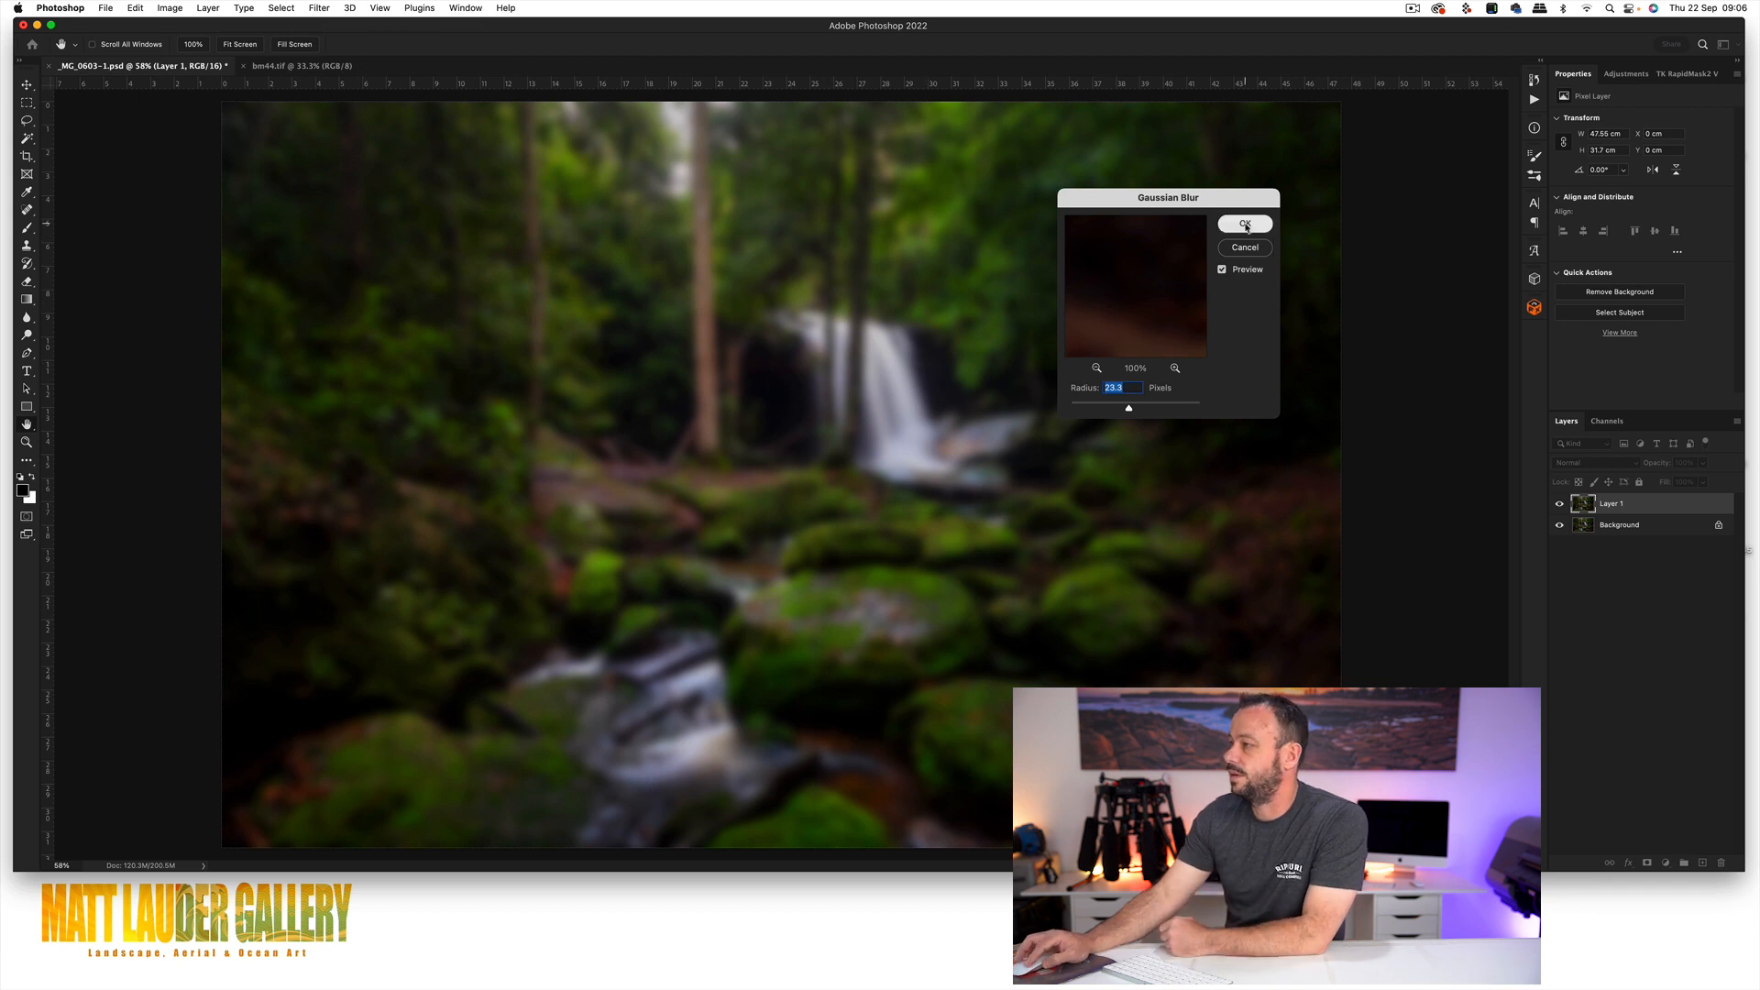
{"action": "left_click", "coordinate": [1244, 223]}
Add a Curves adjustment that brightens the image, with a point at input 158 and output 194, clipped to Layer 1.
{"action": "left_click", "coordinate": [1666, 862]}
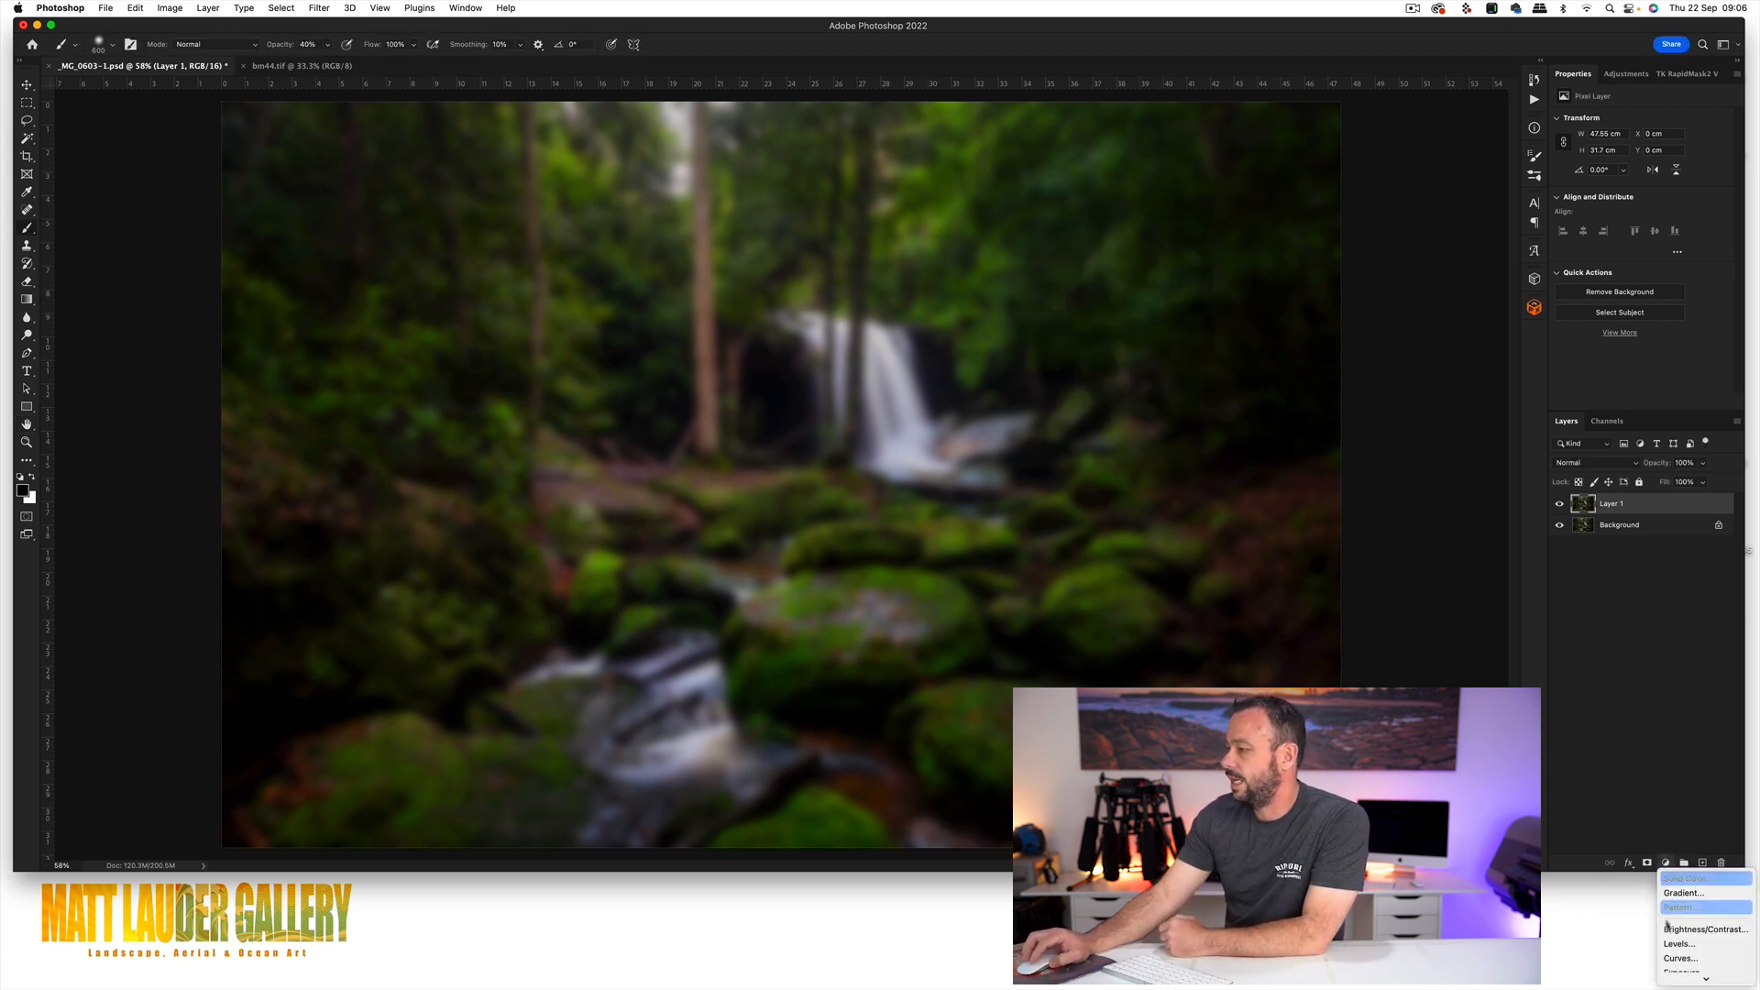
{"action": "left_click", "coordinate": [1667, 959]}
{"action": "left_click_drag", "start_coordinate": [1671, 206], "coordinate": [1671, 184]}
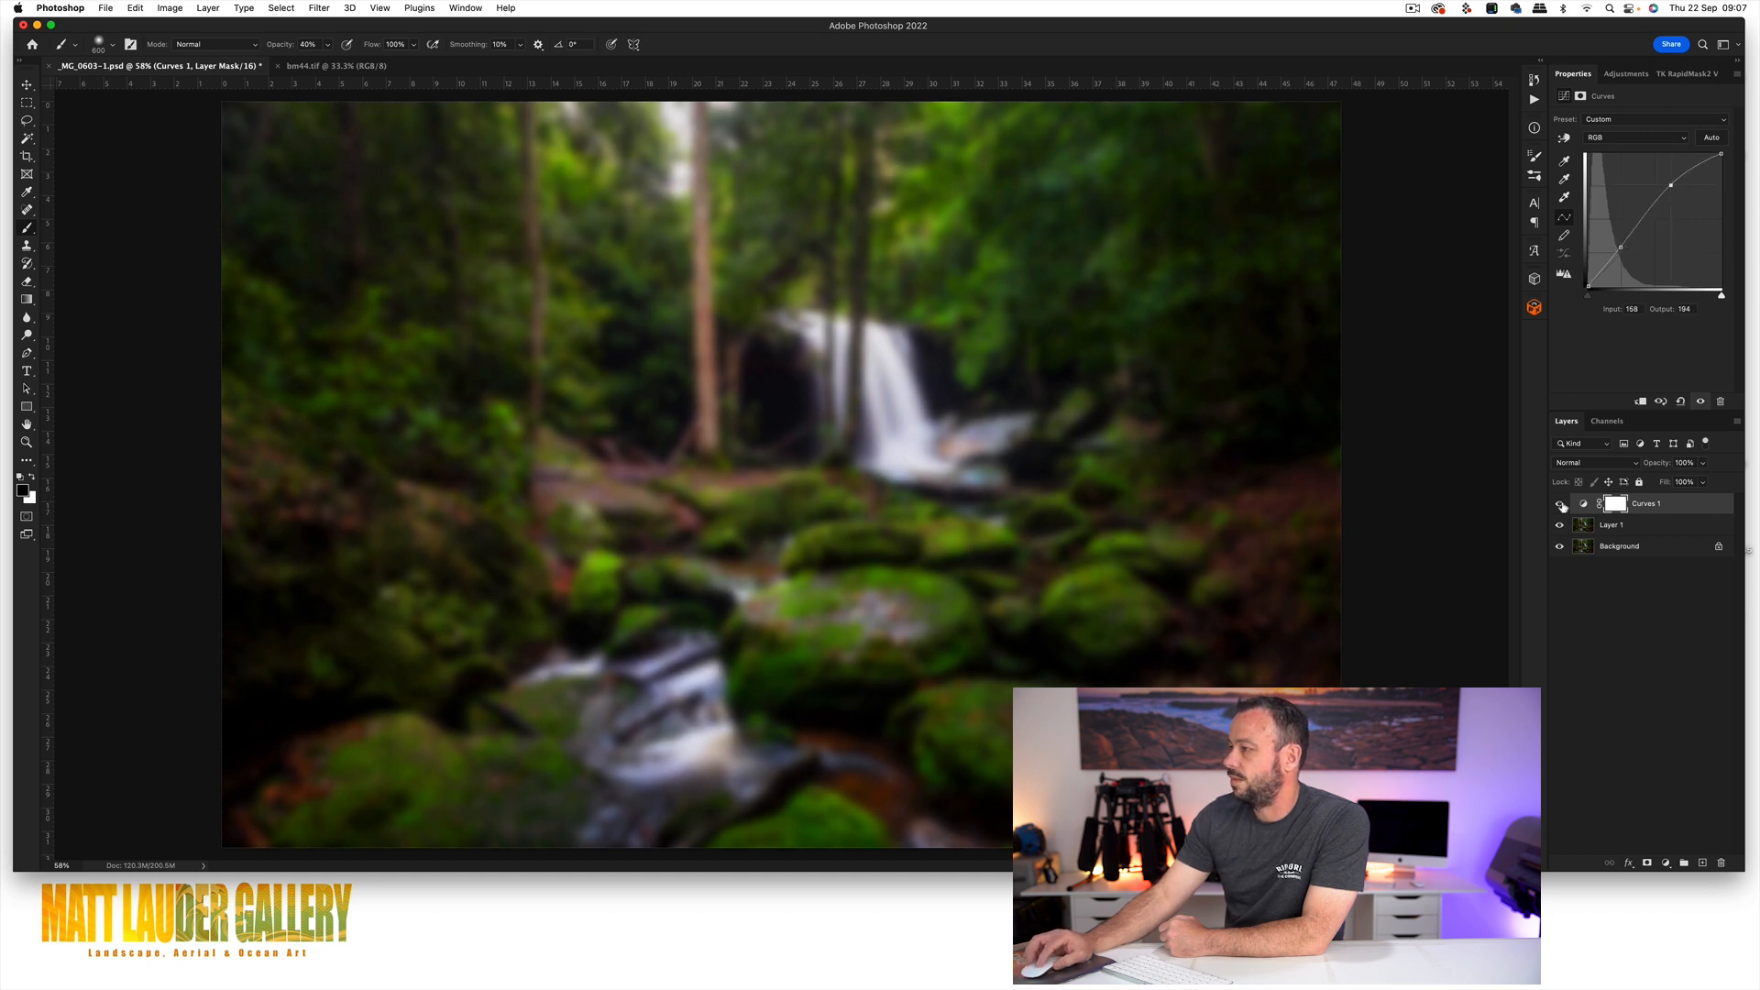
{"action": "left_click", "coordinate": [1593, 515], "text": "alt"}
Lower the opacity of the blurred Layer 1 to 22% and set its blending mode to Screen.
{"action": "left_click", "coordinate": [1586, 529]}
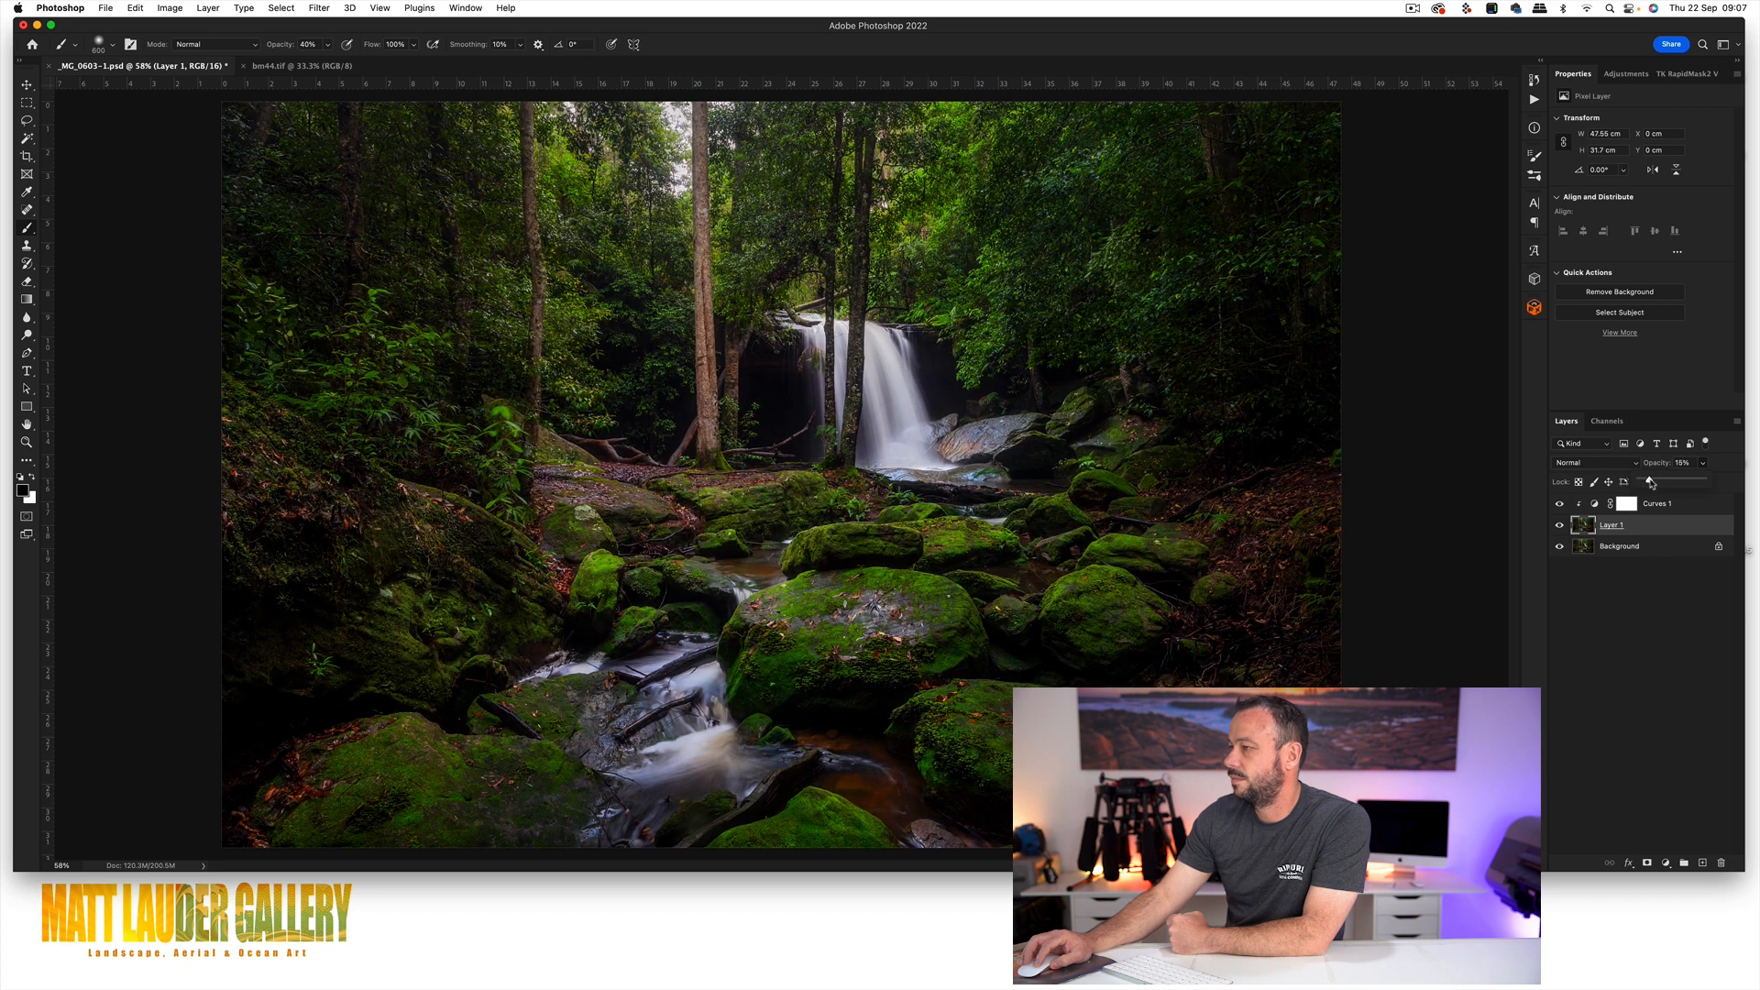
{"action": "left_click", "coordinate": [1583, 525]}
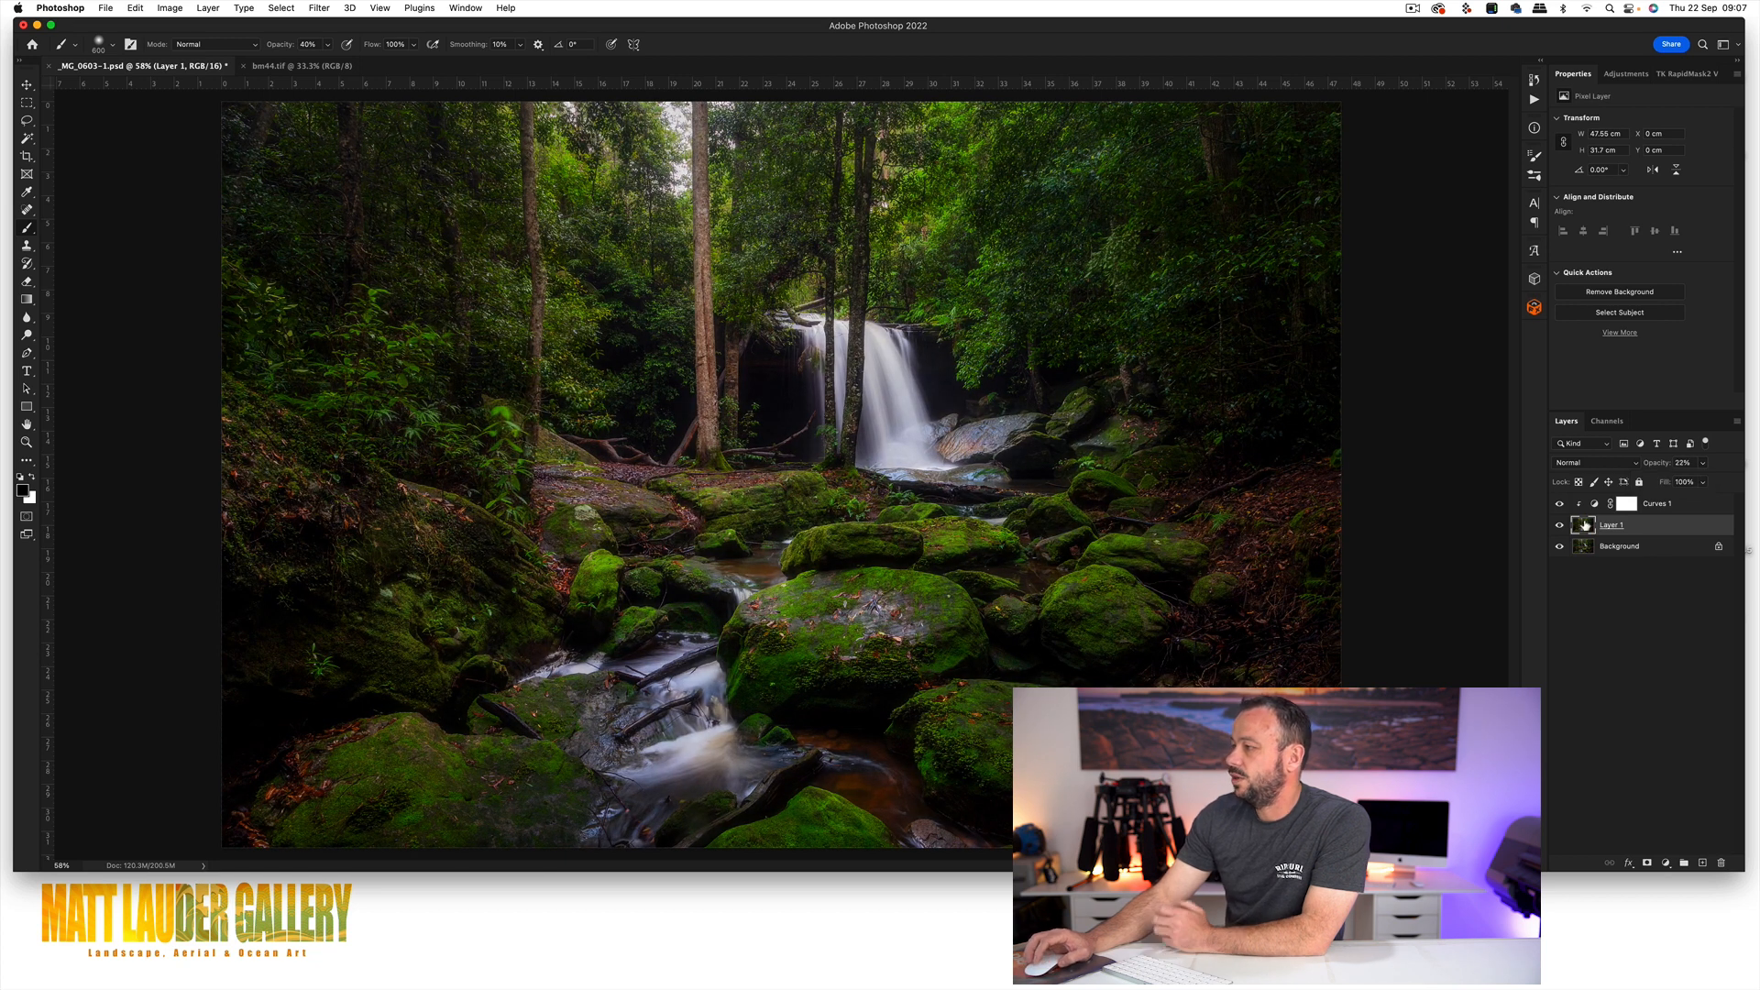
{"action": "left_click", "coordinate": [1627, 464]}
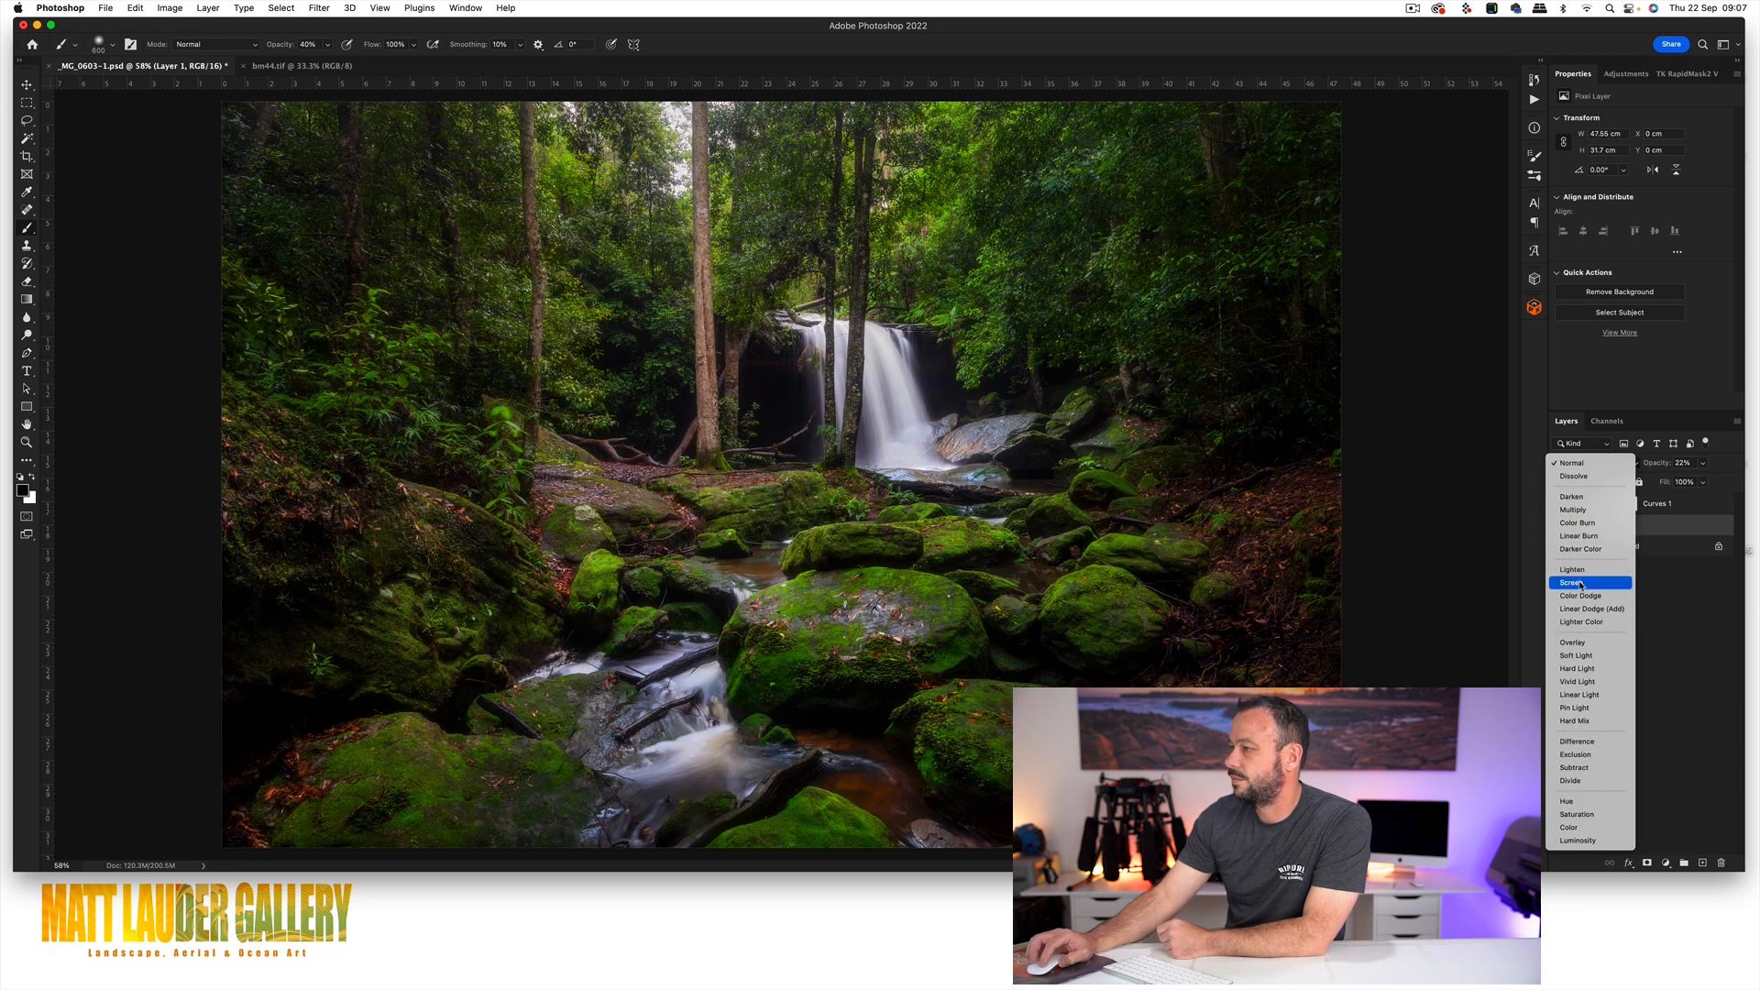
{"action": "left_click", "coordinate": [1581, 583]}
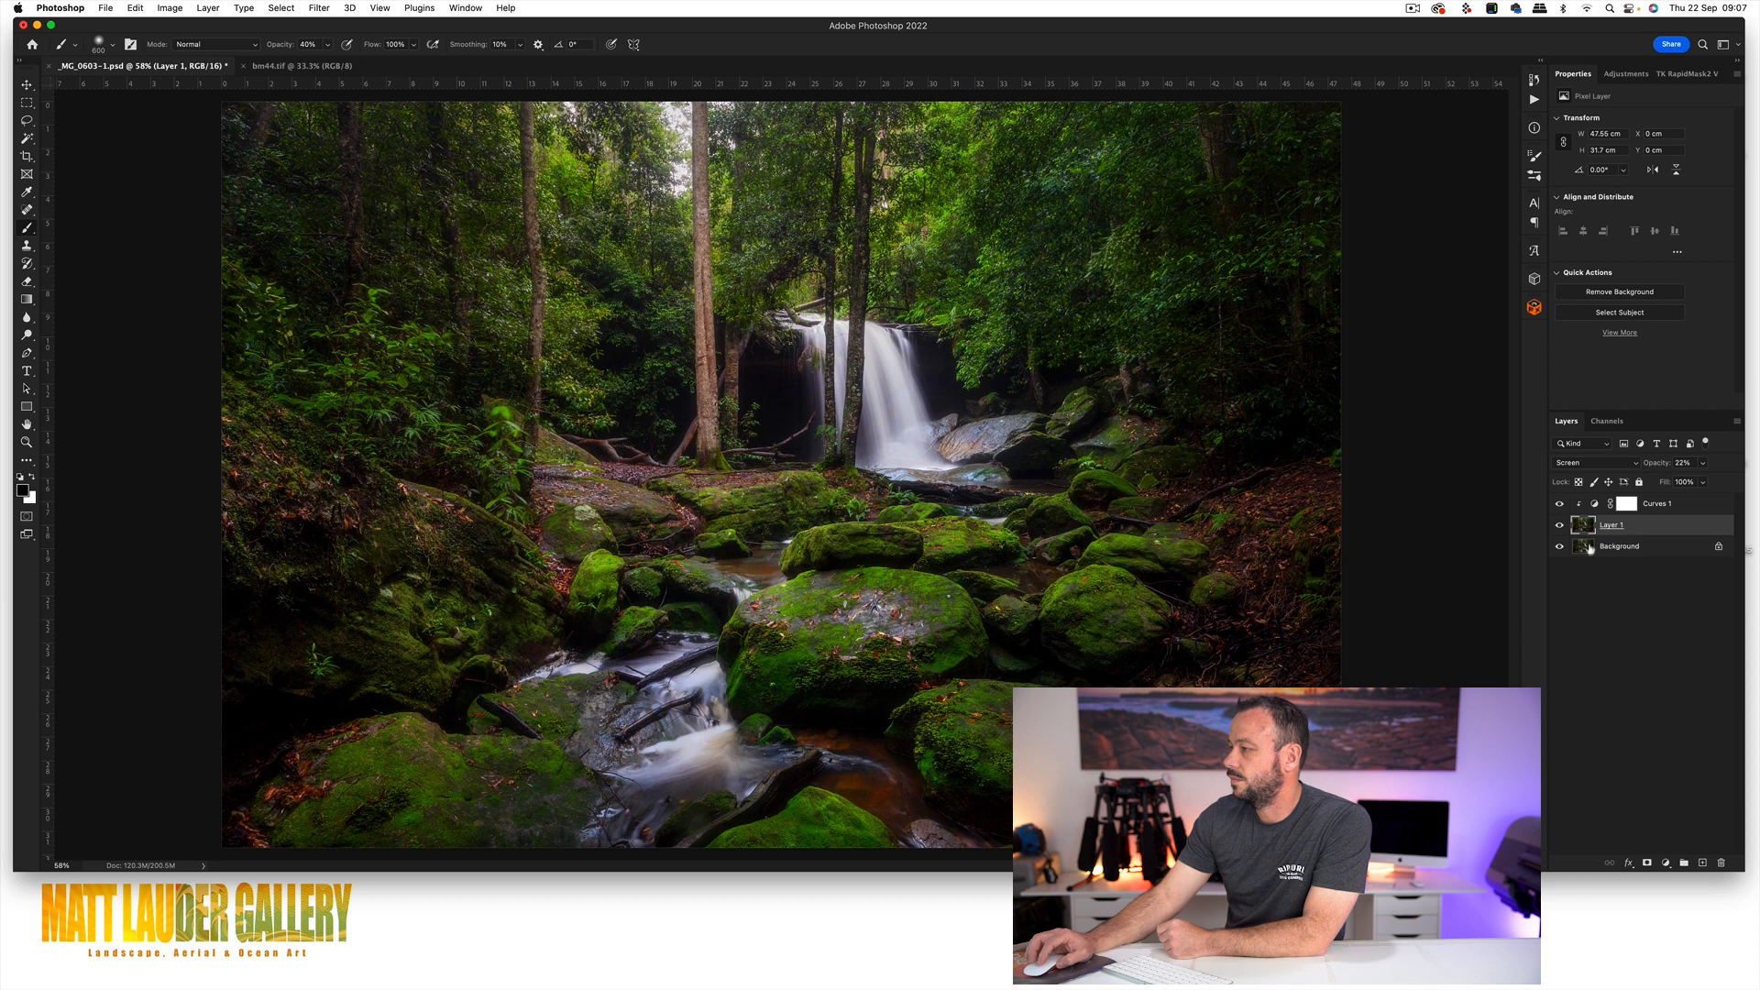
{"action": "left_click", "coordinate": [1592, 467]}
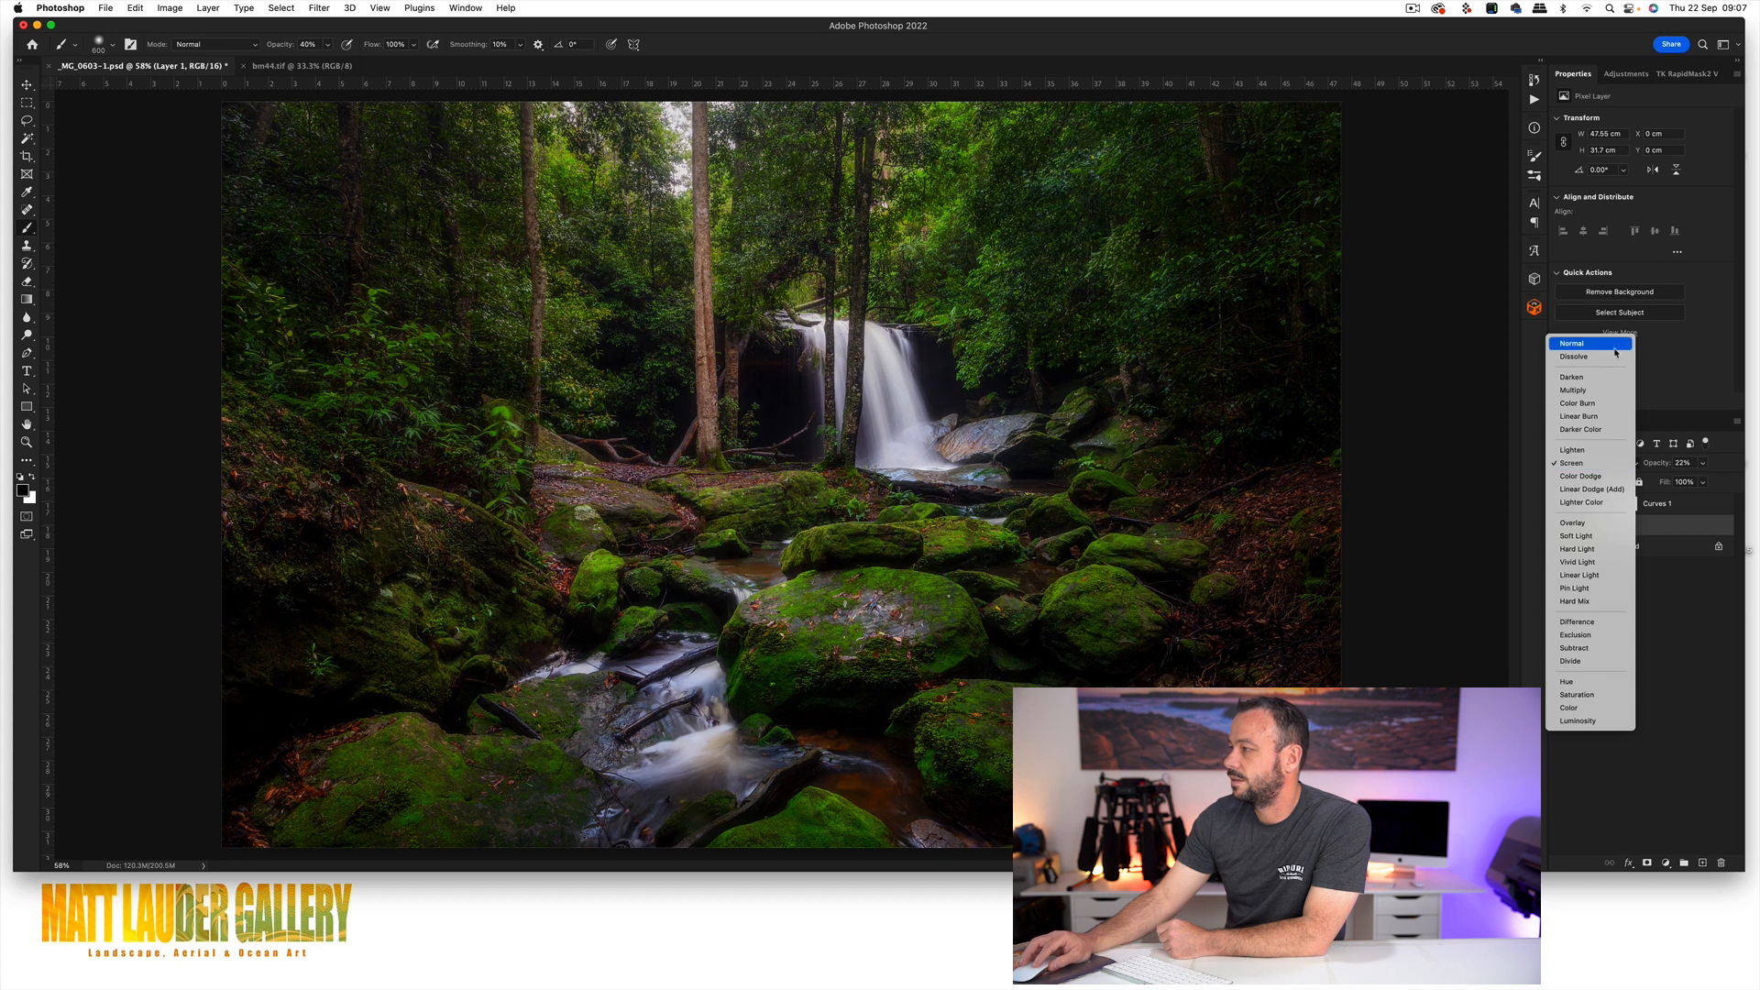
{"action": "left_click", "coordinate": [1609, 469]}
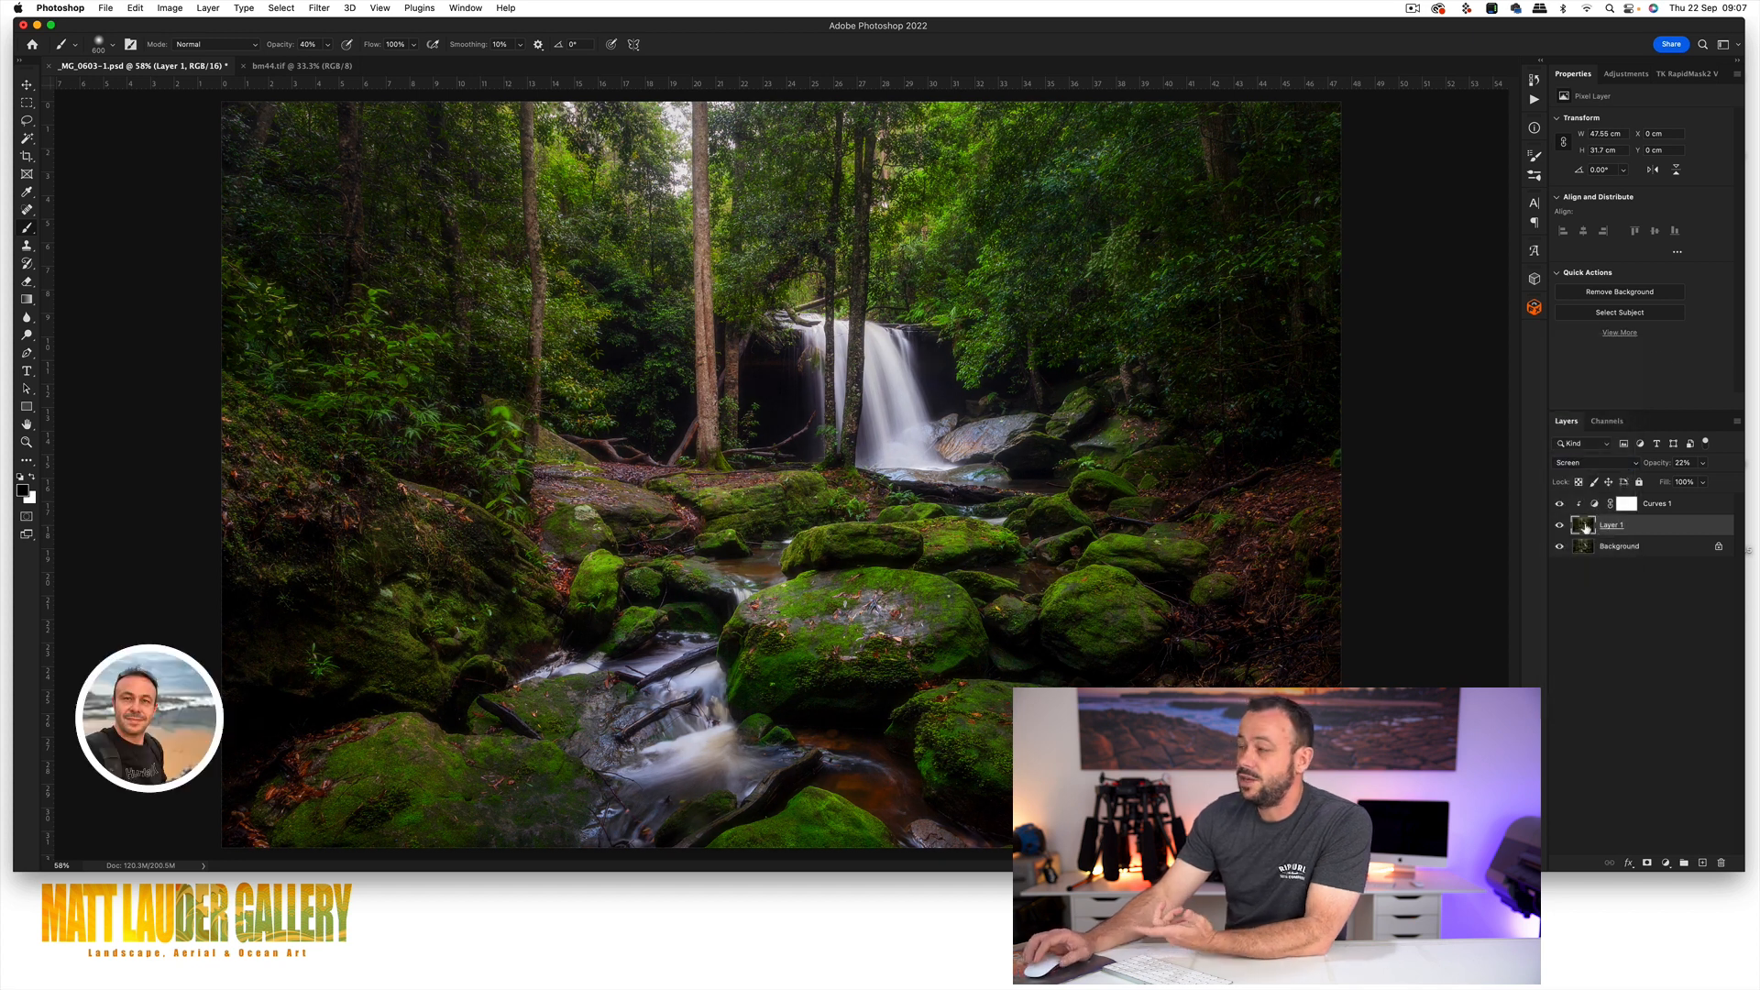
Load the Background's RGB channel luminosity as a selection and apply it as a layer mask on Layer 1.
{"action": "left_click", "coordinate": [1587, 554]}
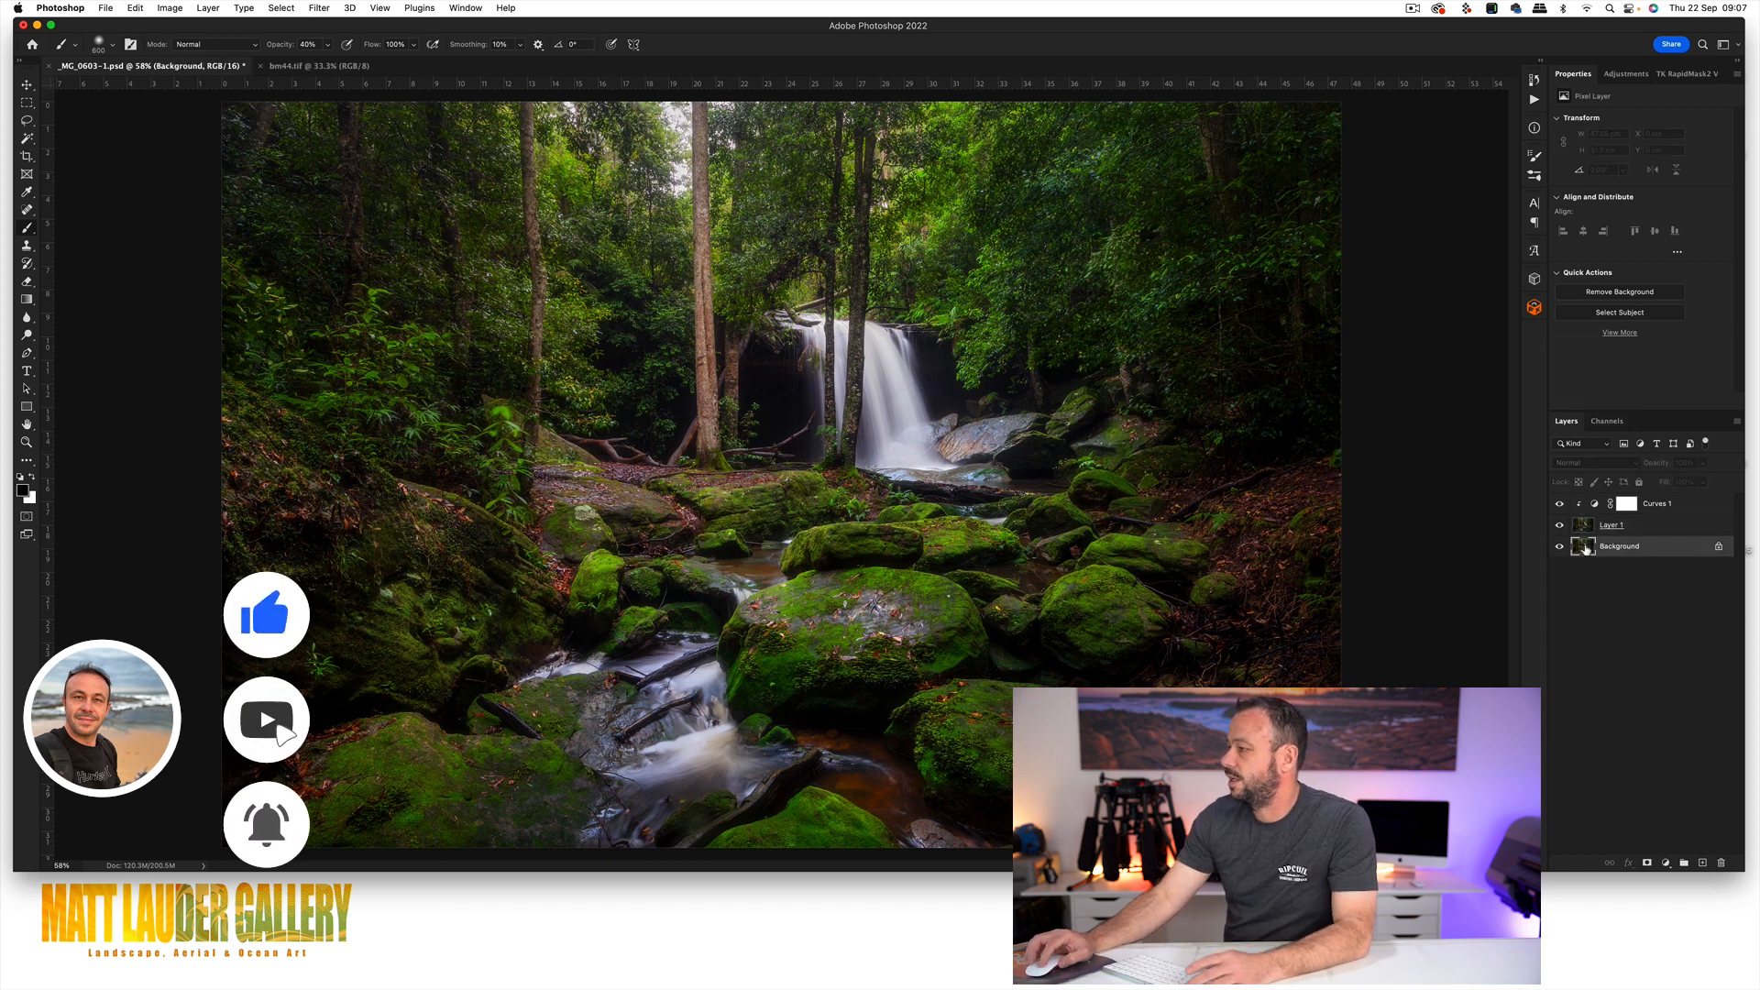
{"action": "left_click", "coordinate": [1607, 421]}
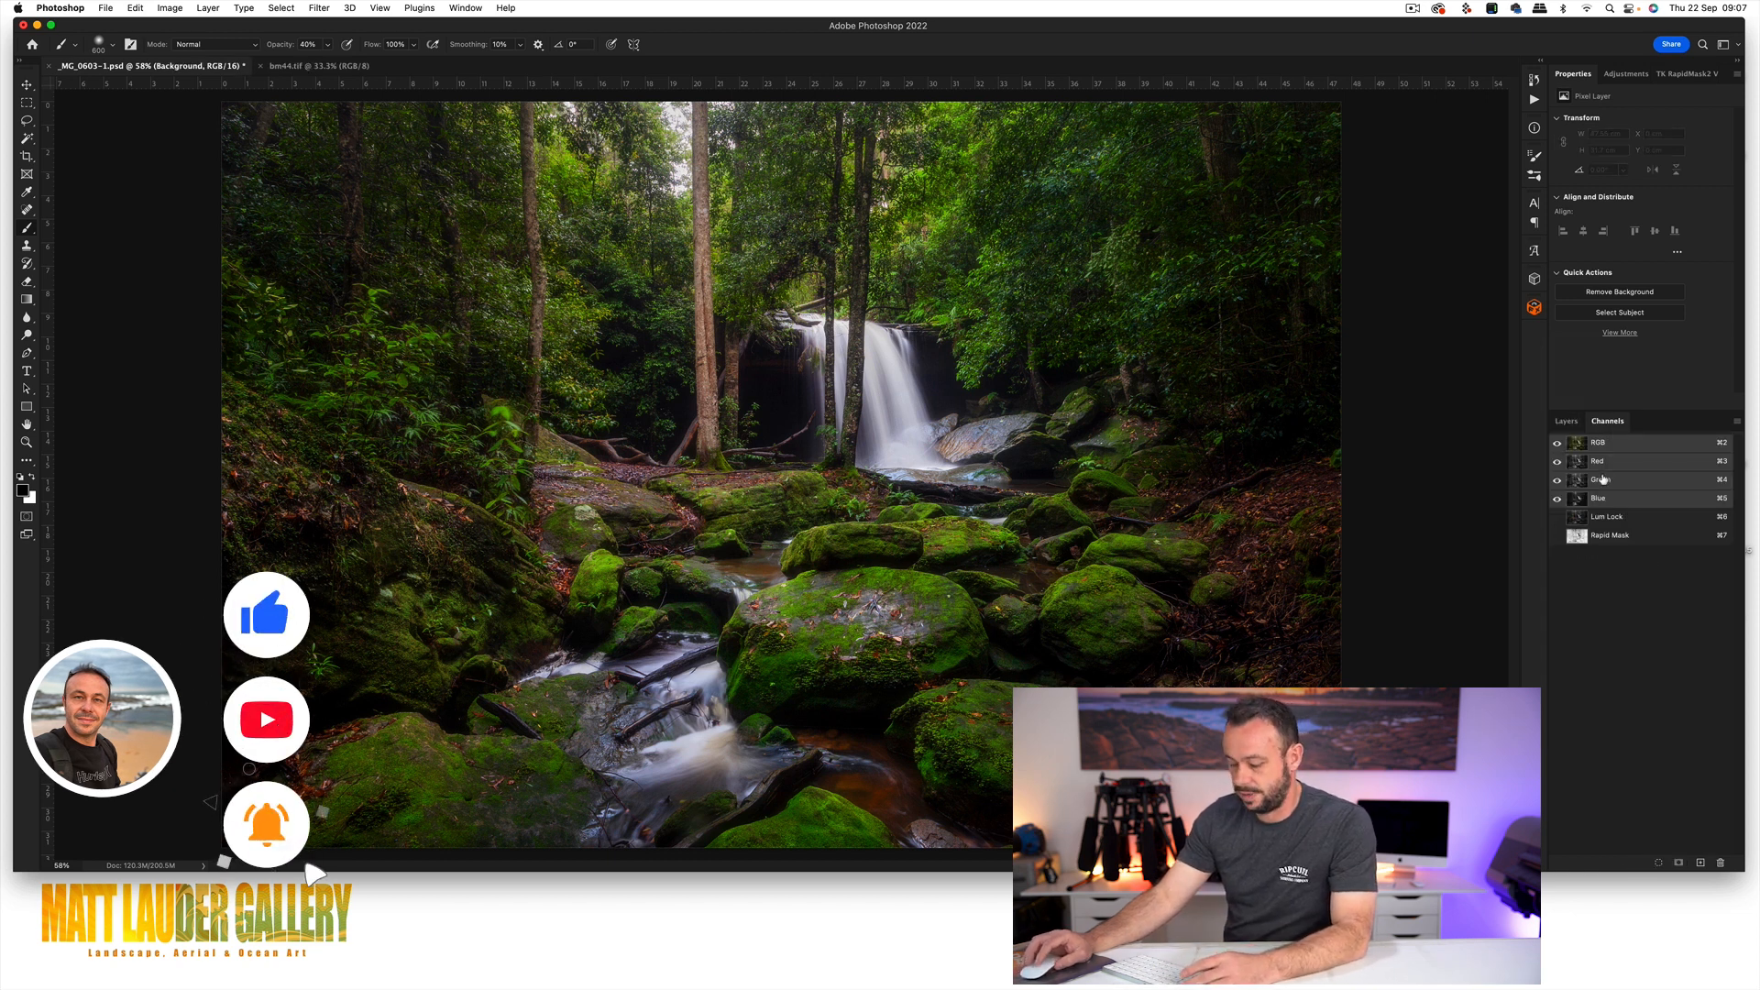
{"action": "left_click", "coordinate": [1567, 423]}
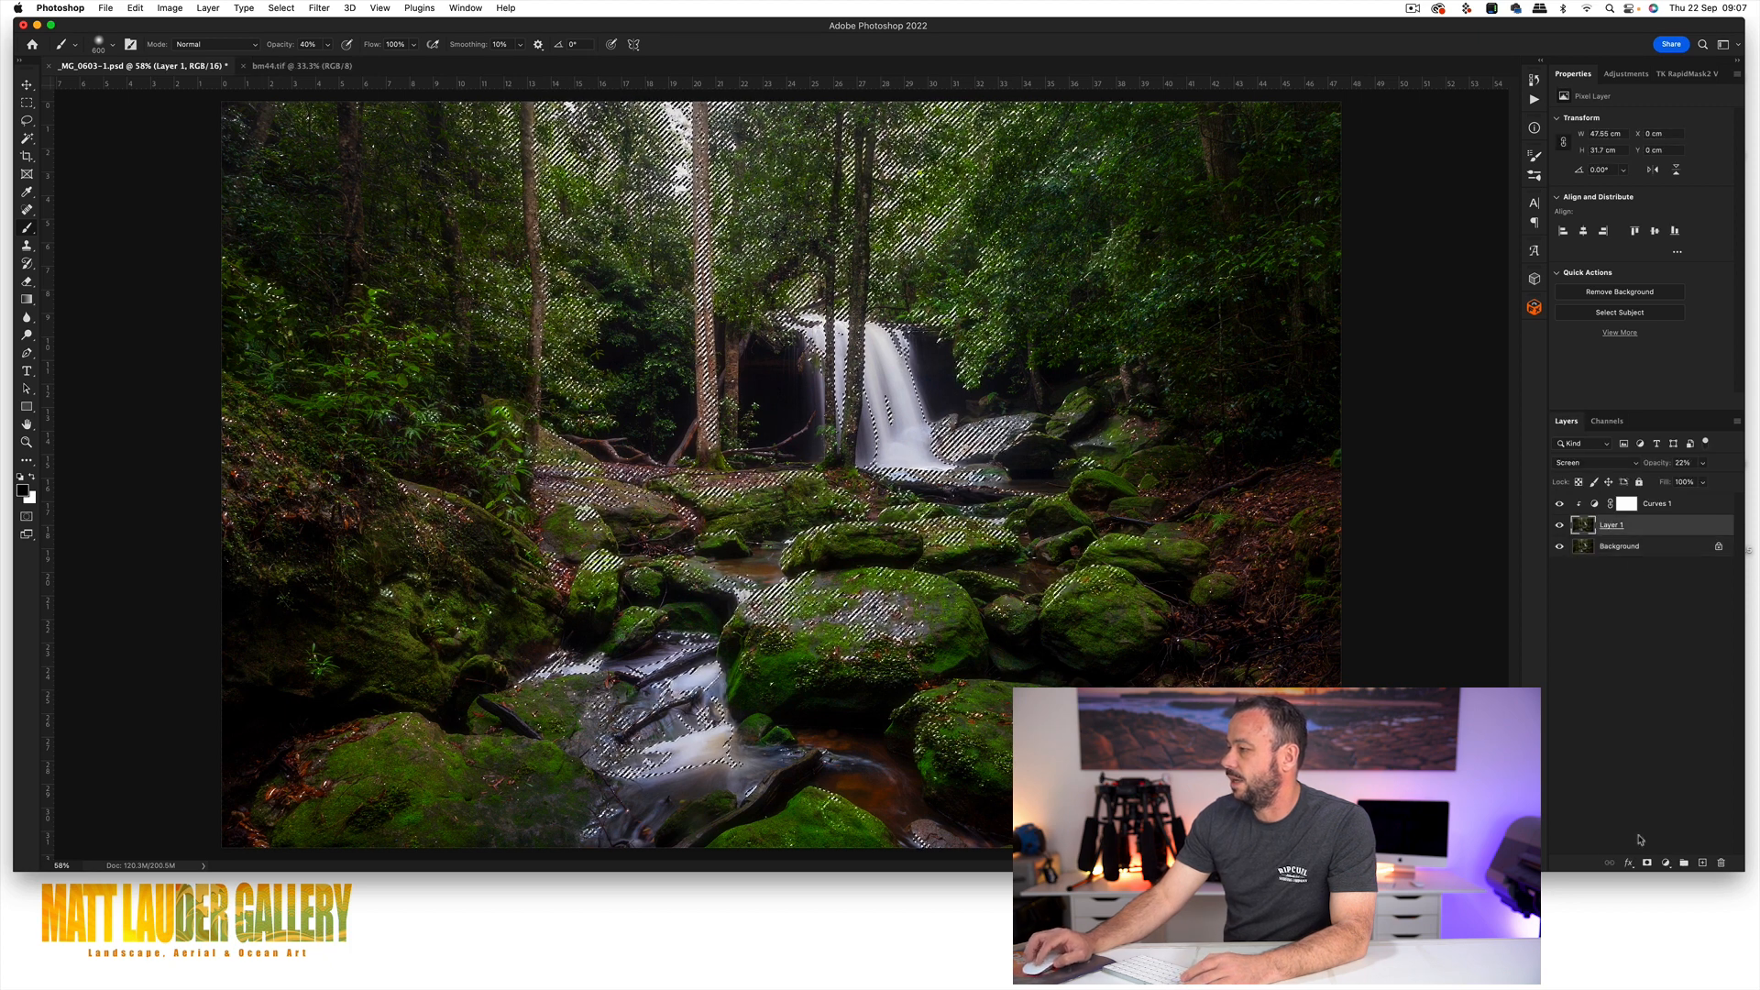
{"action": "left_click", "coordinate": [1647, 863]}
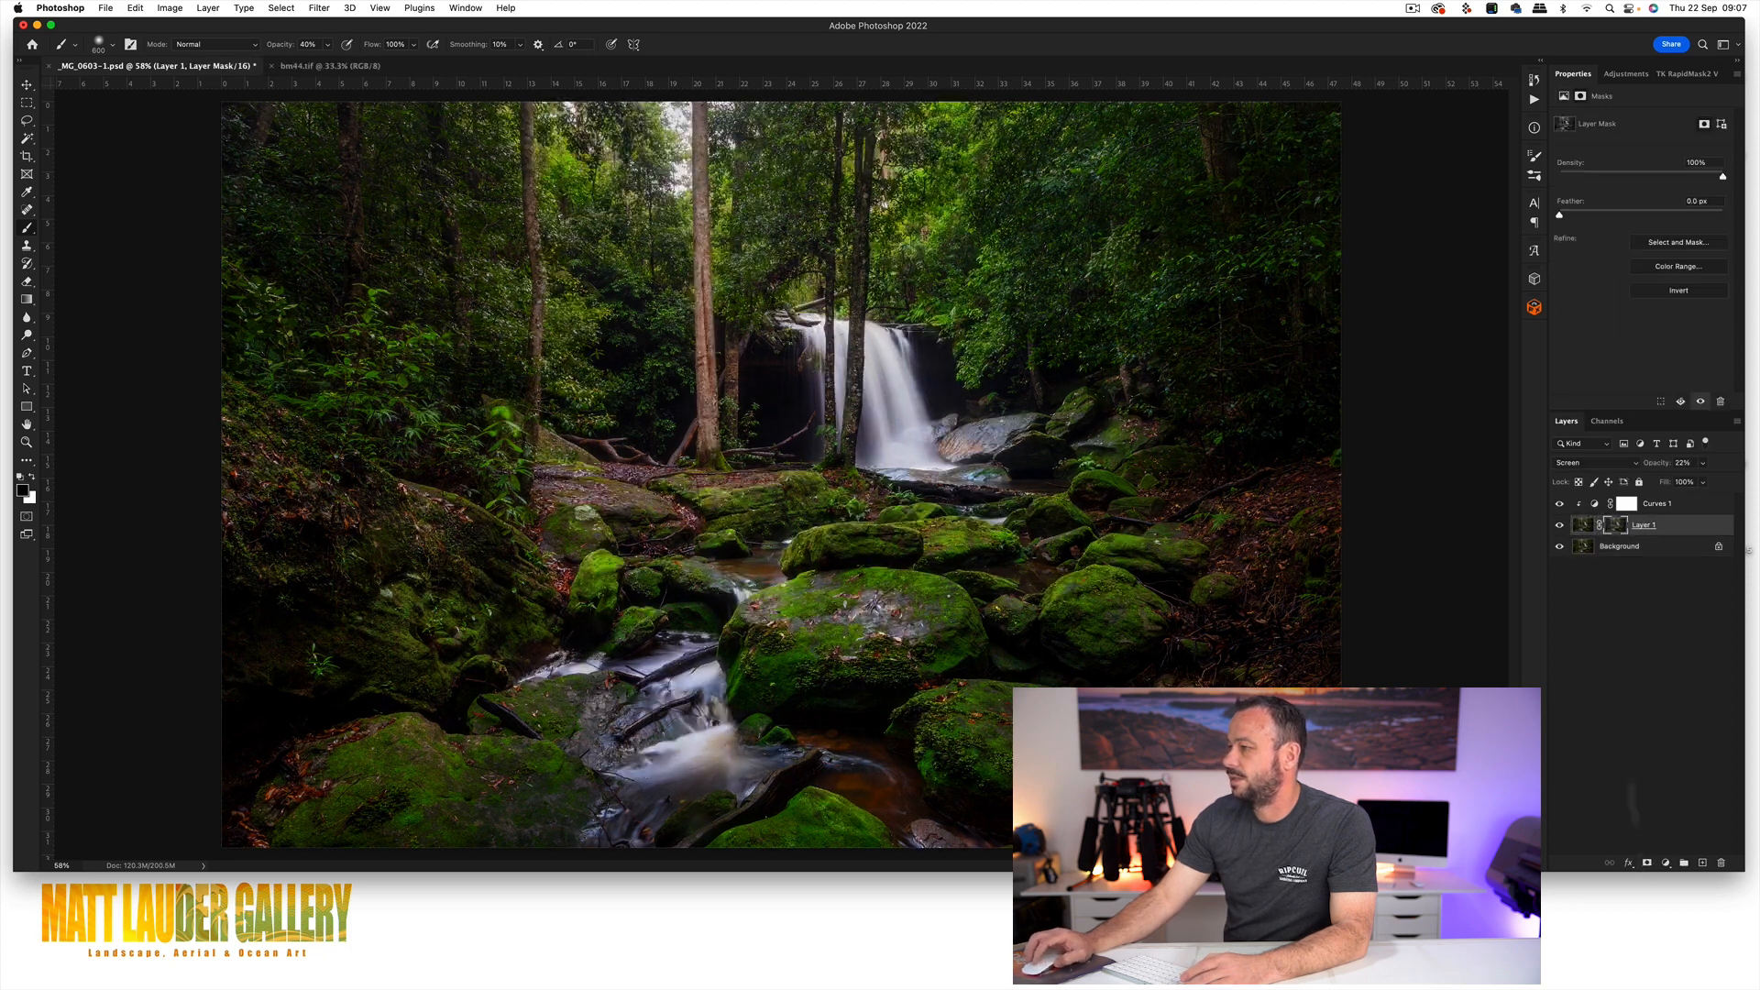
Compare the masked glow with the Background shown alone, and set Layer 1's blending mode to Normal.
{"action": "left_click", "coordinate": [1560, 548], "text": "alt"}
{"action": "left_click", "coordinate": [1560, 548], "text": "alt"}
{"action": "left_click", "coordinate": [1559, 547], "text": "alt"}
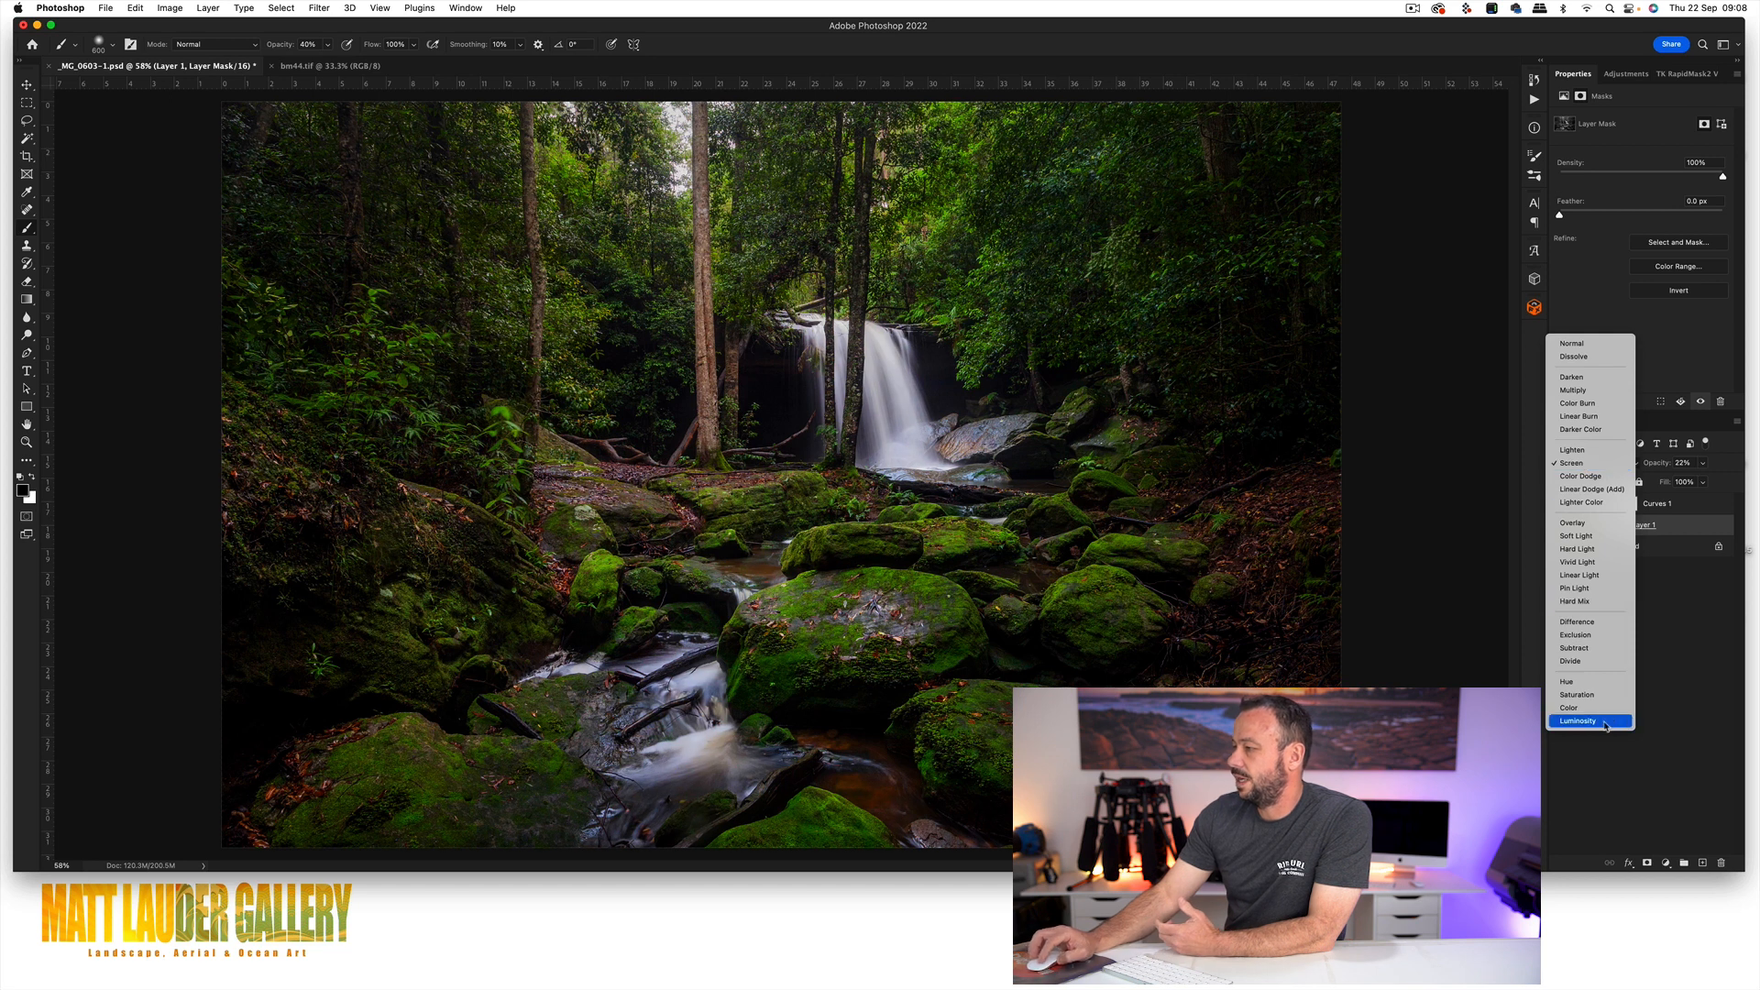
{"action": "left_click", "coordinate": [1596, 344]}
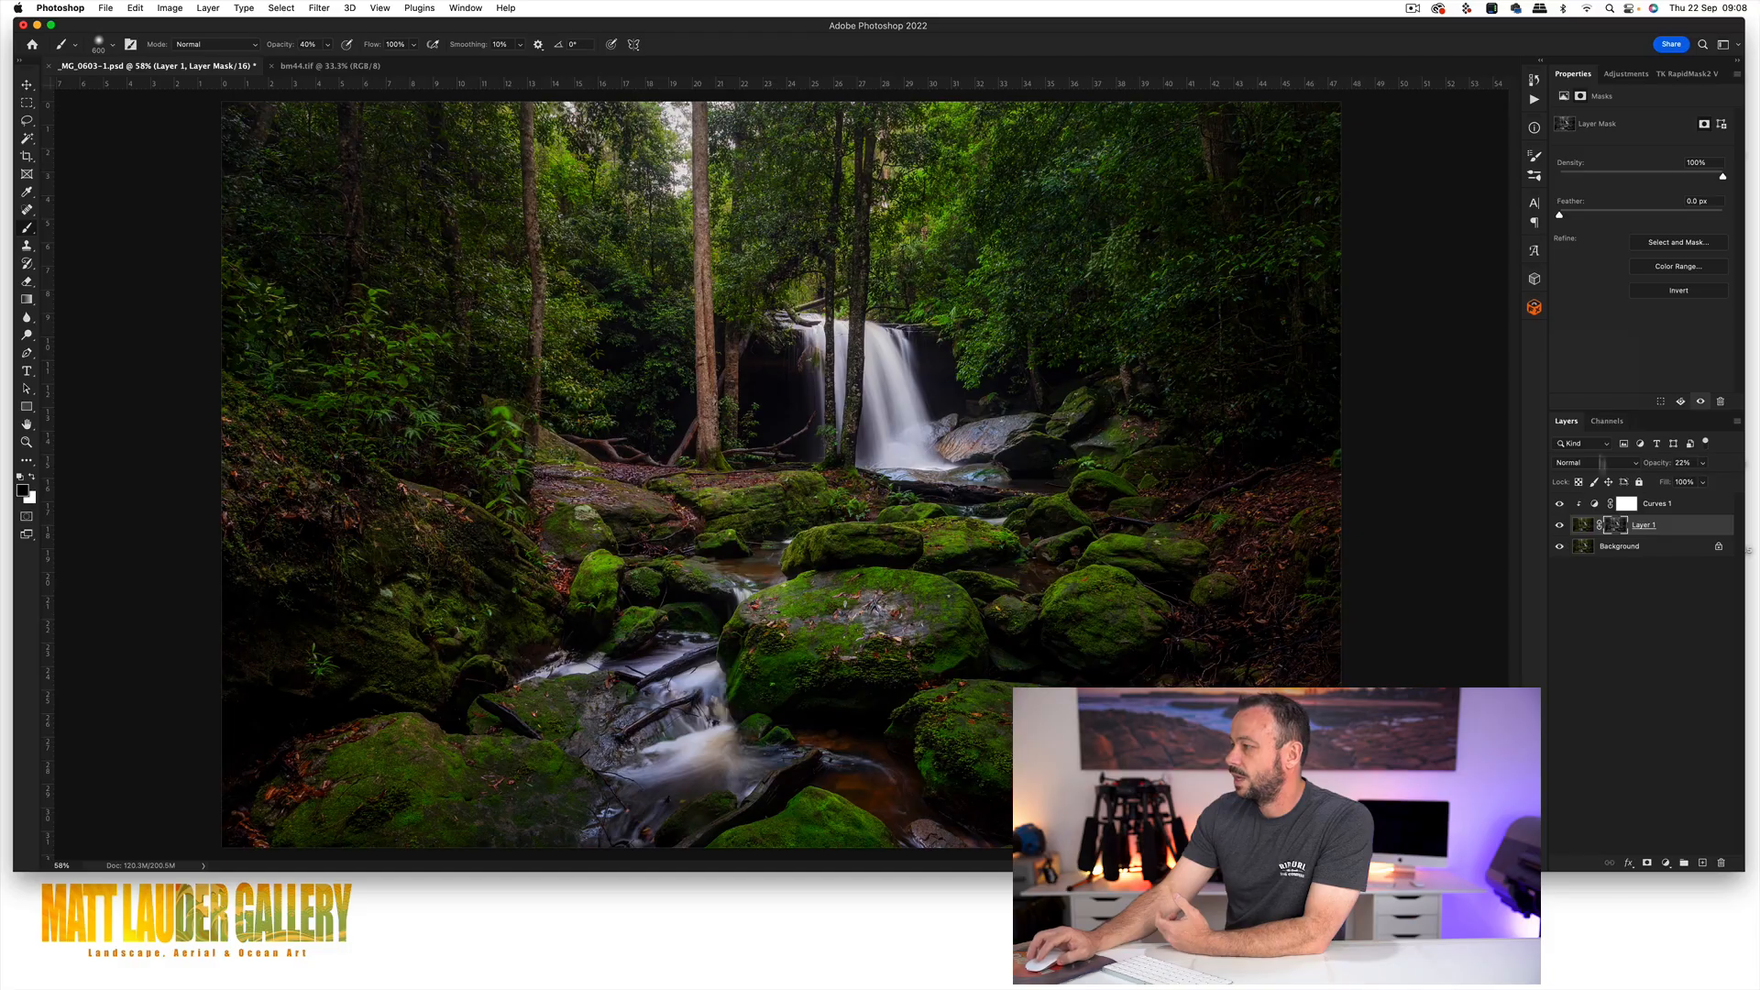
Add a Color Balance adjustment layer directly above the clipped Curves adjustment.
{"action": "left_click", "coordinate": [1594, 505]}
{"action": "left_click", "coordinate": [1664, 862]}
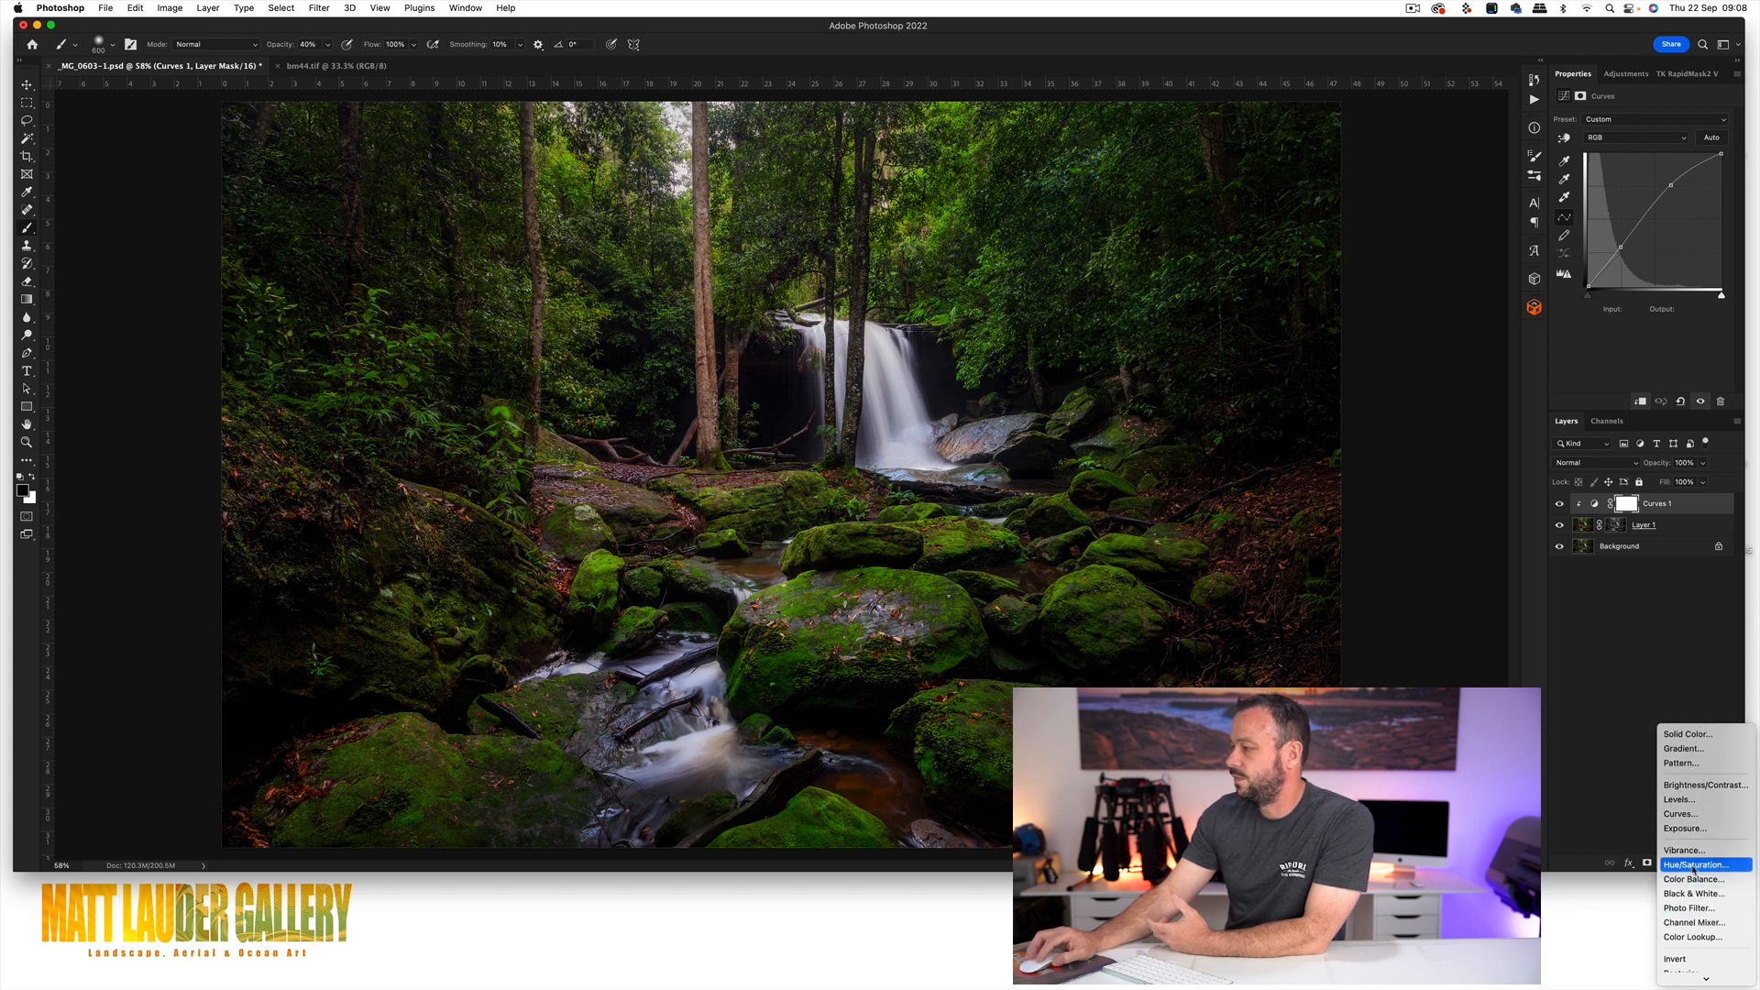
{"action": "left_click", "coordinate": [1694, 879]}
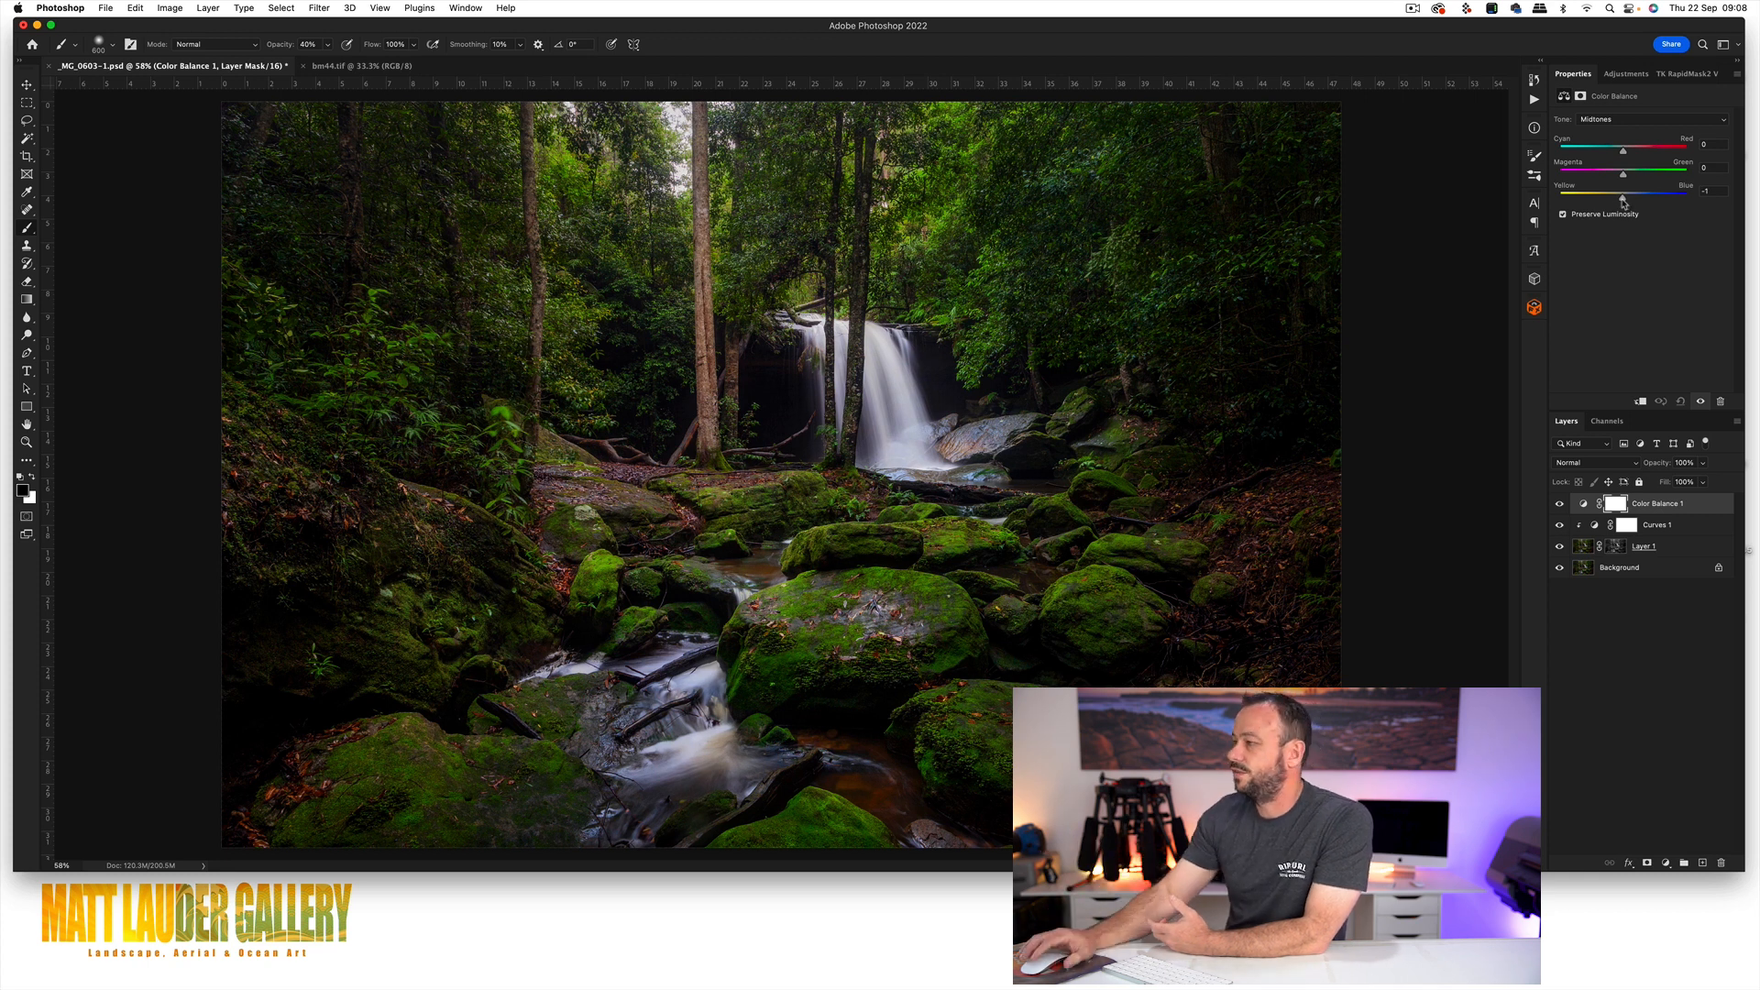
Delete Layer 1 together with its Curves and Color Balance adjustments, keeping only the Background.
{"action": "left_click", "coordinate": [1645, 546], "text": "shift"}
{"action": "left_click_drag", "start_coordinate": [1646, 546], "coordinate": [1724, 866]}
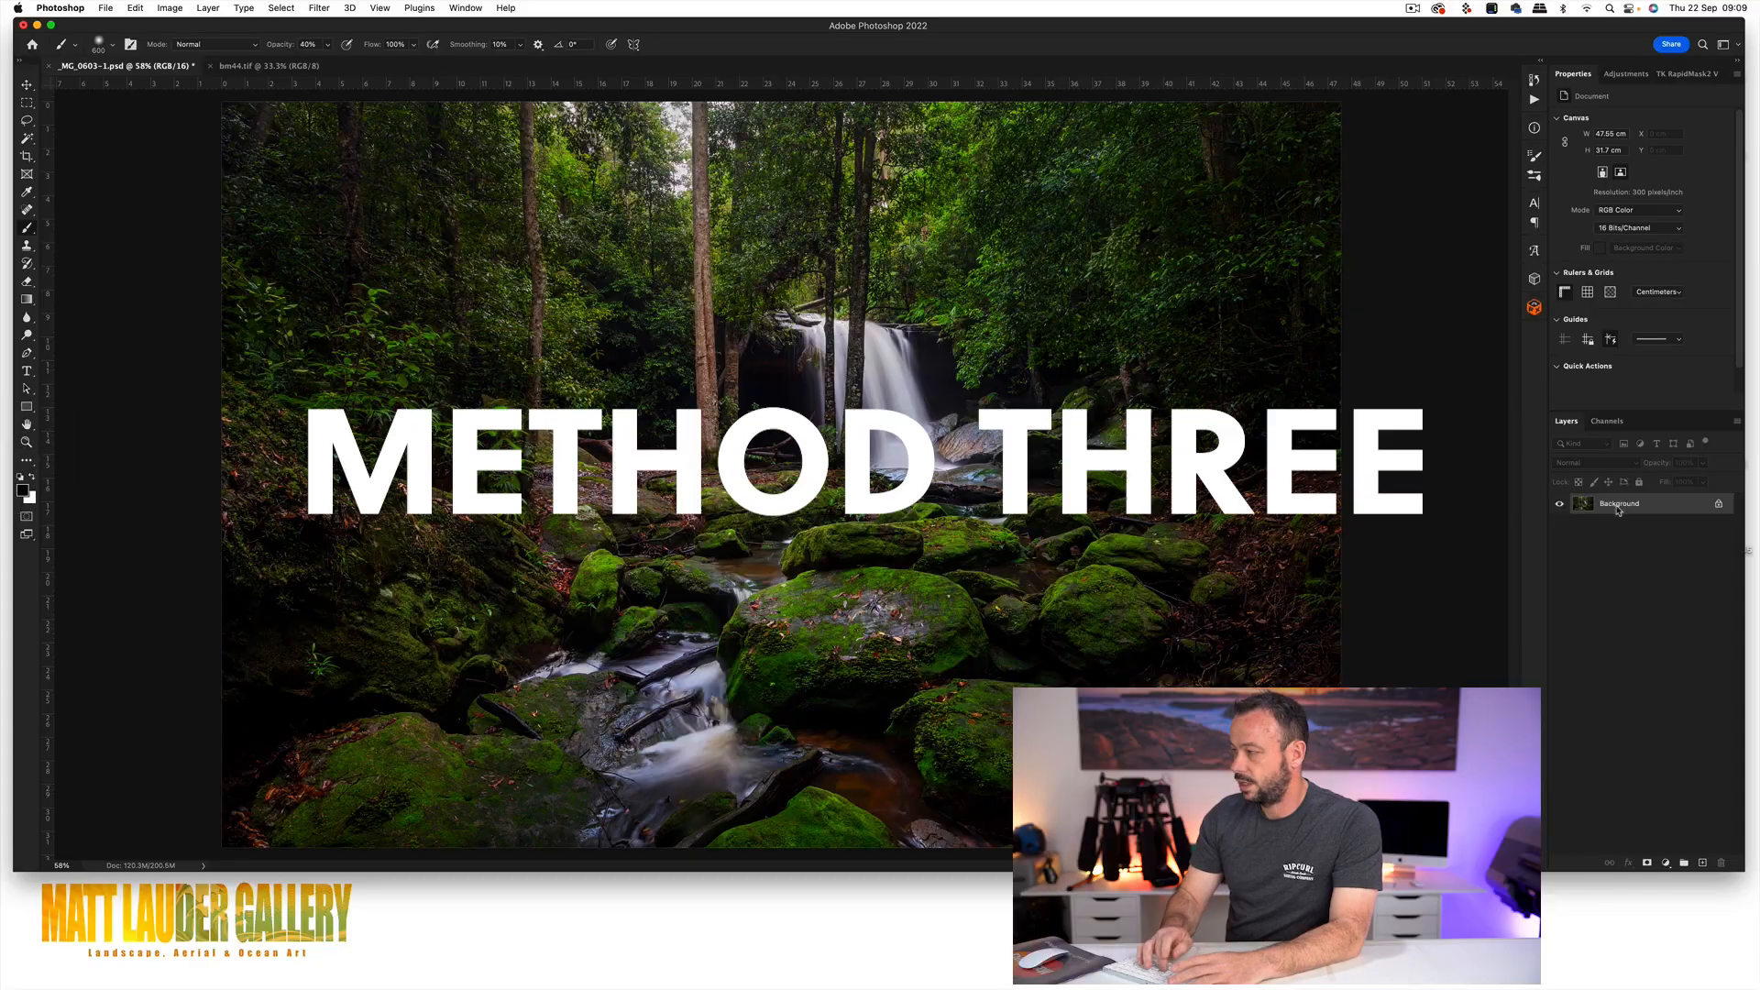
Duplicate the Background layer and convert the copy to a Smart Object.
{"action": "key", "text": "super+j"}
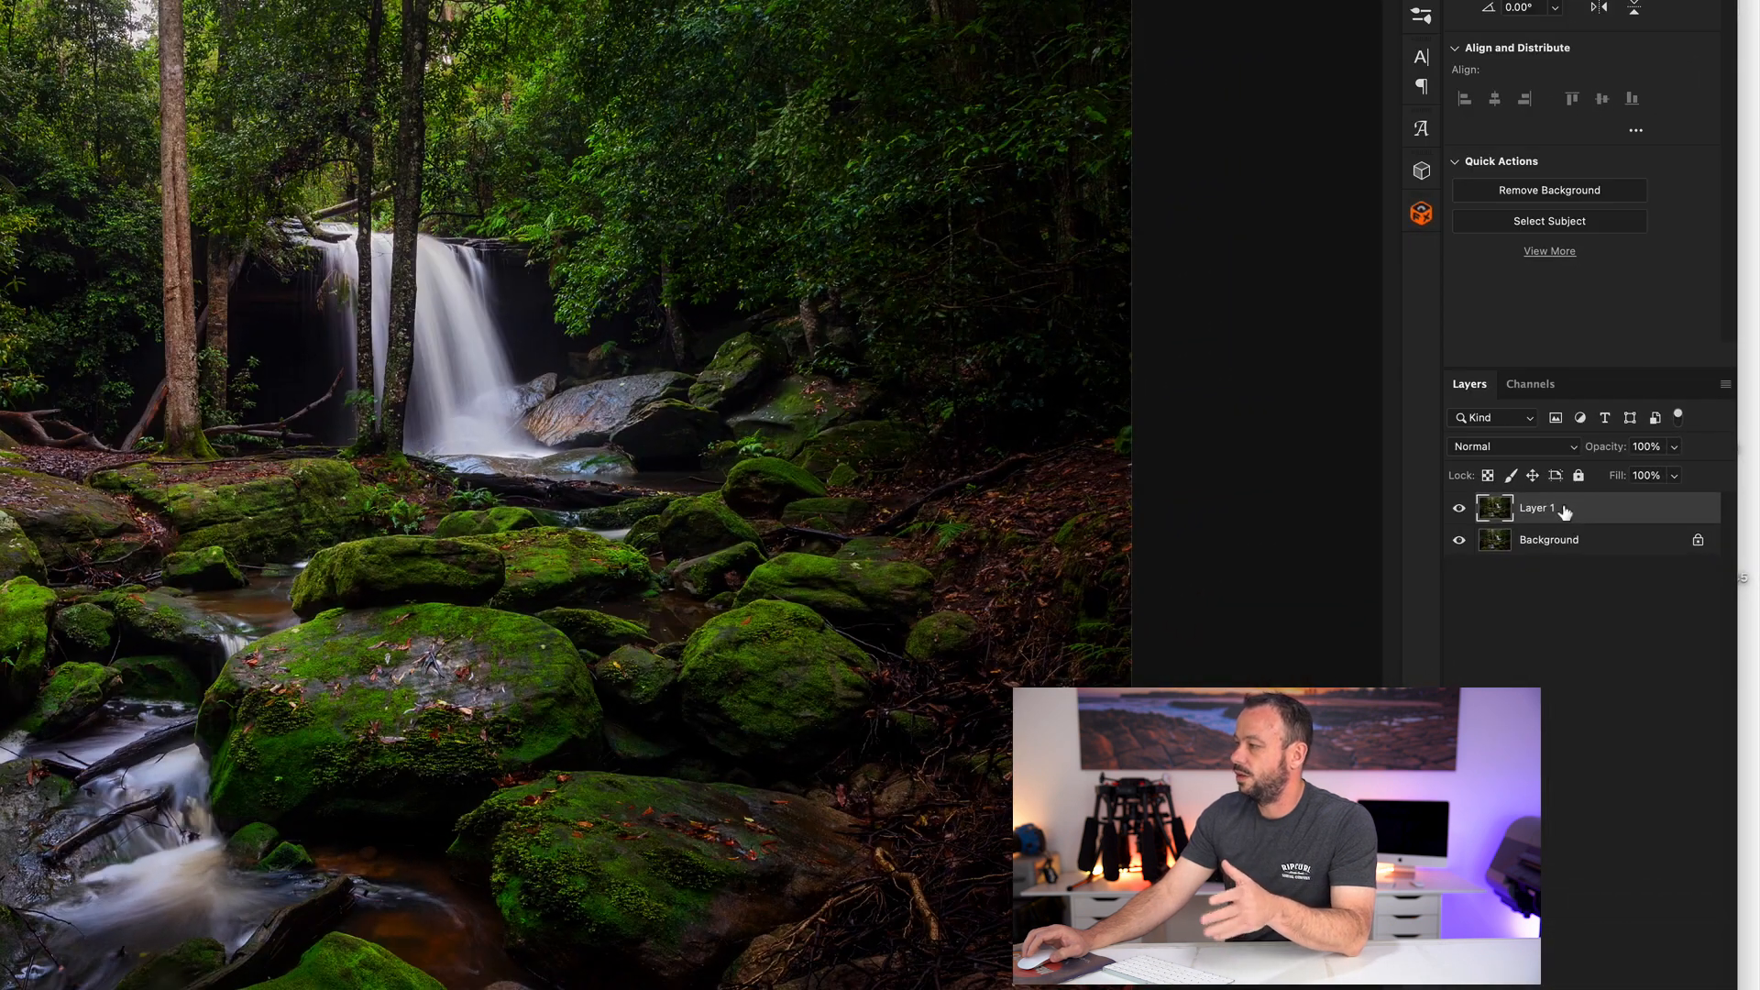
{"action": "right_click", "coordinate": [1625, 507]}
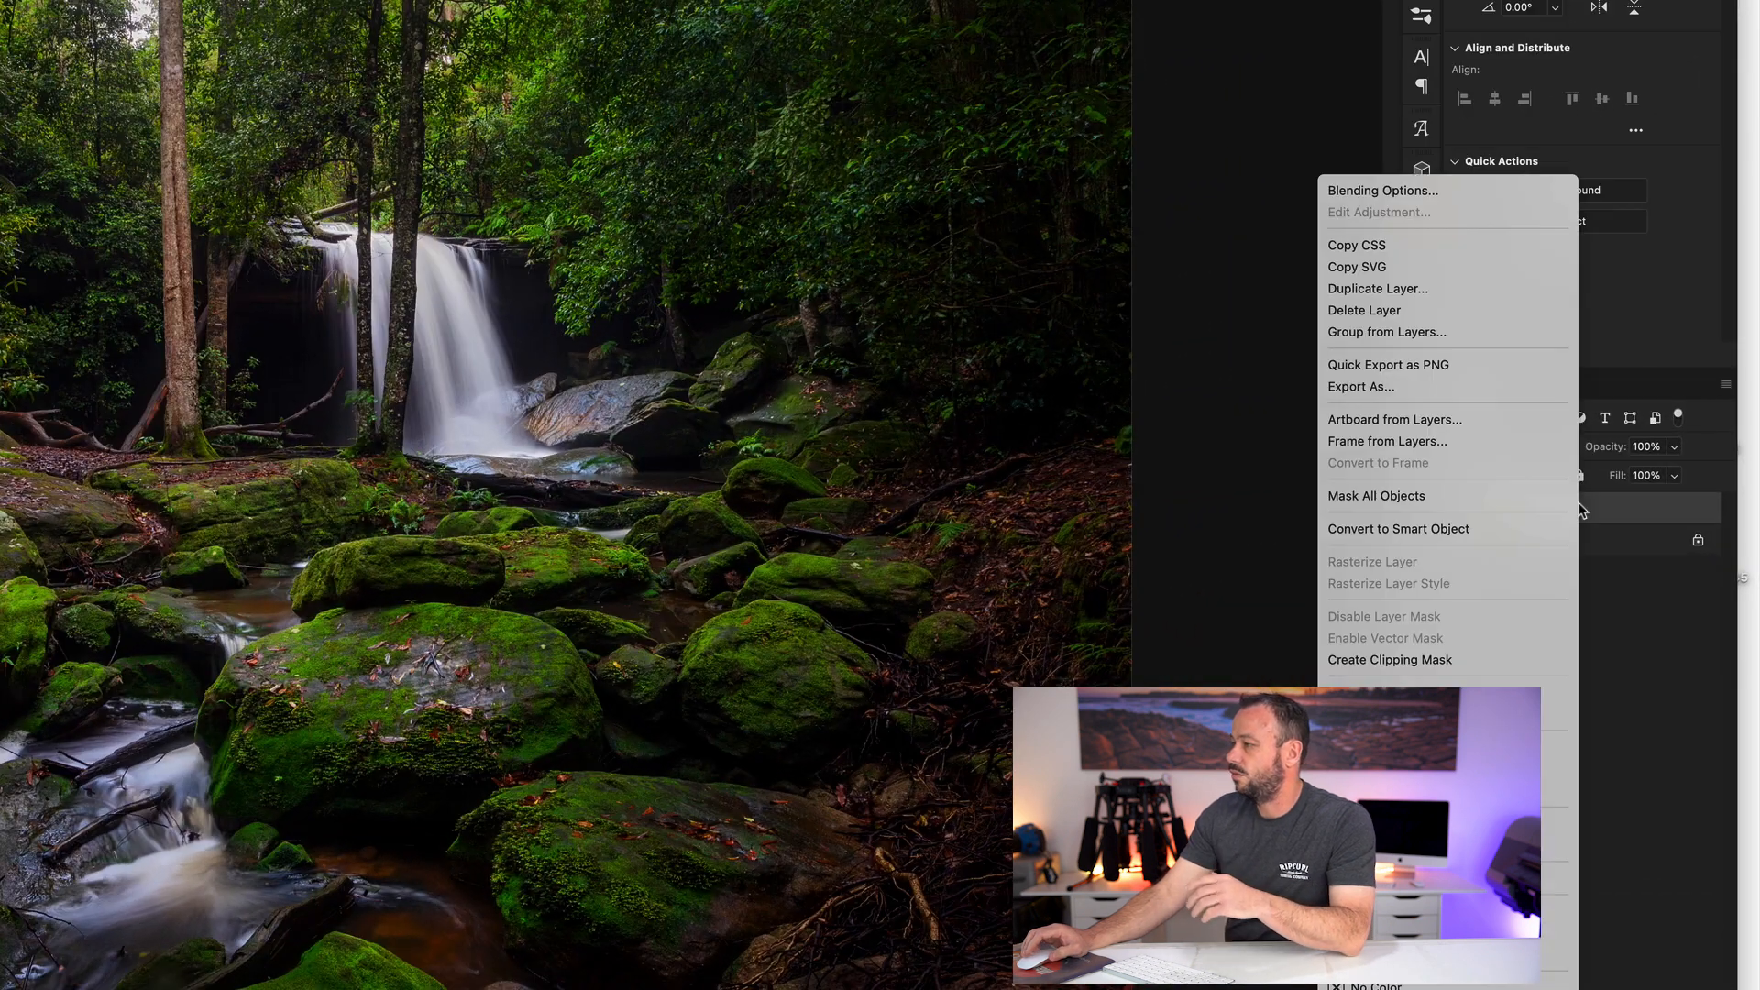
{"action": "left_click", "coordinate": [1547, 527]}
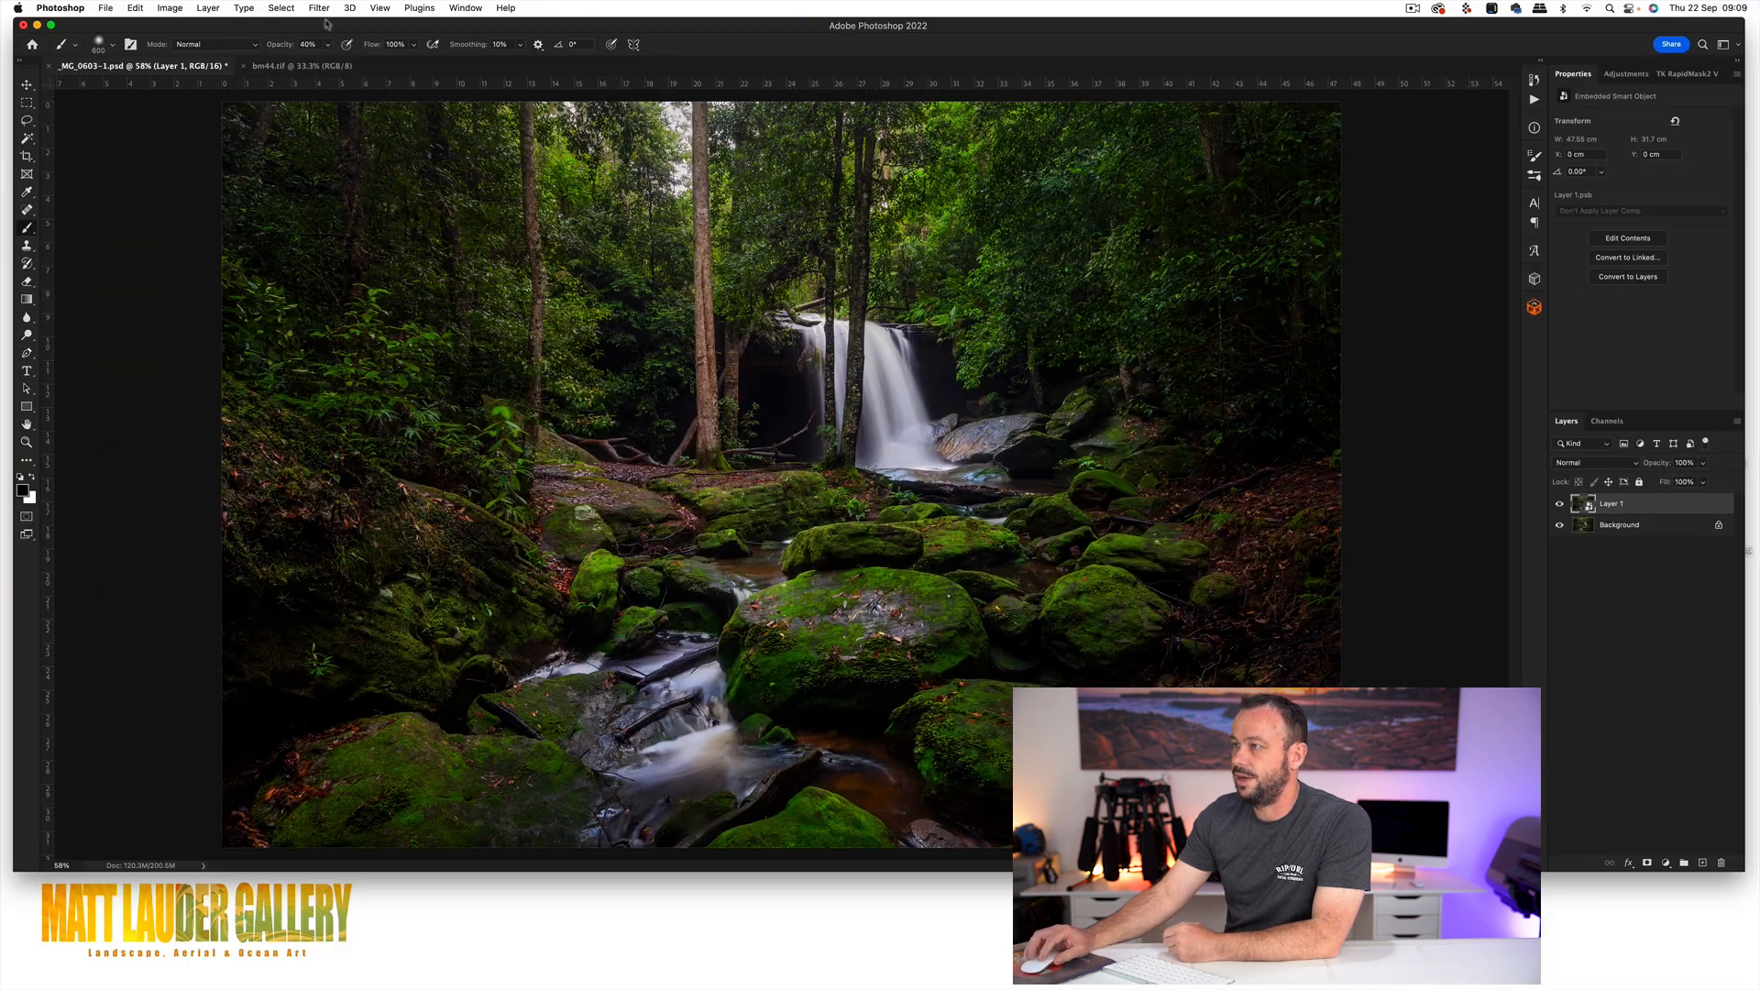
Apply Gaussian Blur to the Smart Object at a radius of 24.7 pixels.
{"action": "left_click", "coordinate": [319, 7]}
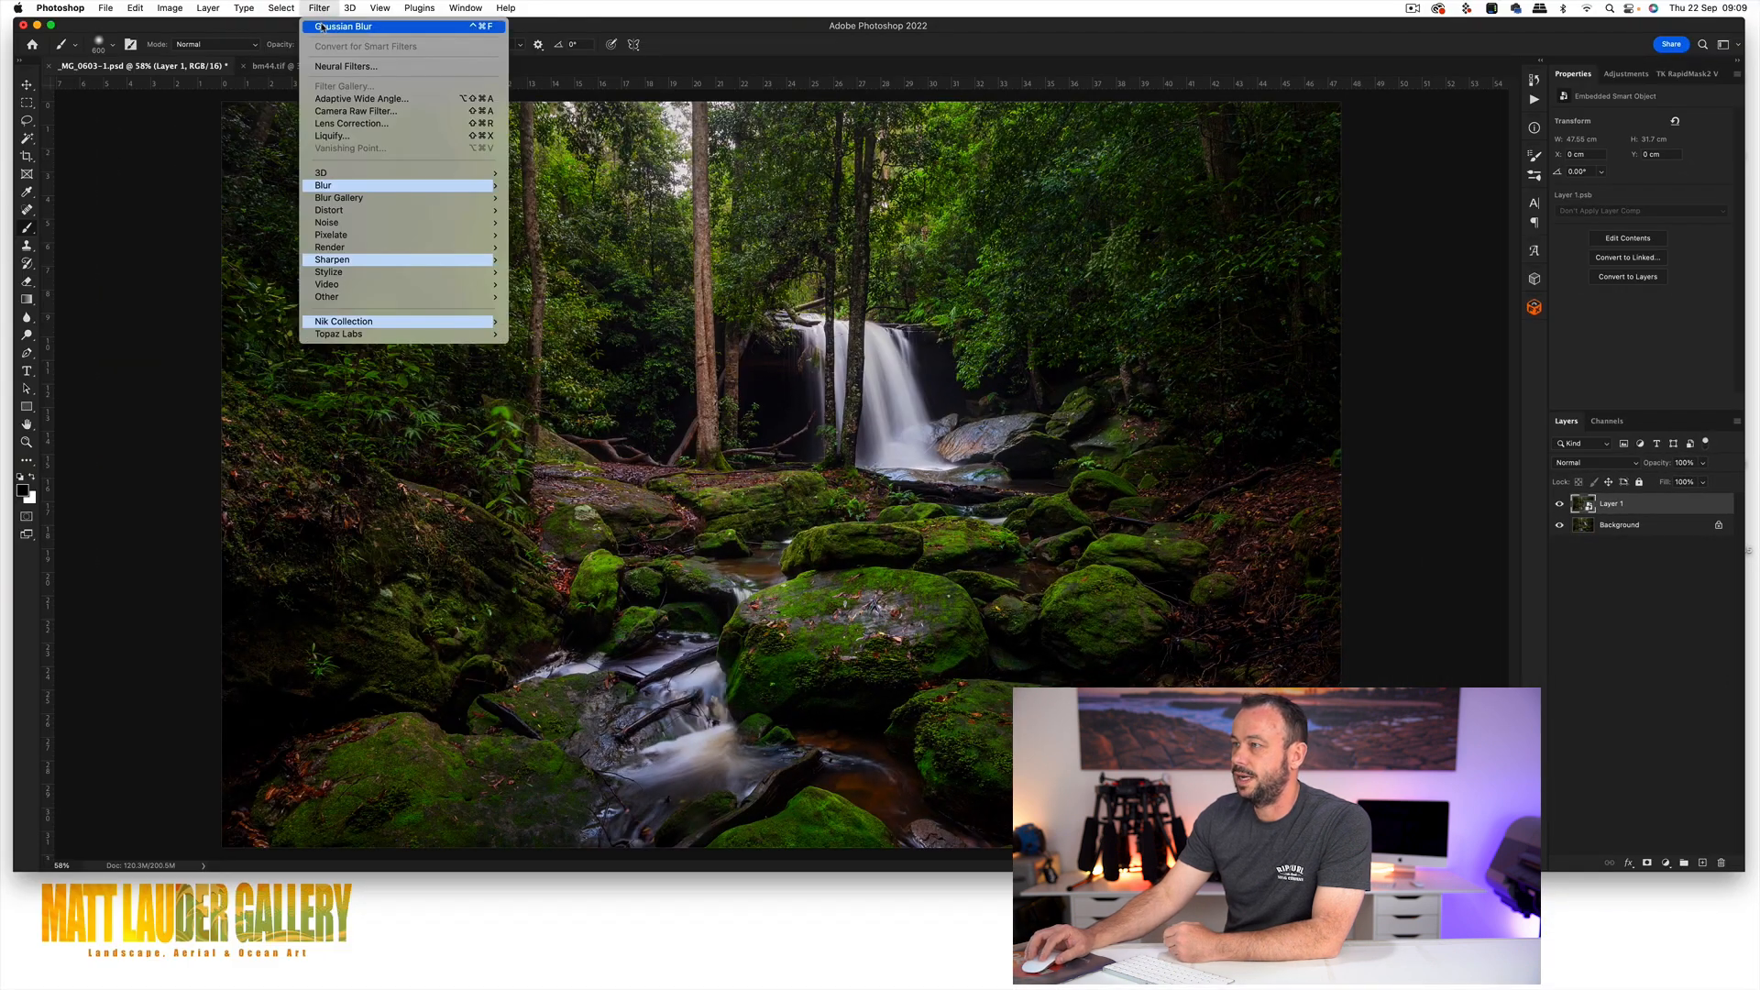
{"action": "left_click", "coordinate": [341, 28]}
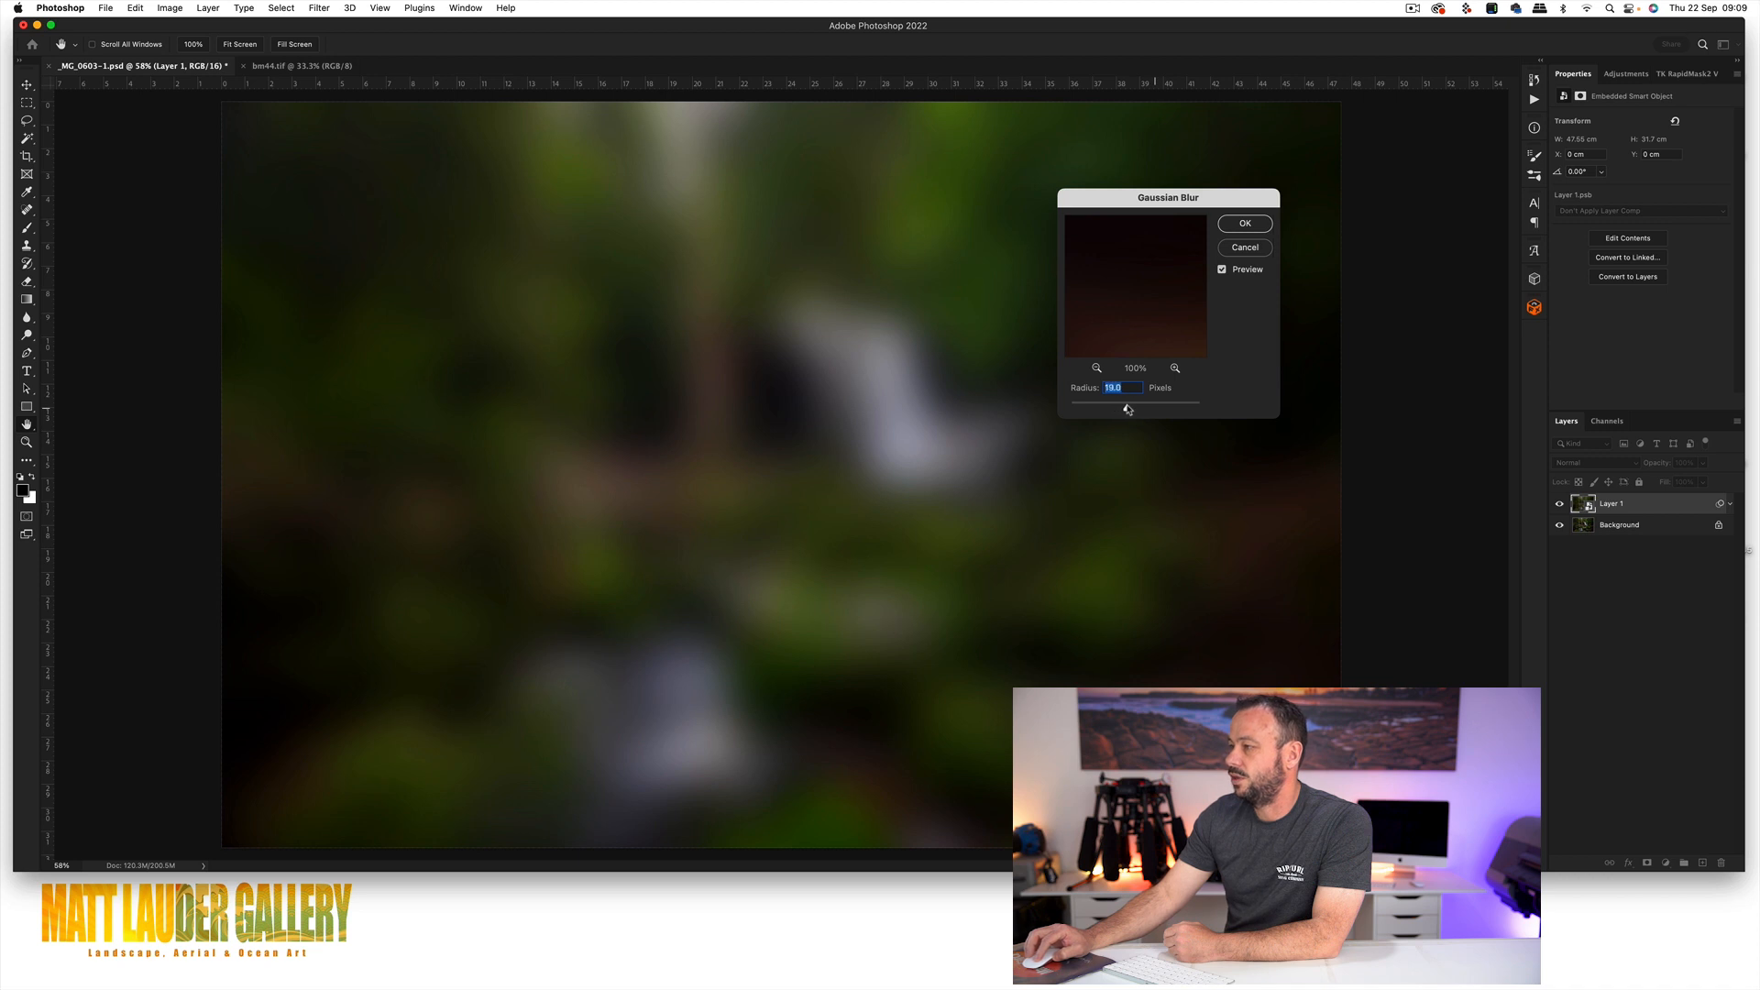
{"action": "left_click_drag", "start_coordinate": [1128, 410], "coordinate": [1131, 409]}
{"action": "left_click", "coordinate": [1246, 232]}
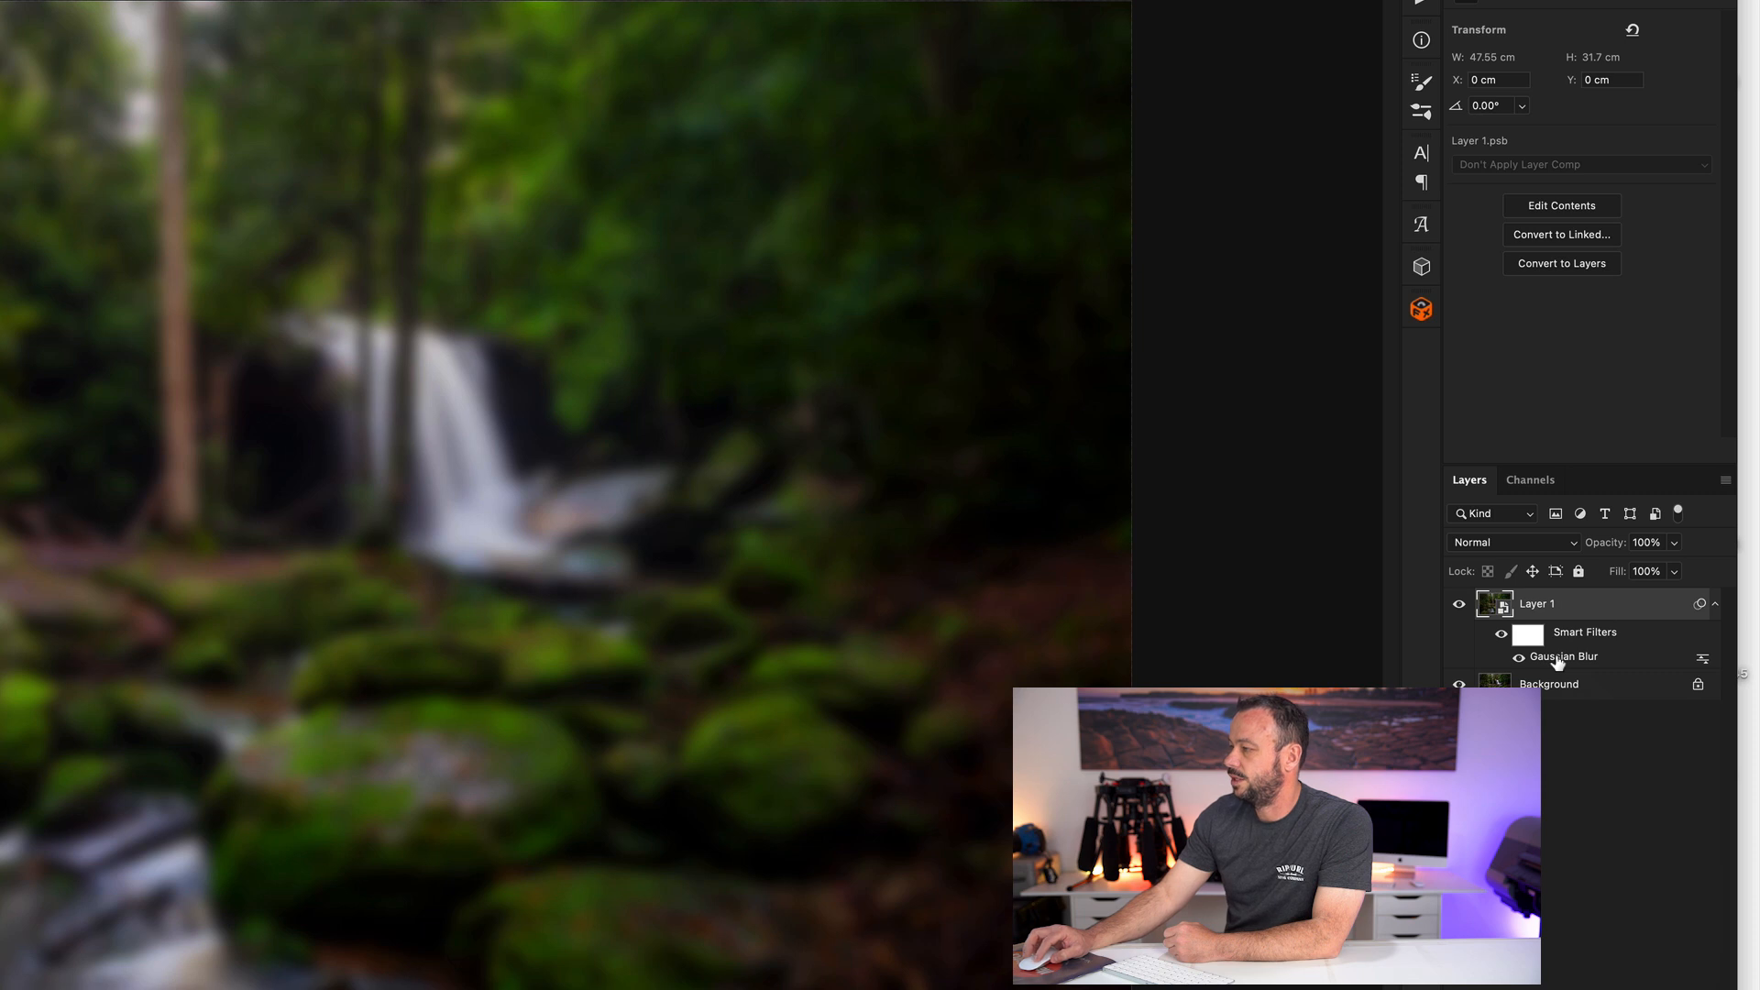
Re-edit the Gaussian Blur smart filter on Layer 1 and try a radius of 132.5 pixels.
{"action": "double_click", "coordinate": [1558, 657]}
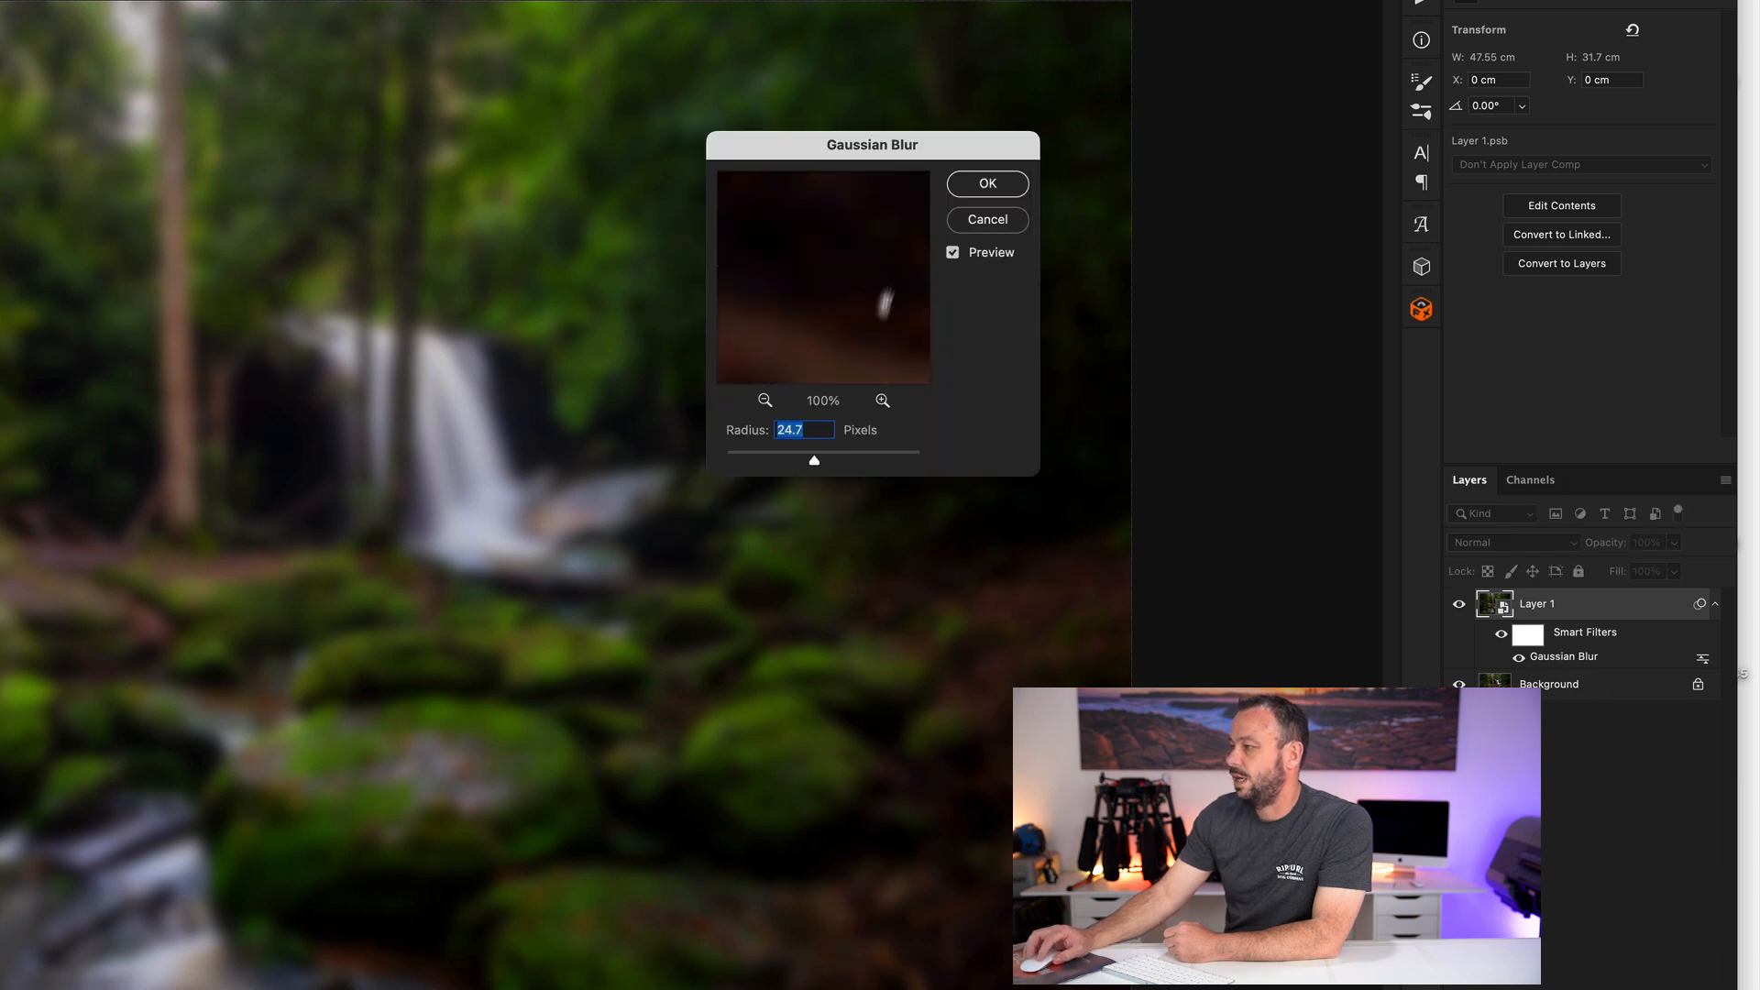
{"action": "left_click_drag", "start_coordinate": [814, 460], "coordinate": [861, 460]}
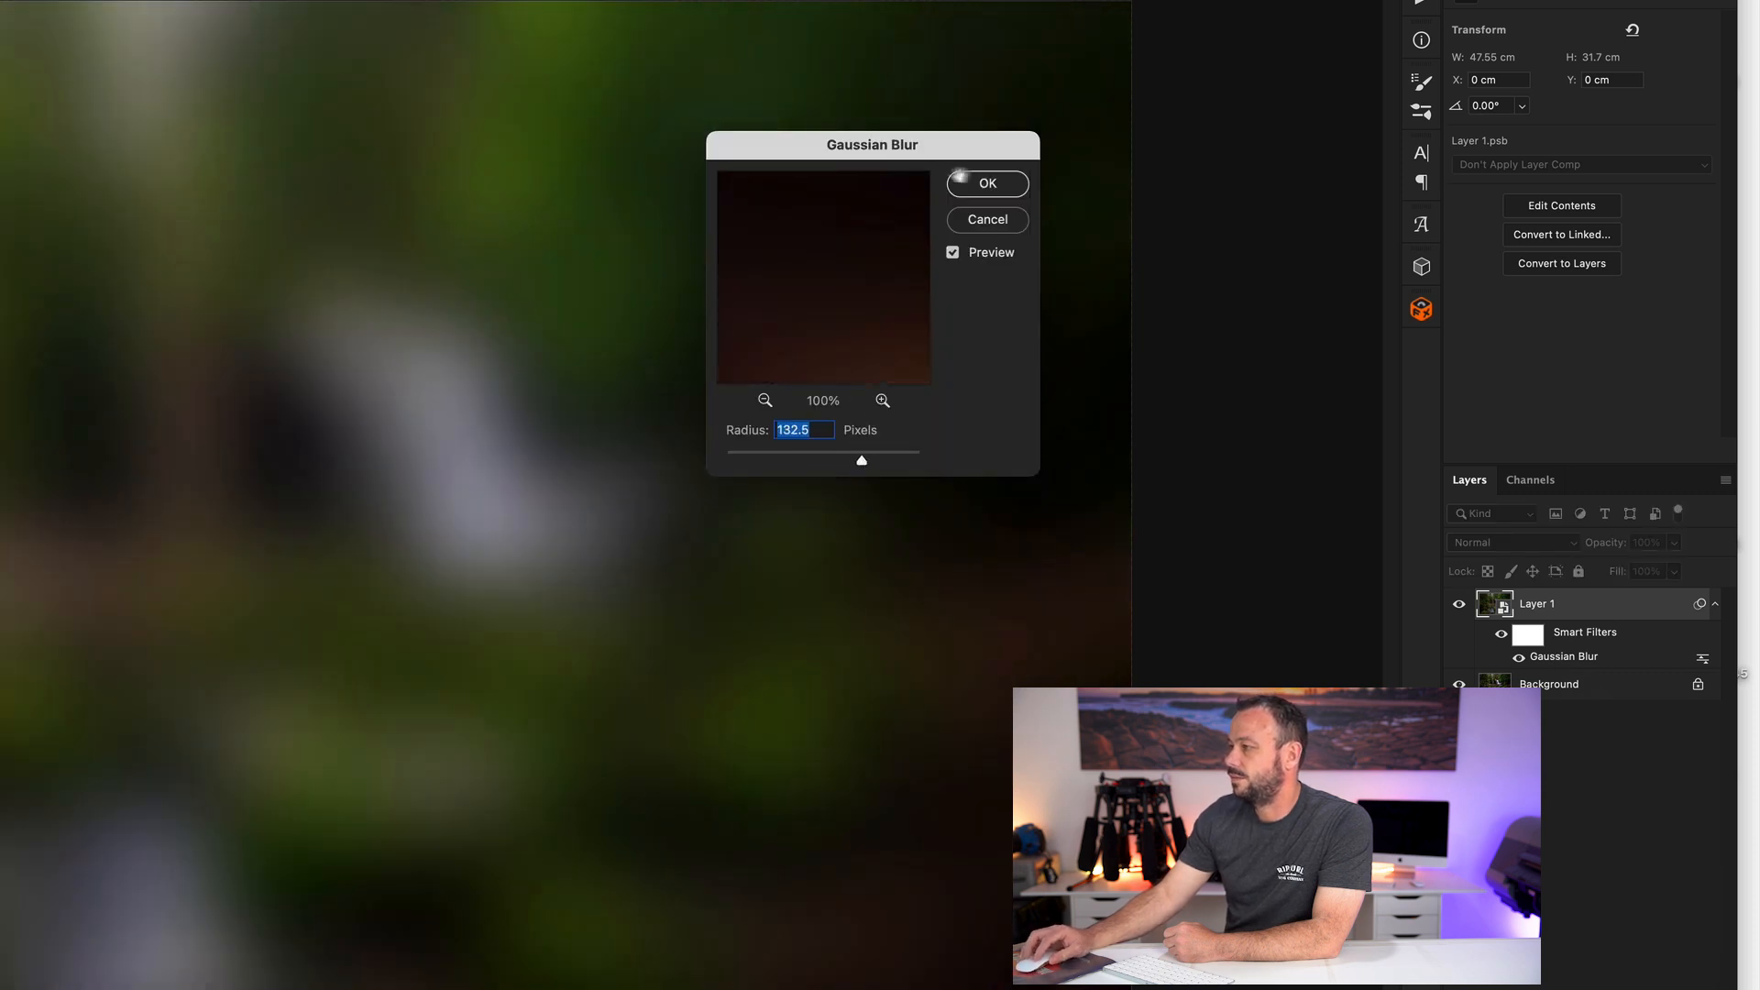
{"action": "left_click", "coordinate": [985, 184]}
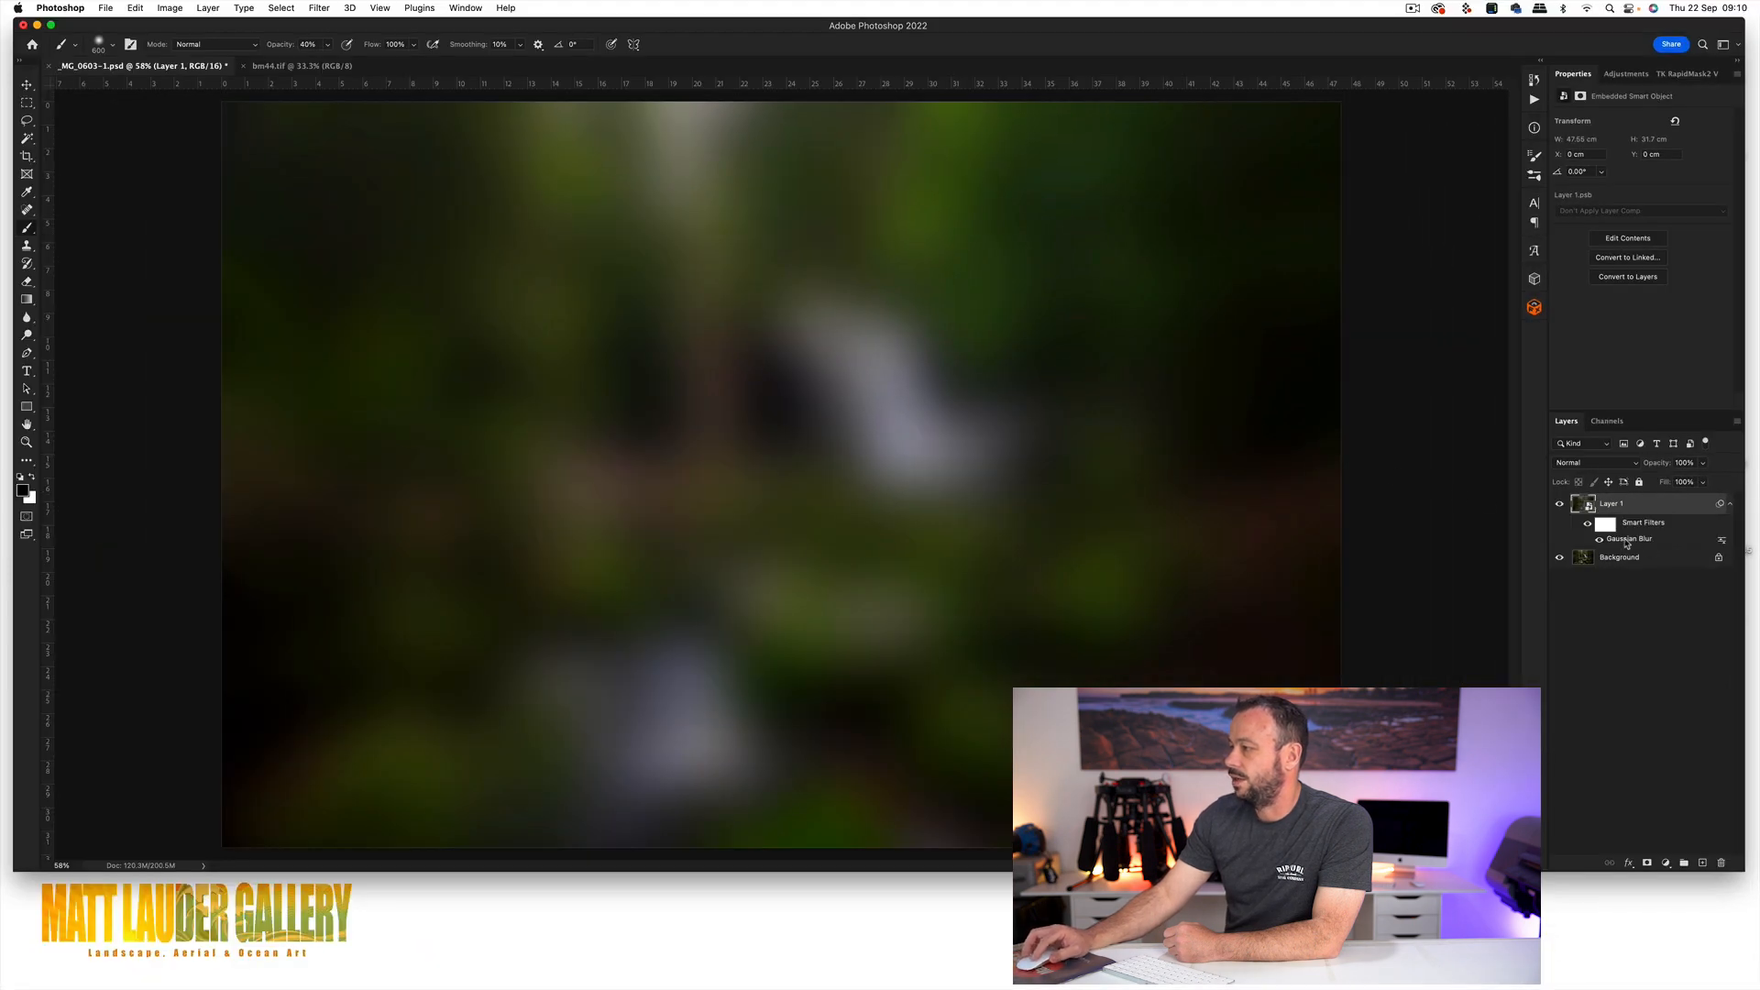
Set the Gaussian Blur smart filter's radius to 26.1 pixels and lower Layer 1's opacity to 28%.
{"action": "double_click", "coordinate": [1627, 540]}
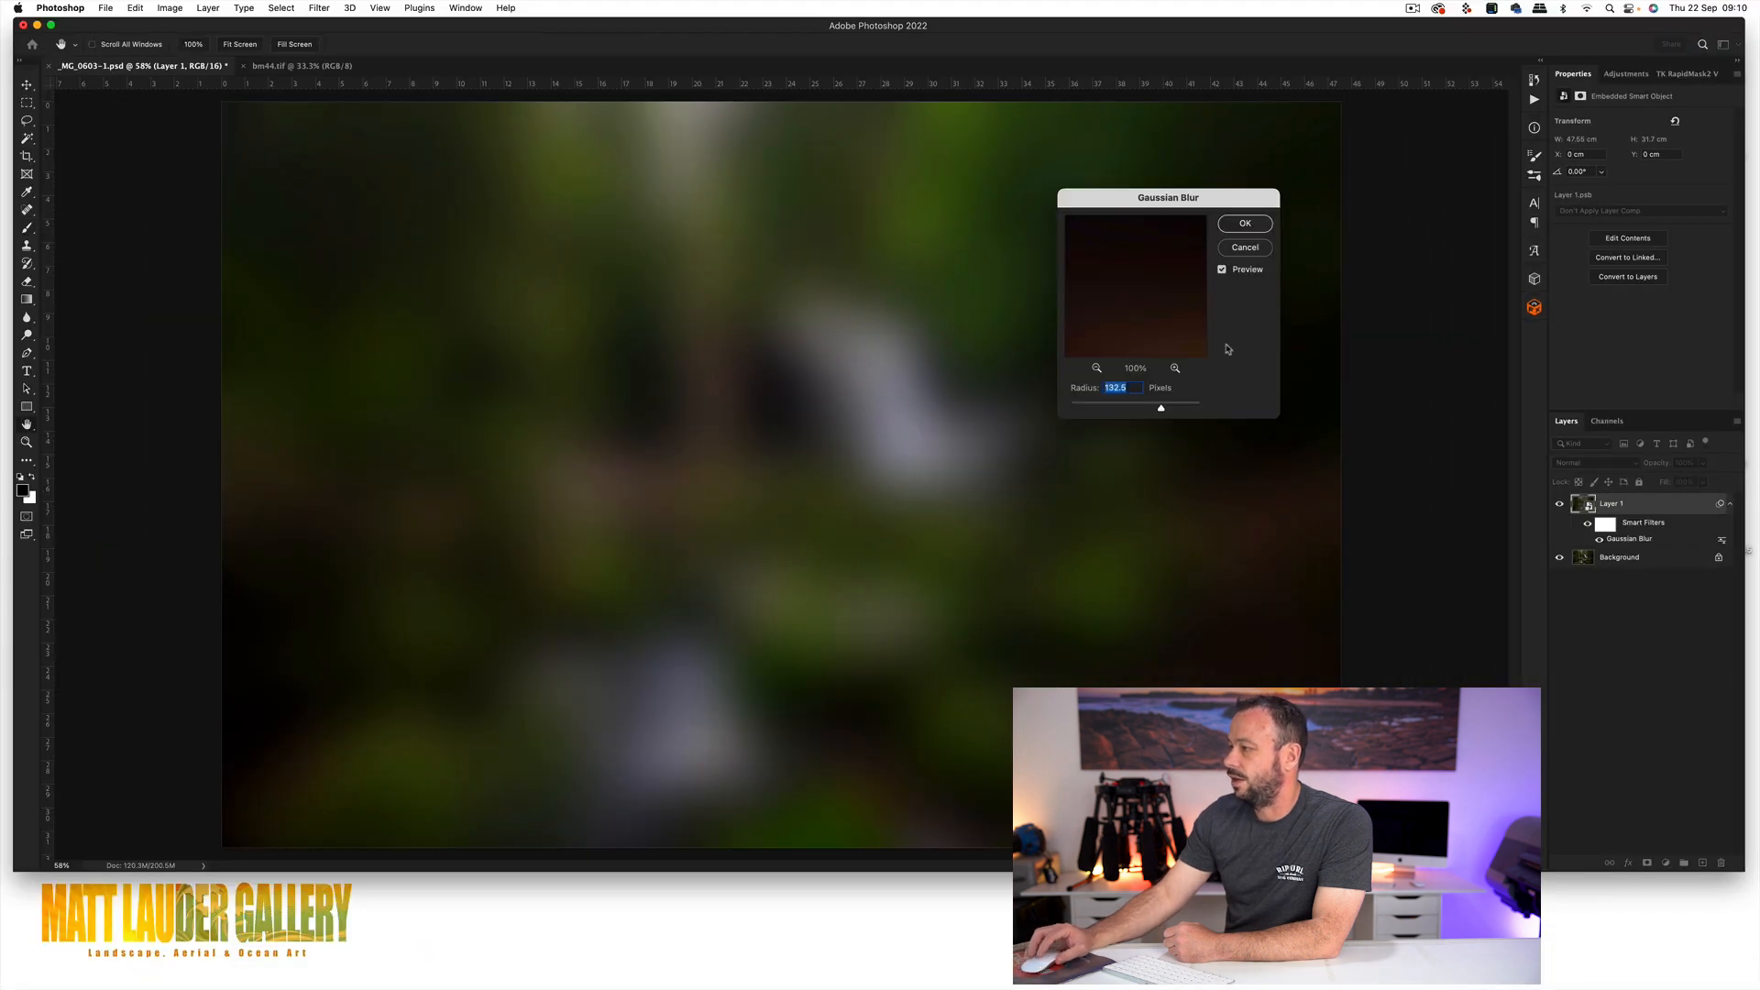
{"action": "left_click_drag", "start_coordinate": [1129, 411], "coordinate": [1129, 411]}
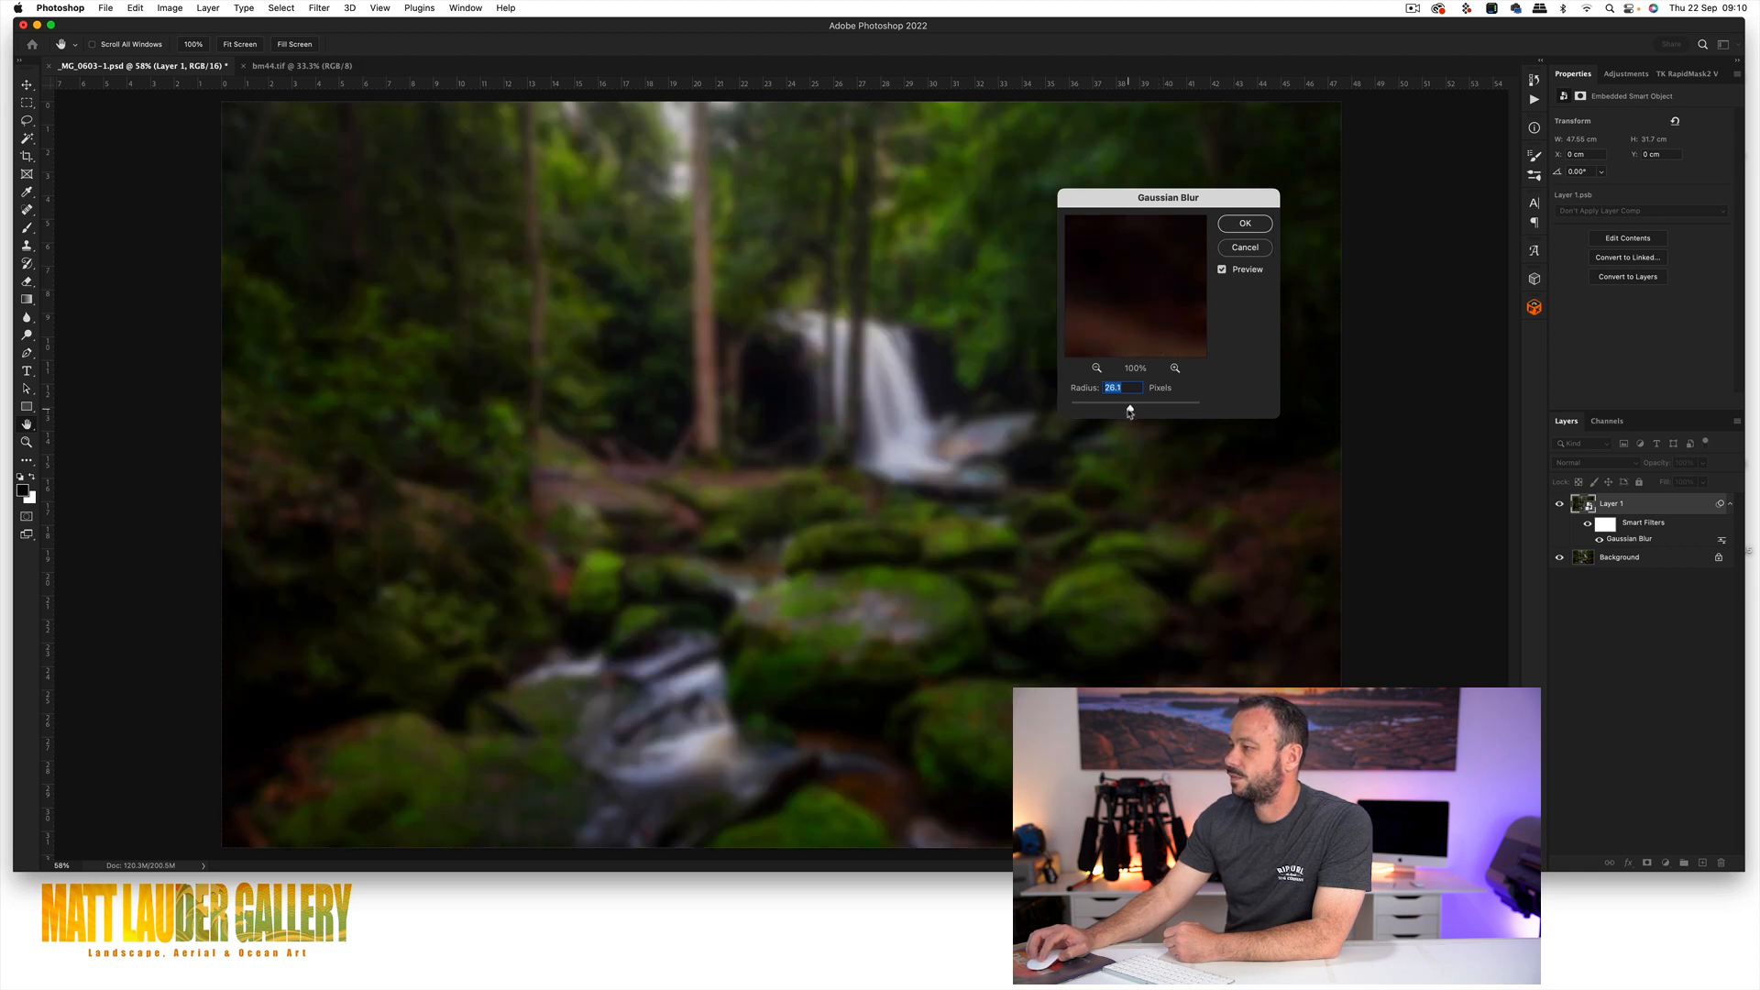
{"action": "left_click", "coordinate": [1238, 222]}
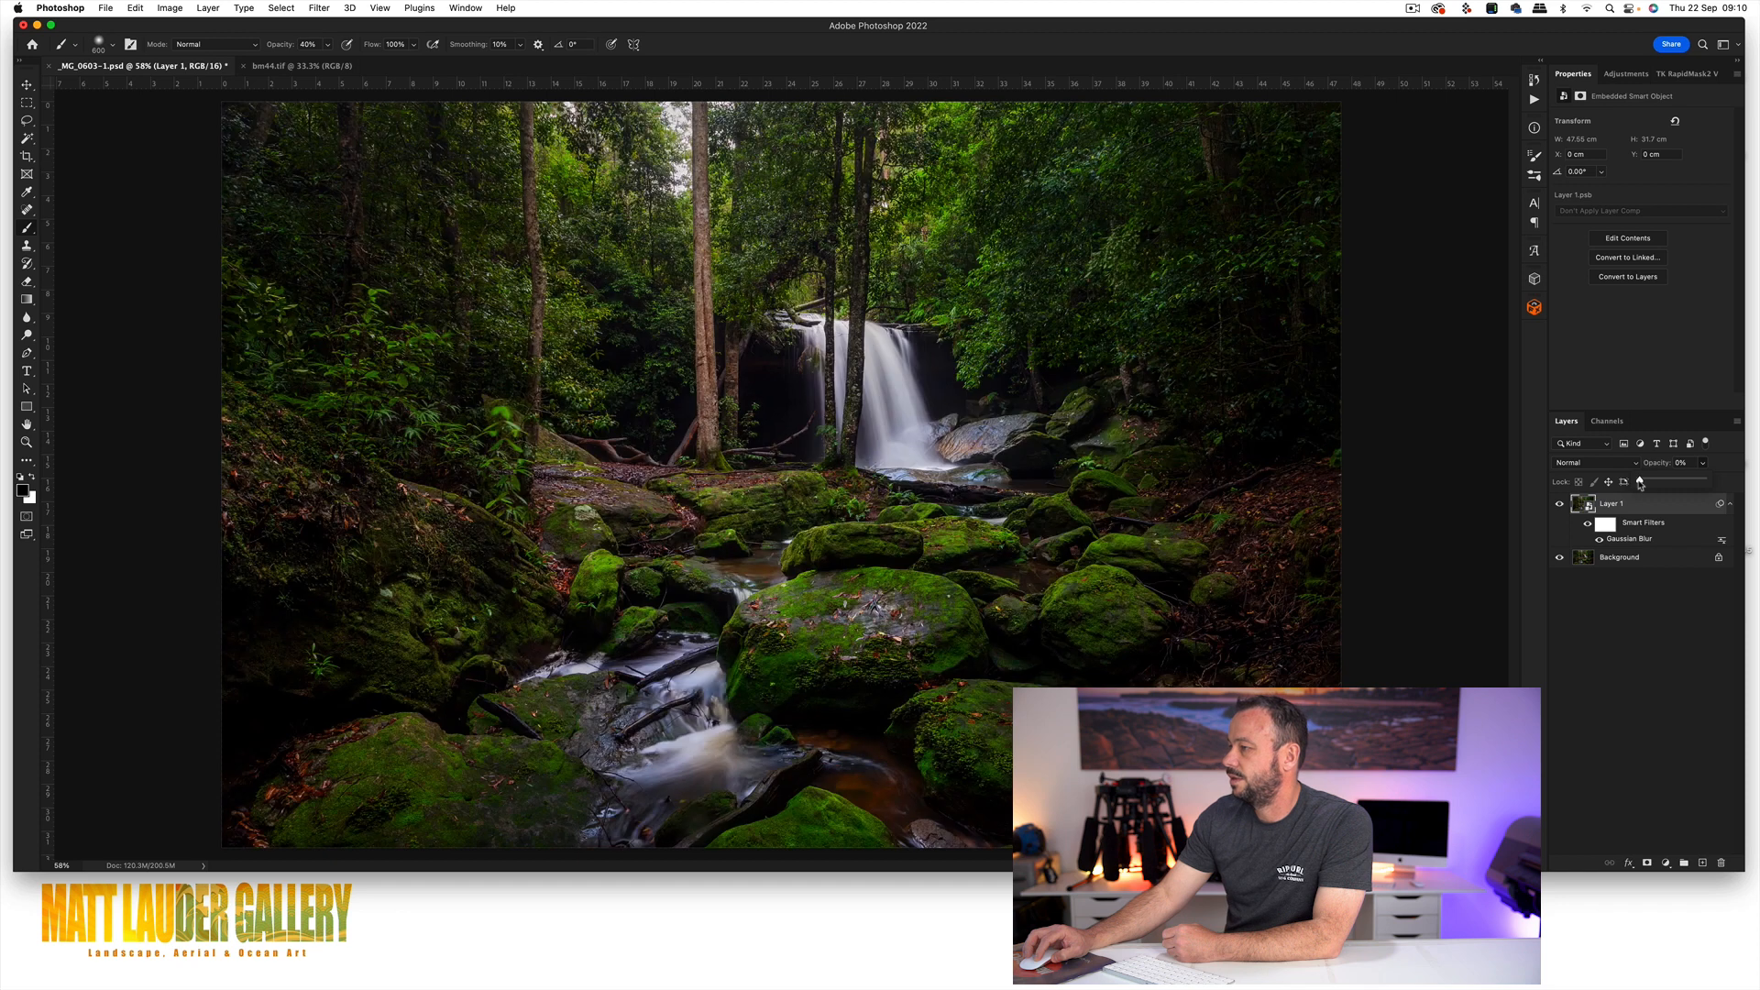
{"action": "left_click_drag", "start_coordinate": [1655, 485], "coordinate": [1657, 485]}
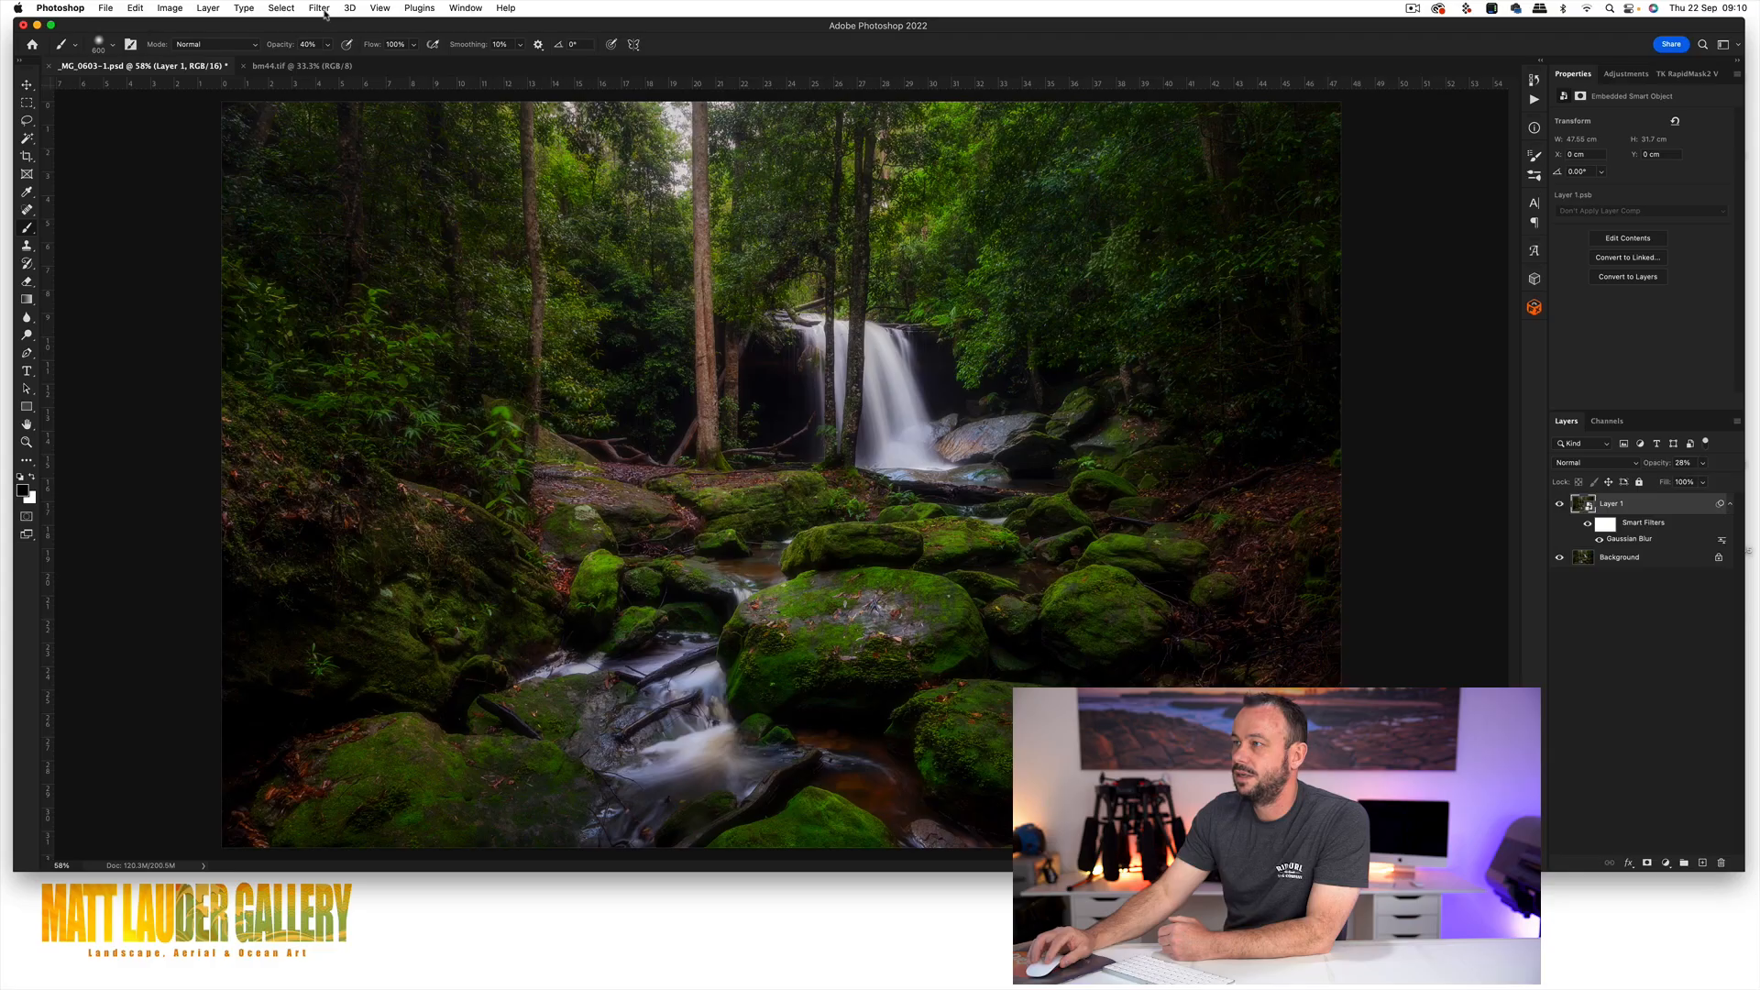
Apply a Camera Raw Filter to Layer 1 with Temperature +8, Exposure +0.35, Contrast +24 and Vibrance +23.
{"action": "left_click", "coordinate": [319, 7]}
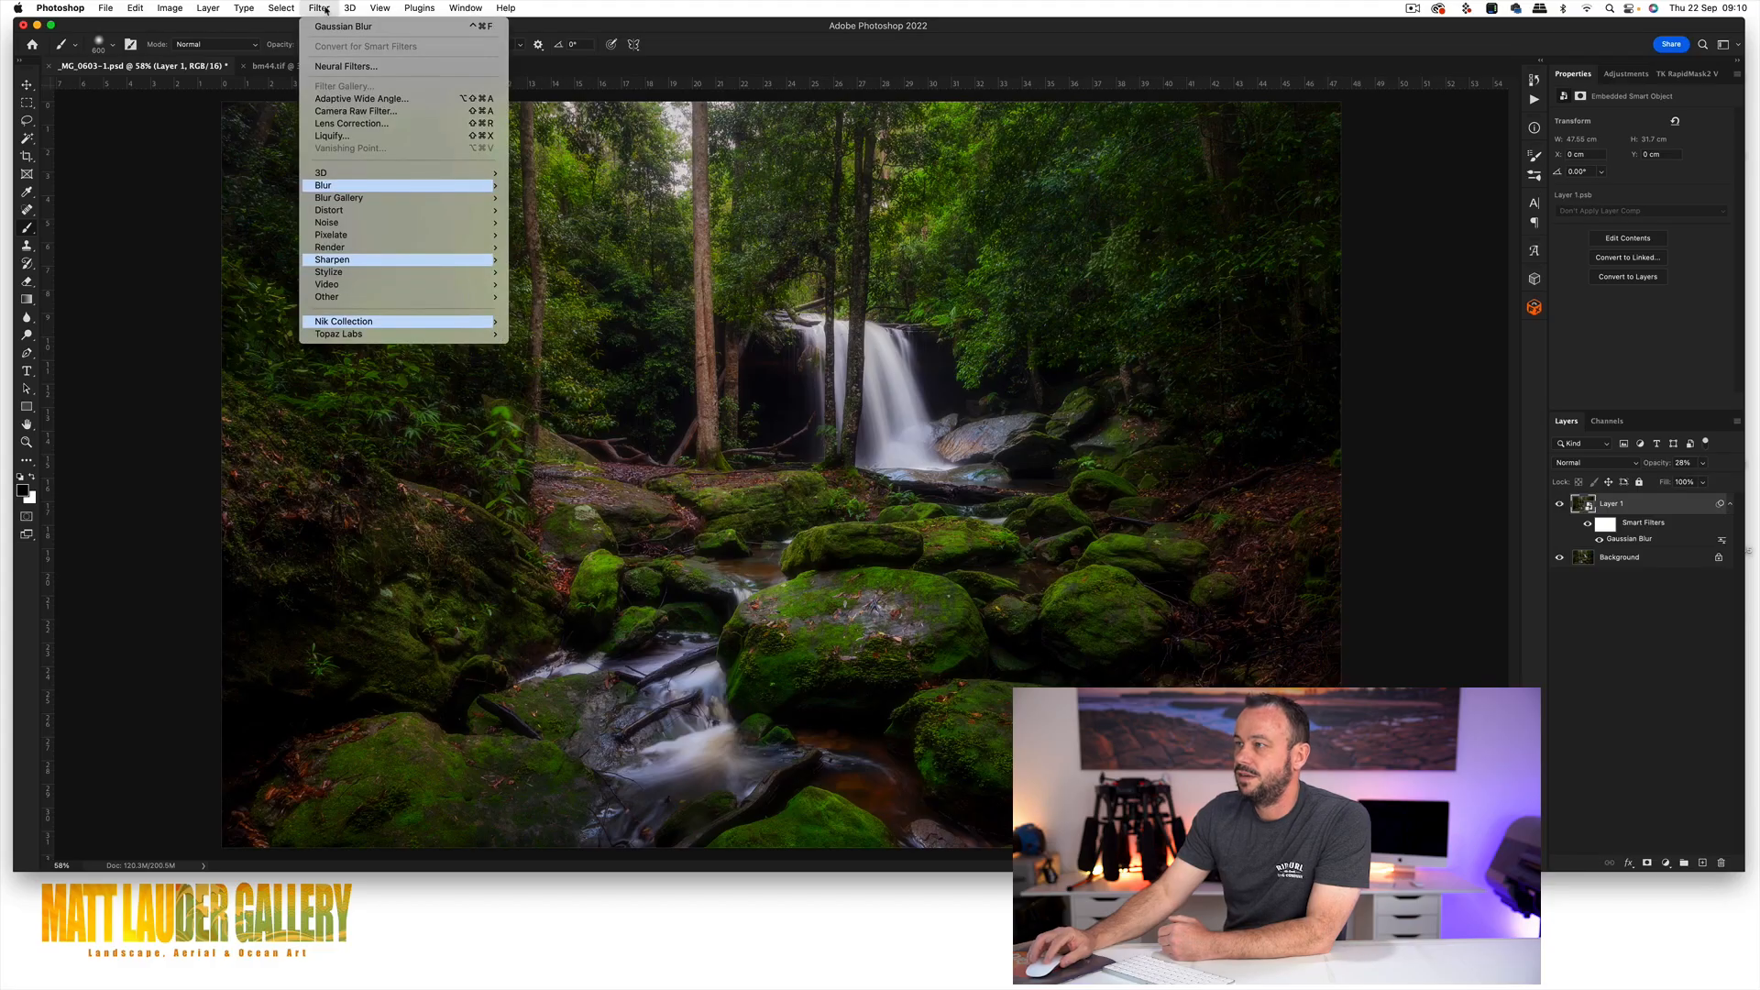
{"action": "left_click", "coordinate": [348, 111]}
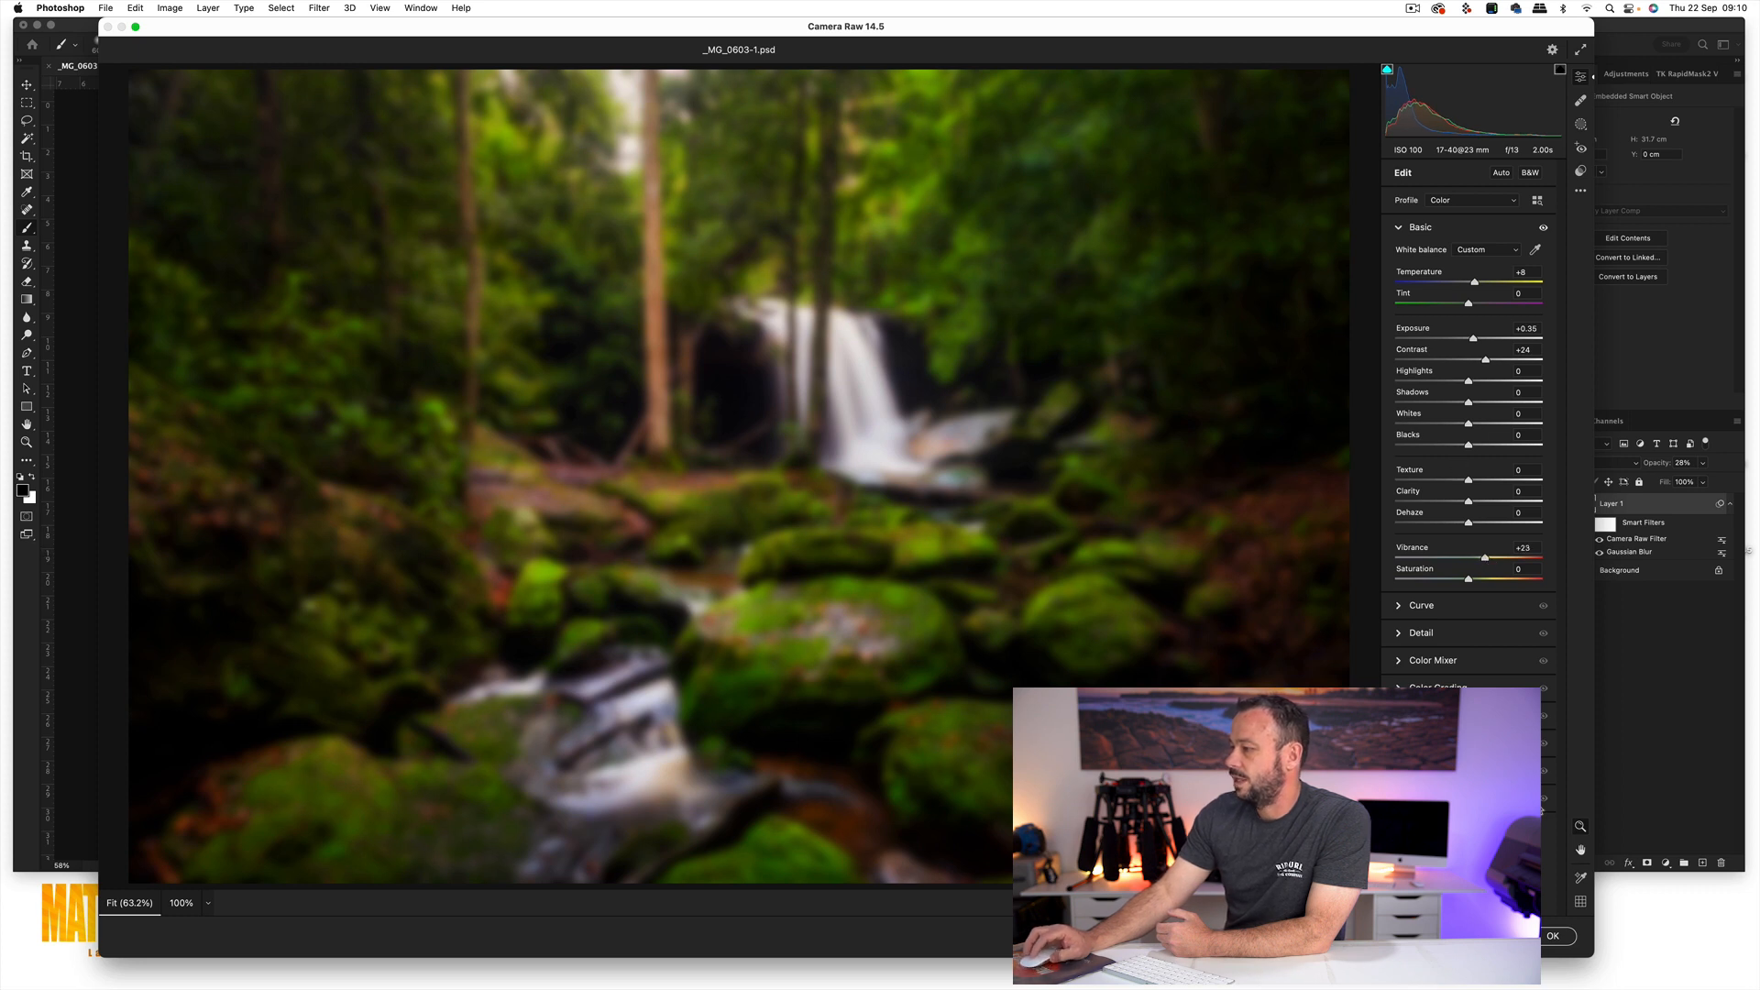
{"action": "left_click", "coordinate": [1553, 936]}
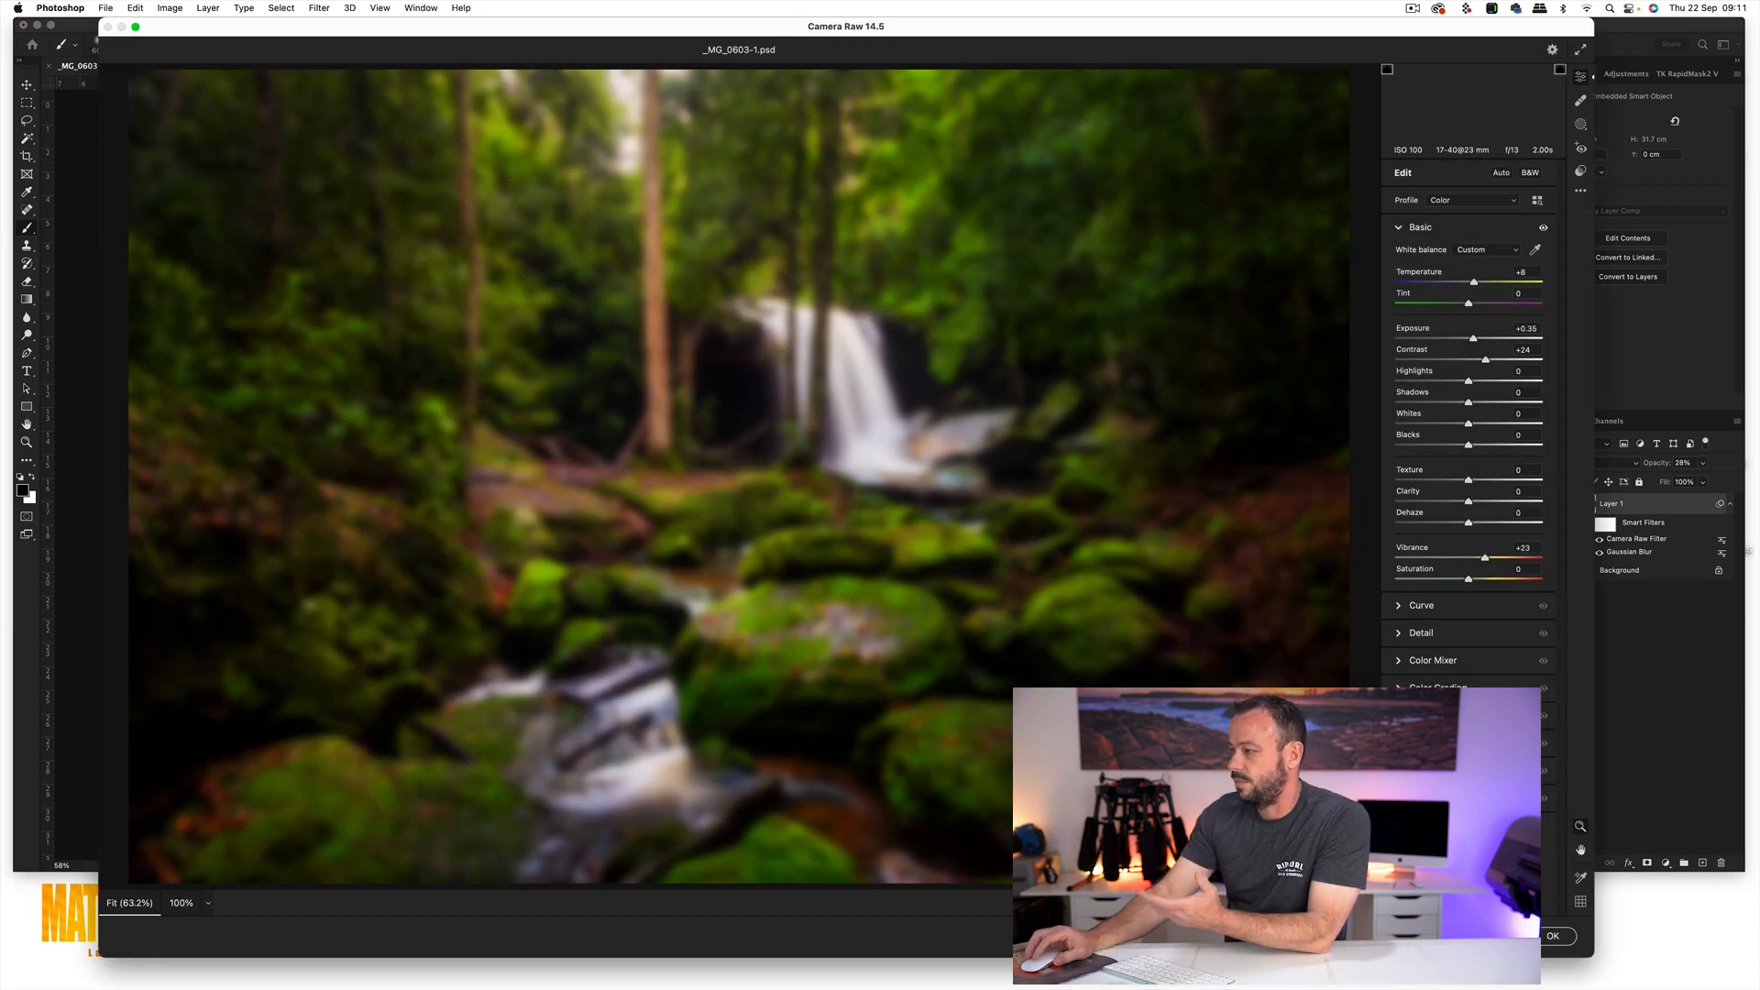
{"action": "left_click", "coordinate": [1549, 936]}
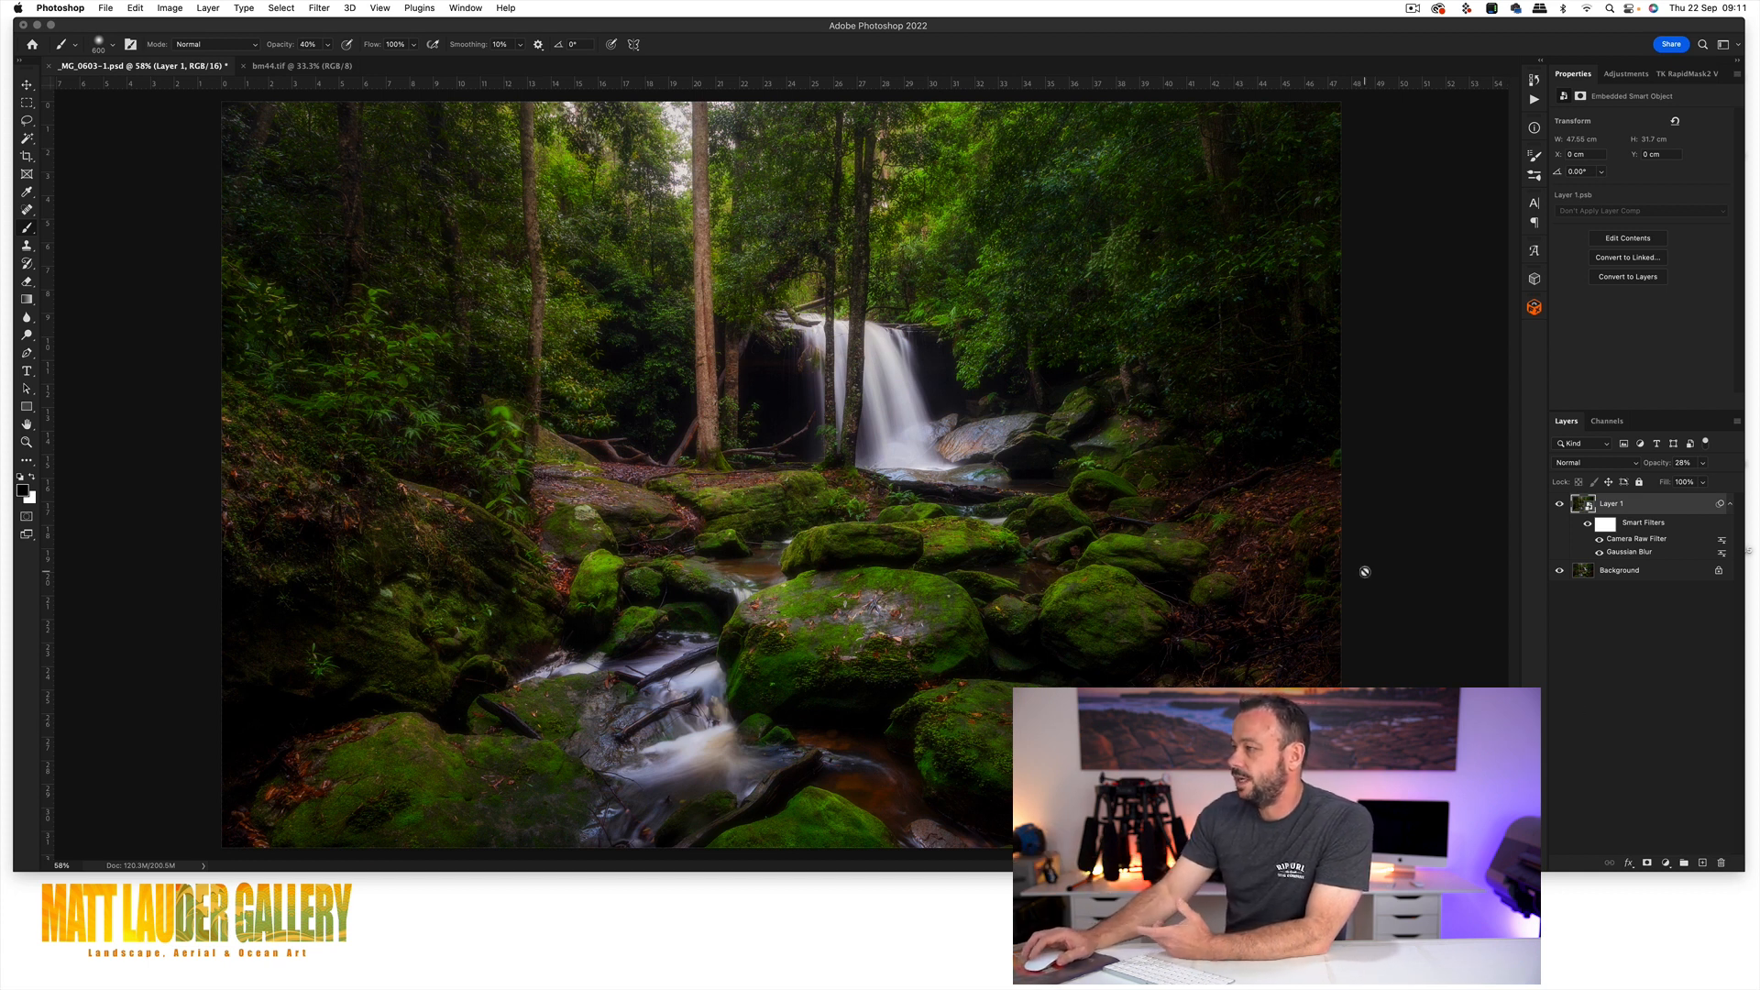
Load the RGB channel's luminosity as a selection with the Background active, mask Layer 1 with it, and compare Layer 1 on and off.
{"action": "left_click", "coordinate": [1598, 568]}
{"action": "left_click", "coordinate": [1607, 421]}
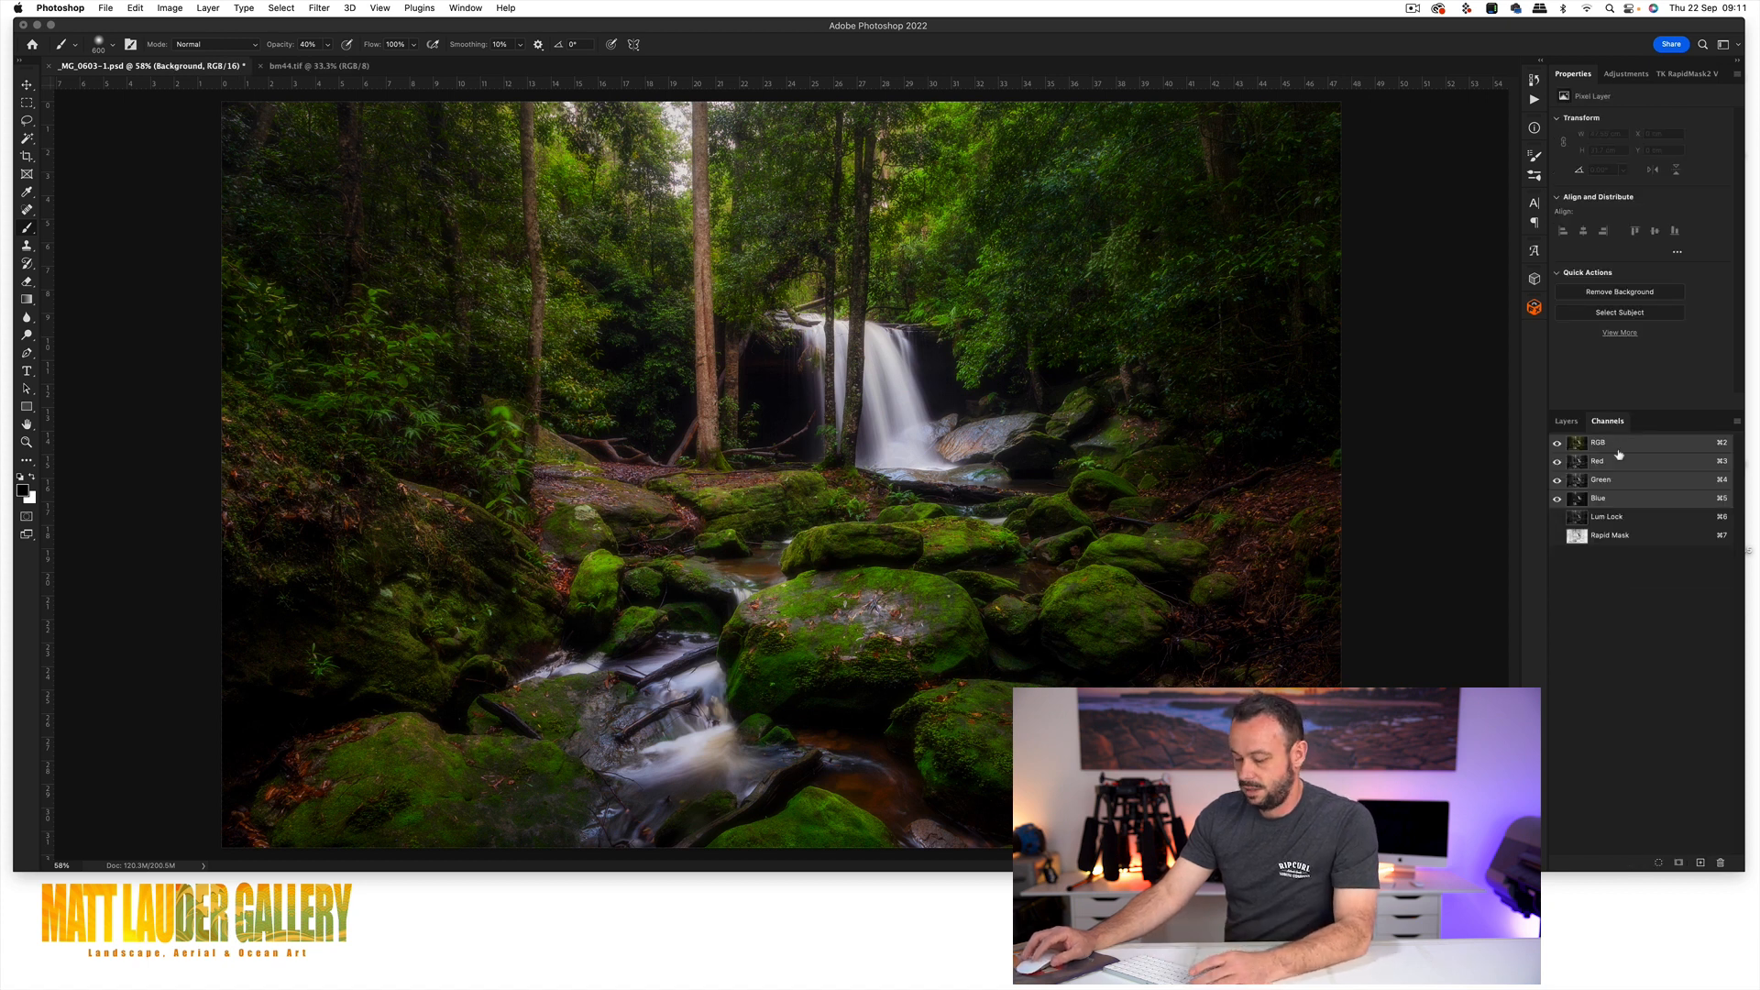
{"action": "left_click", "coordinate": [1578, 445], "text": "super"}
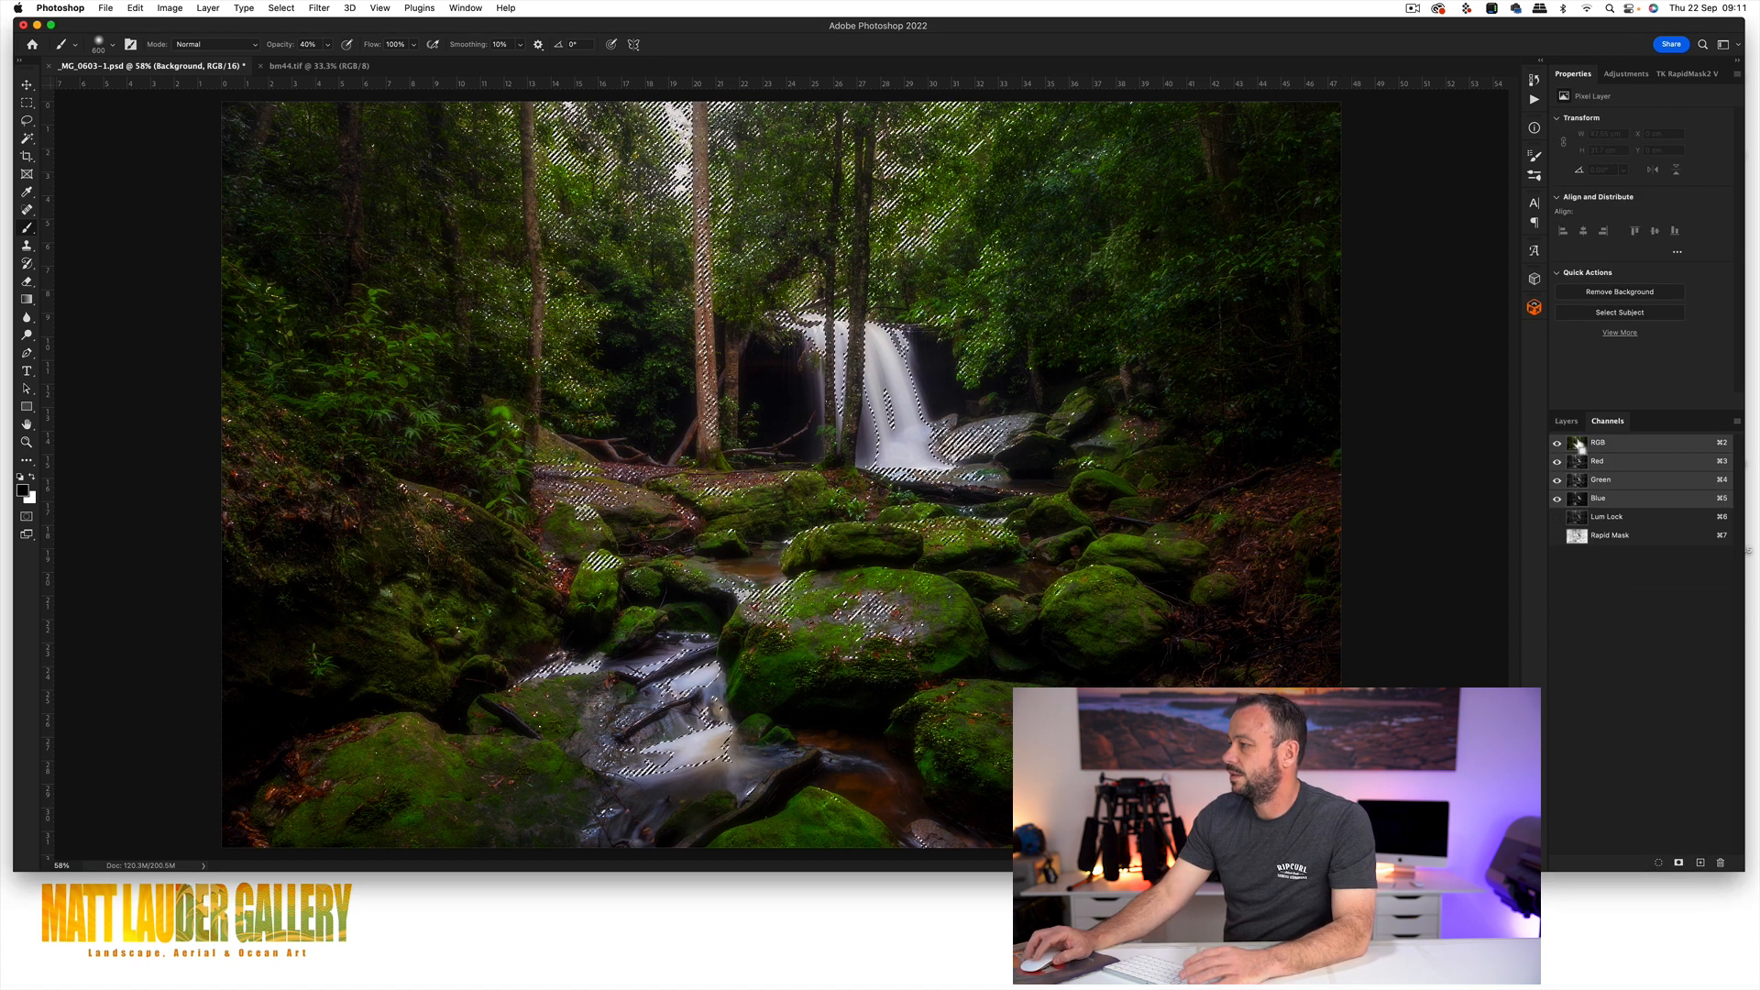
{"action": "left_click", "coordinate": [1566, 422]}
{"action": "left_click", "coordinate": [1617, 505]}
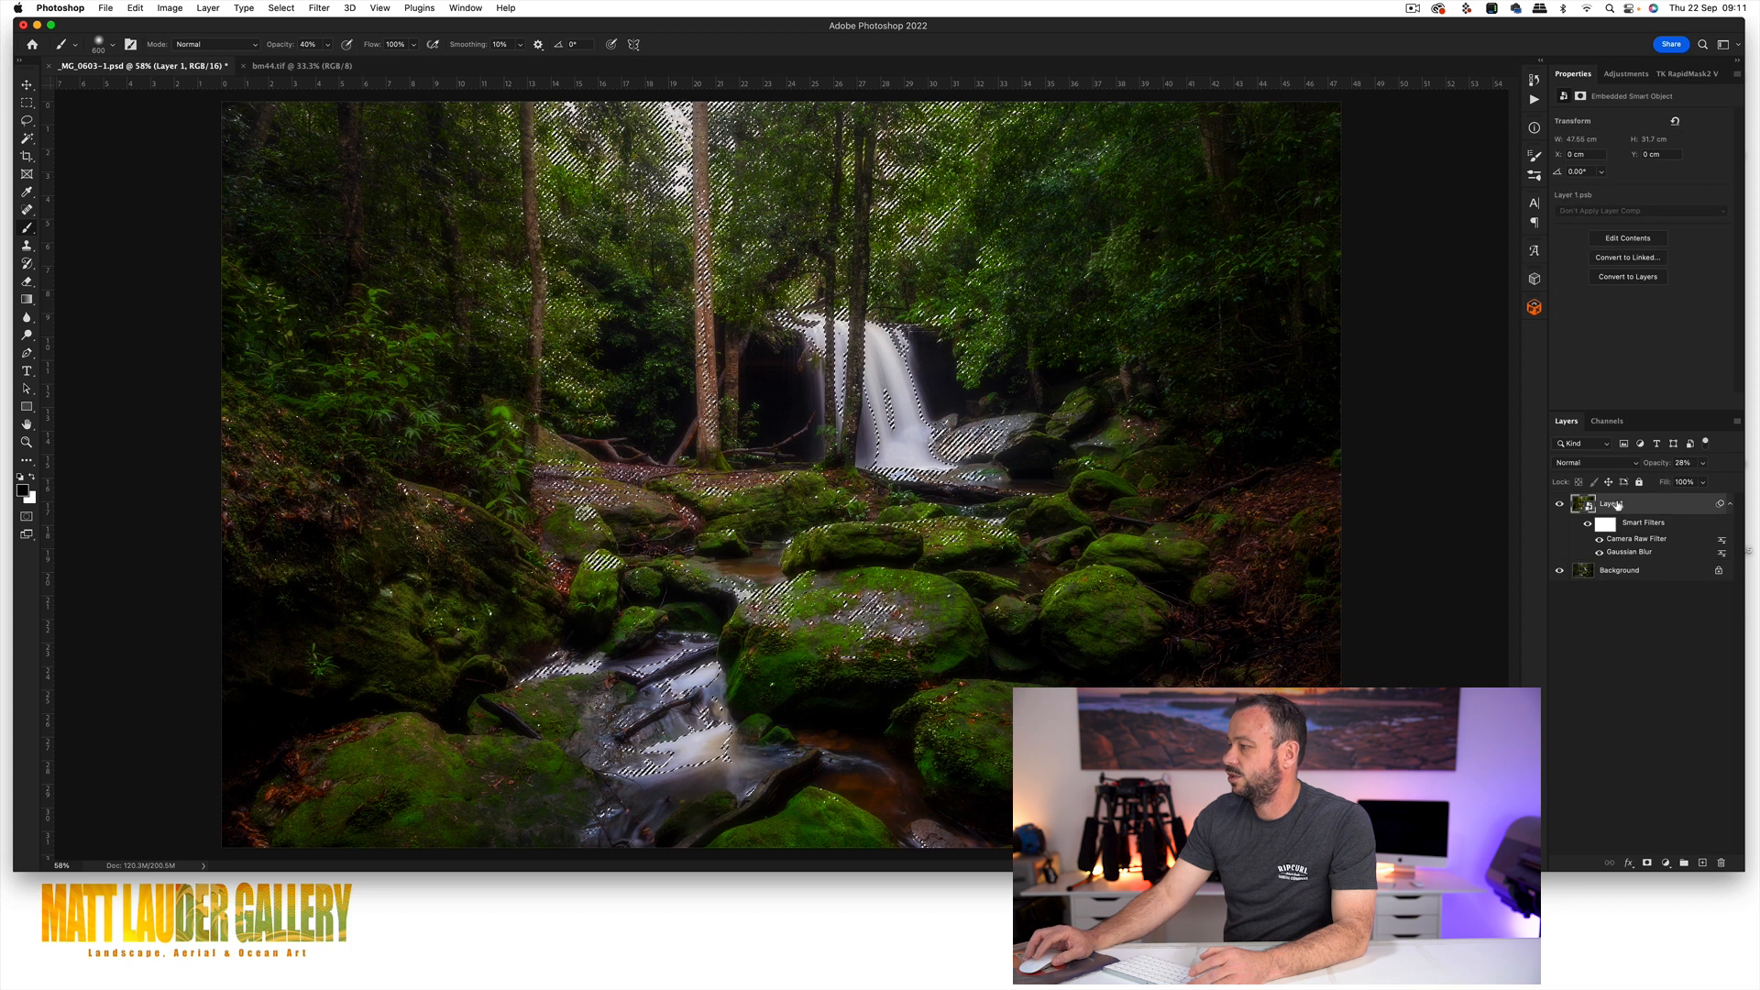
{"action": "left_click", "coordinate": [1647, 864]}
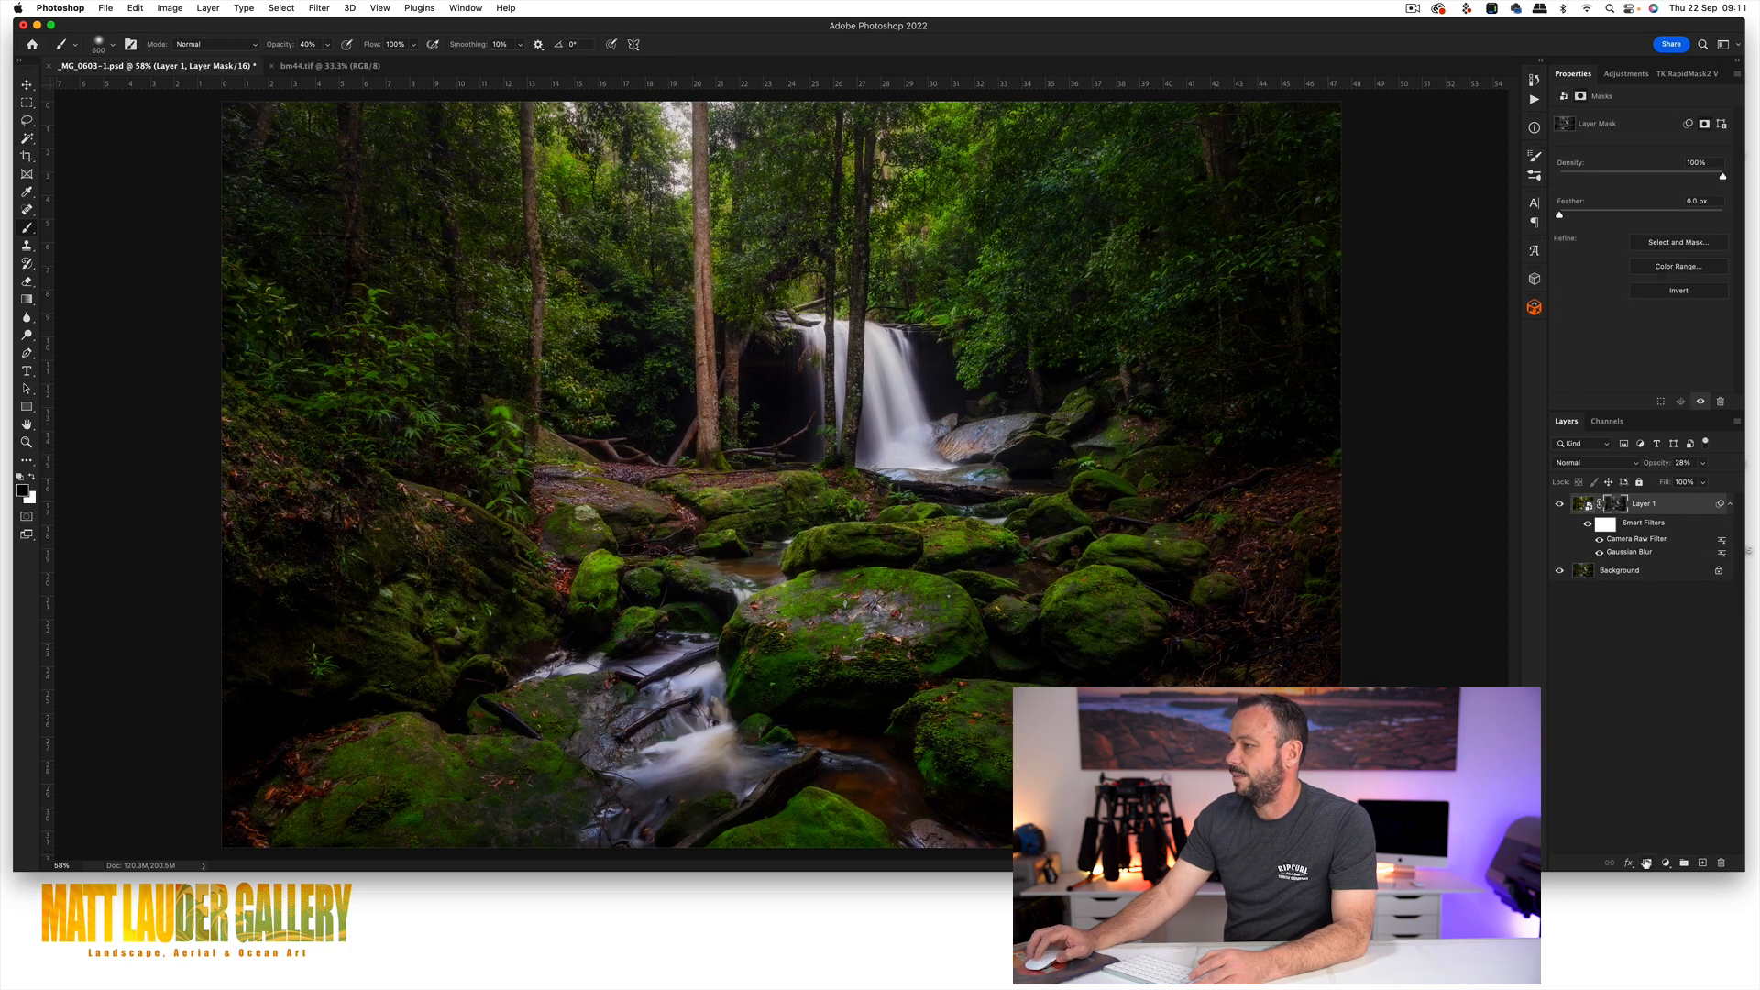
{"action": "left_click", "coordinate": [1560, 505]}
{"action": "left_click", "coordinate": [1560, 505]}
{"action": "left_click", "coordinate": [1561, 505]}
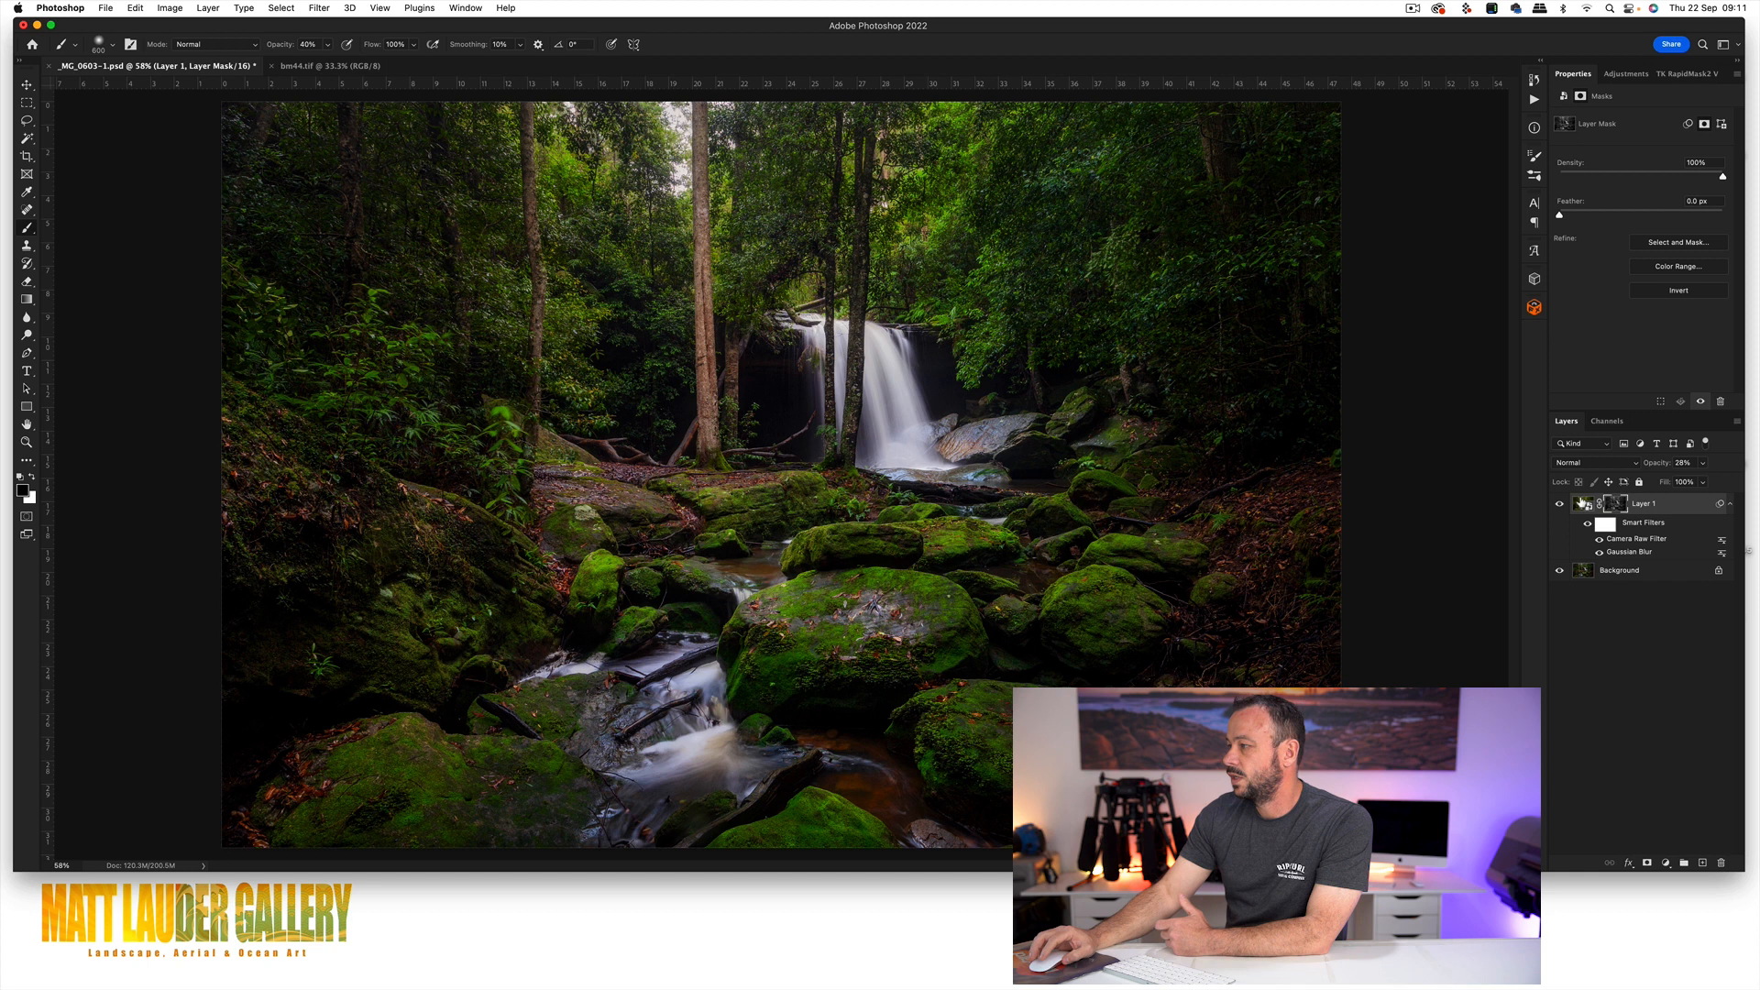
Switch to the bm44.tif document, duplicate its Background layer and convert the duplicate to a Smart Object.
{"action": "left_click", "coordinate": [340, 68]}
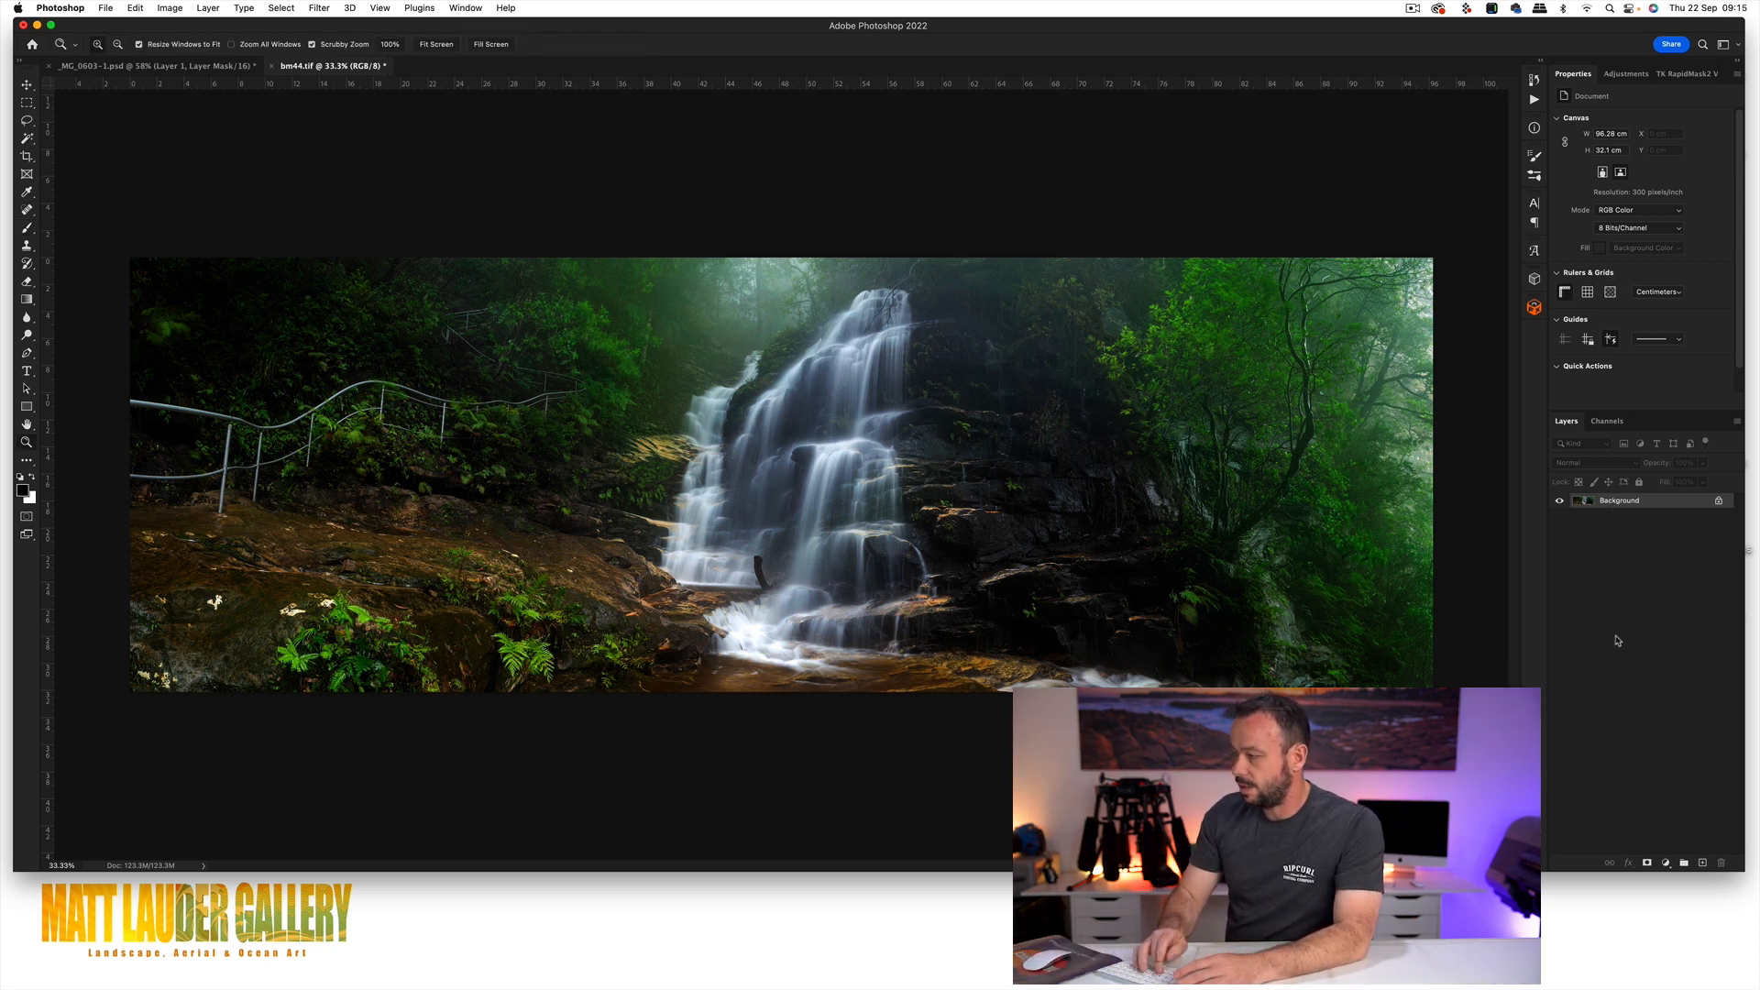
{"action": "key", "text": "super+j"}
{"action": "right_click", "coordinate": [1646, 506]}
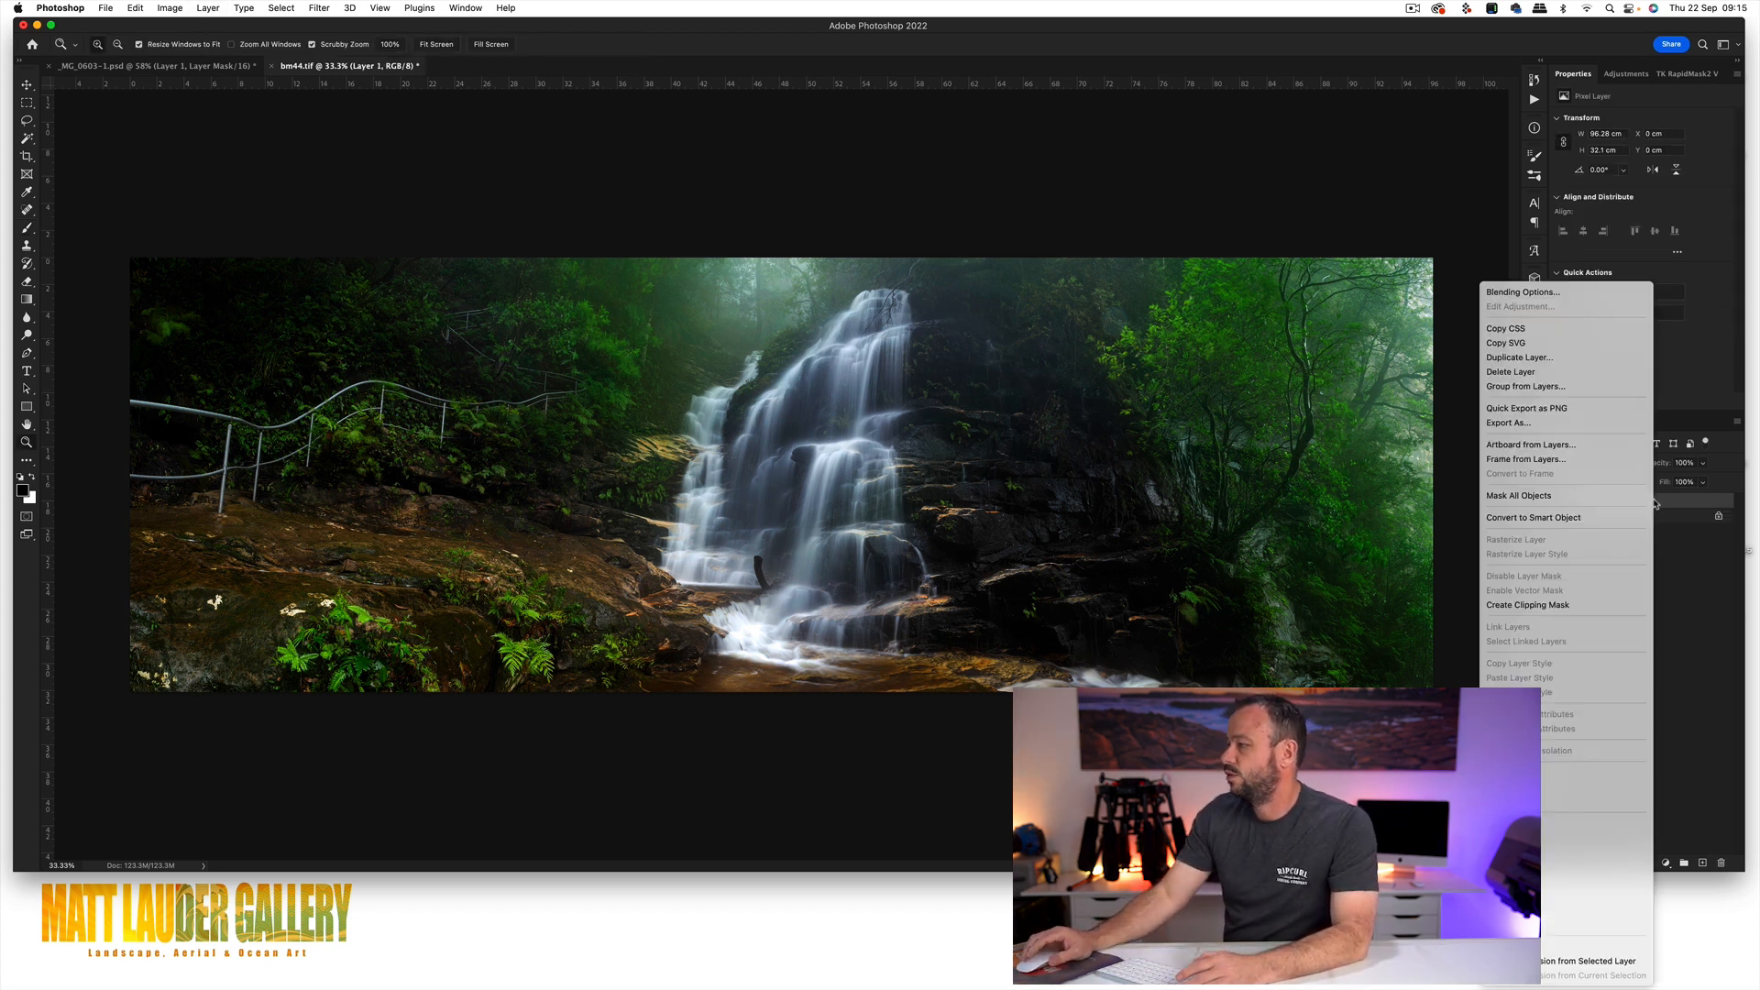
{"action": "left_click", "coordinate": [1539, 520]}
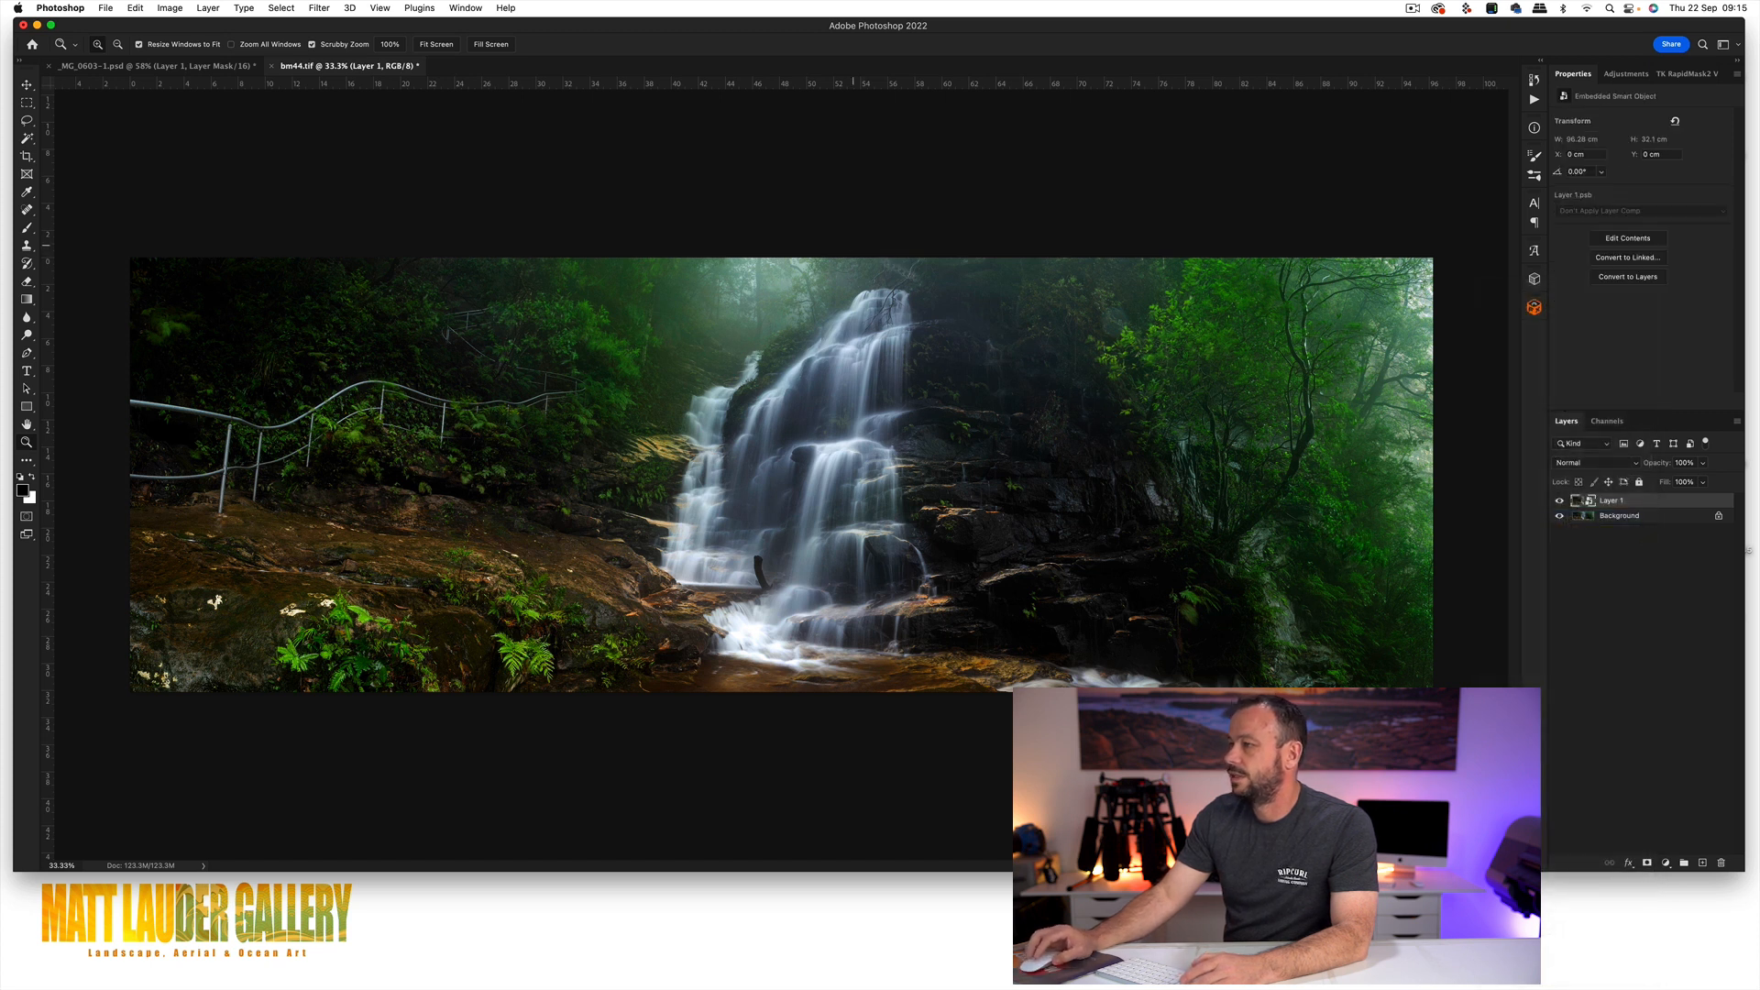
Apply Gaussian Blur to the Smart Object layer with a radius of 47.2 pixels.
{"action": "left_click", "coordinate": [319, 7]}
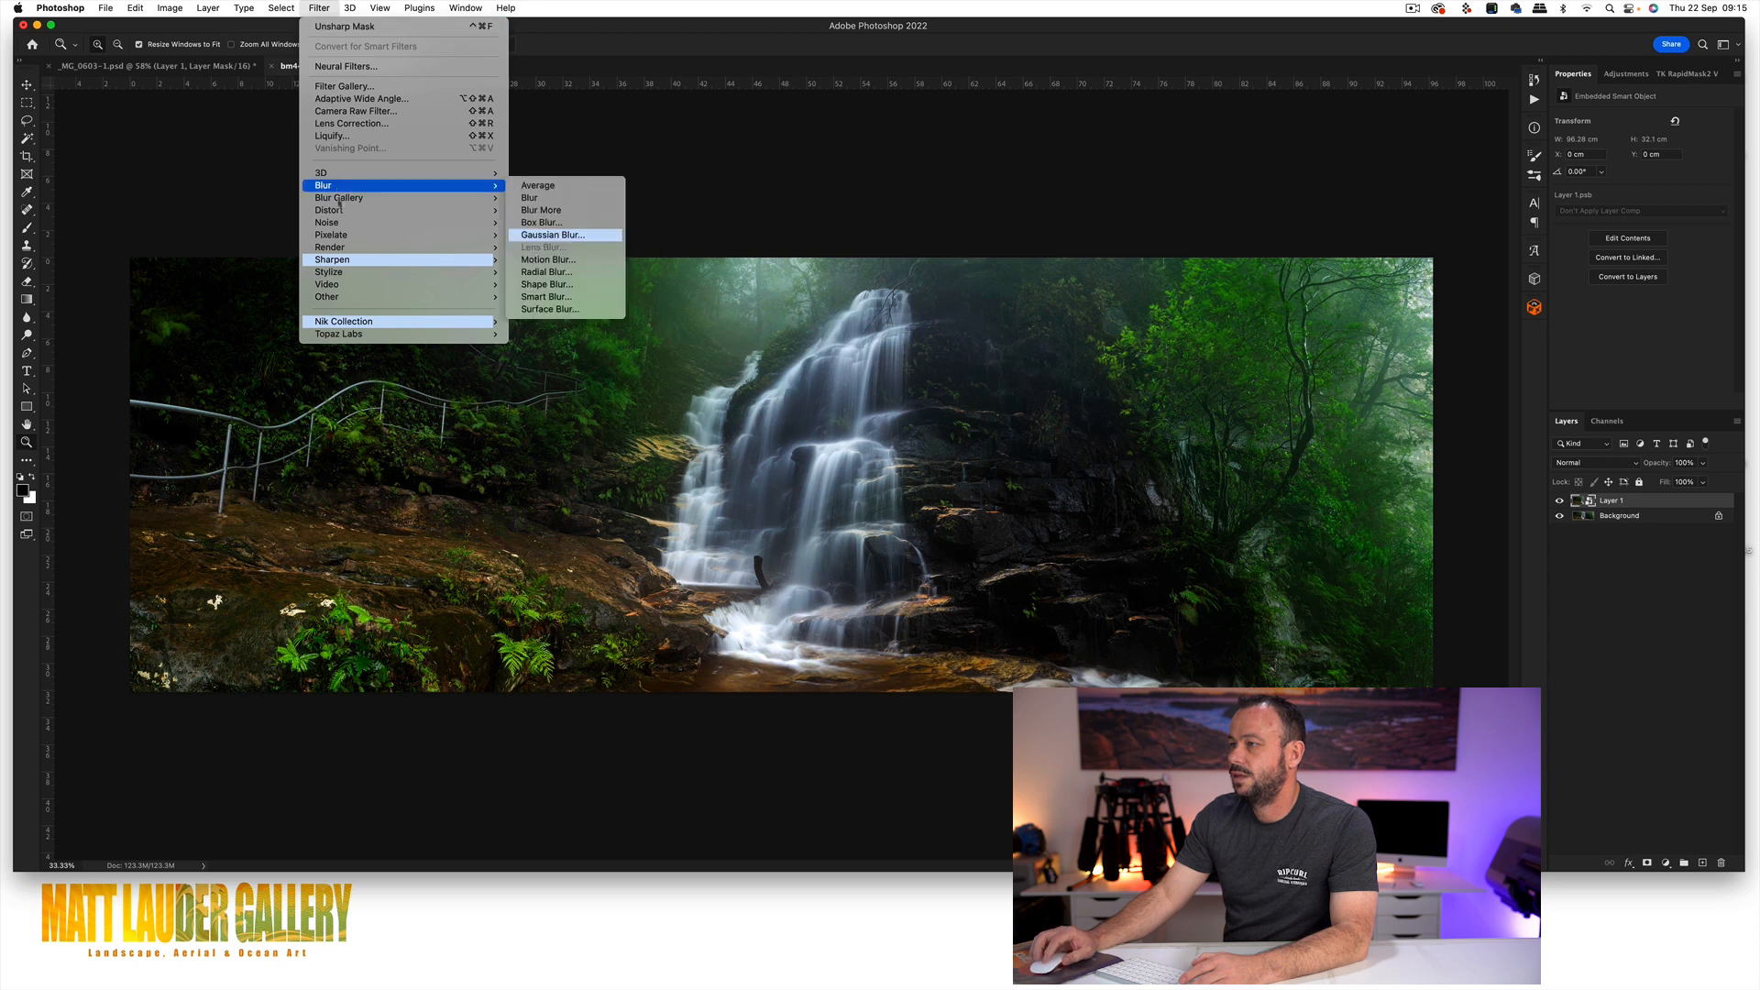
{"action": "left_click", "coordinate": [568, 235]}
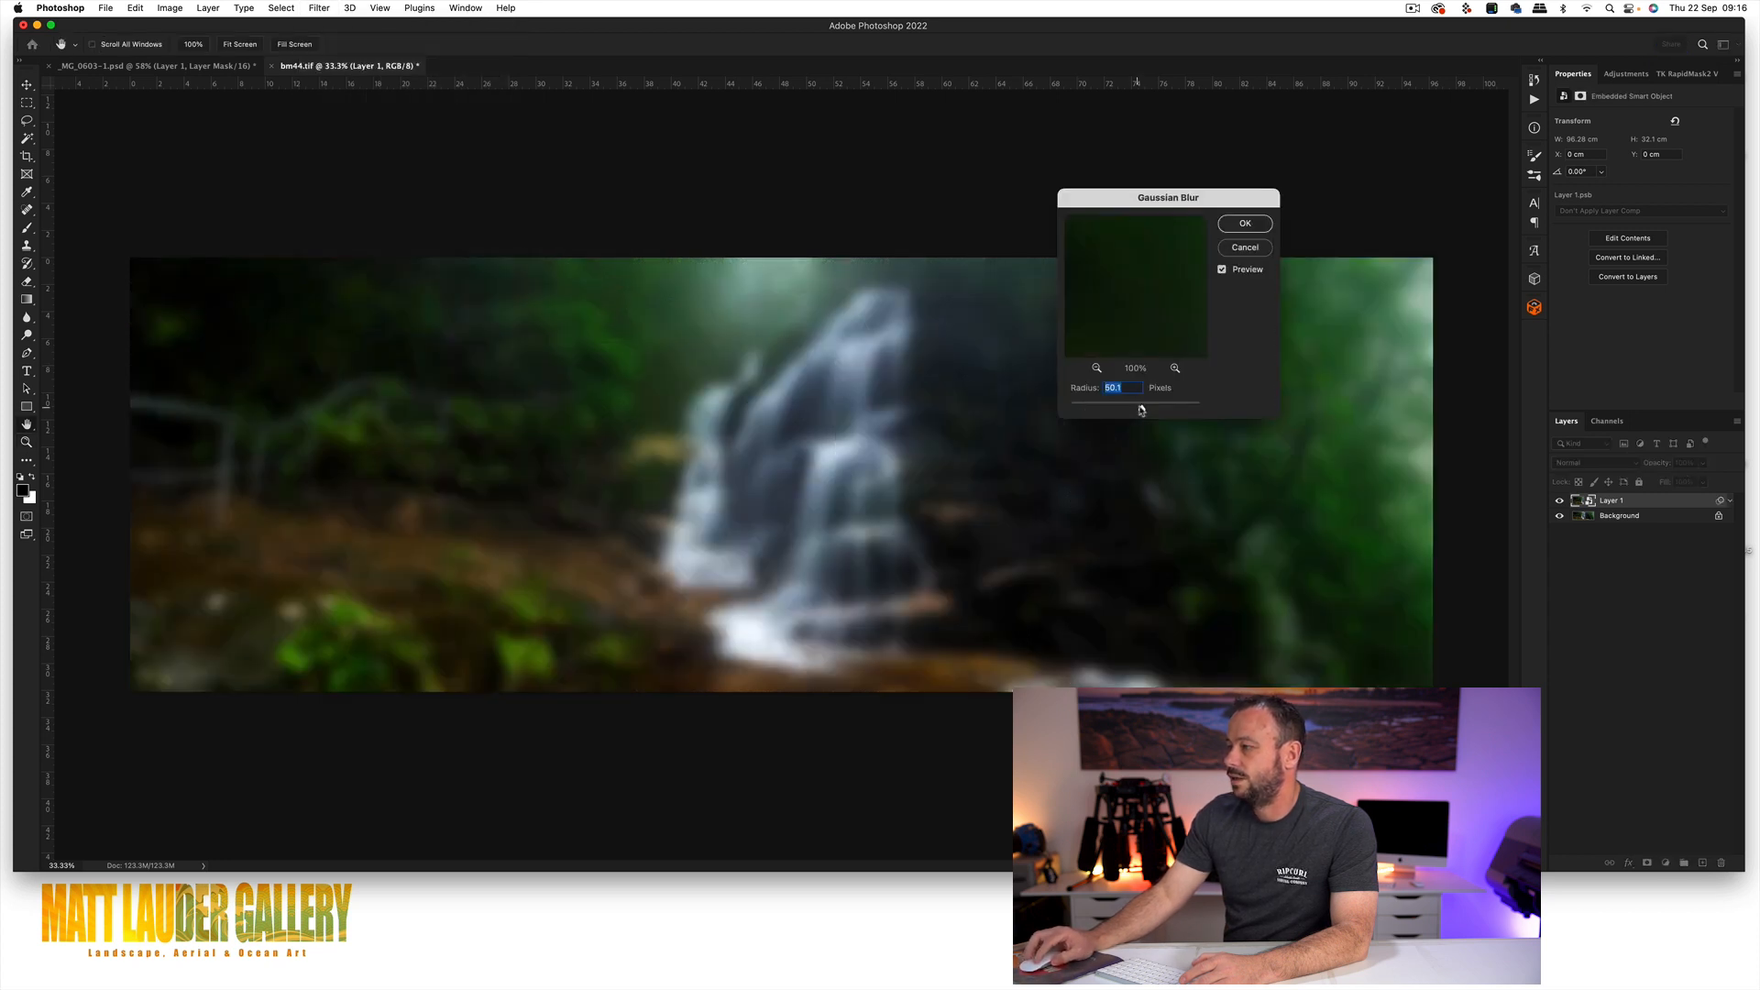
{"action": "left_click_drag", "start_coordinate": [1131, 411], "coordinate": [1140, 410]}
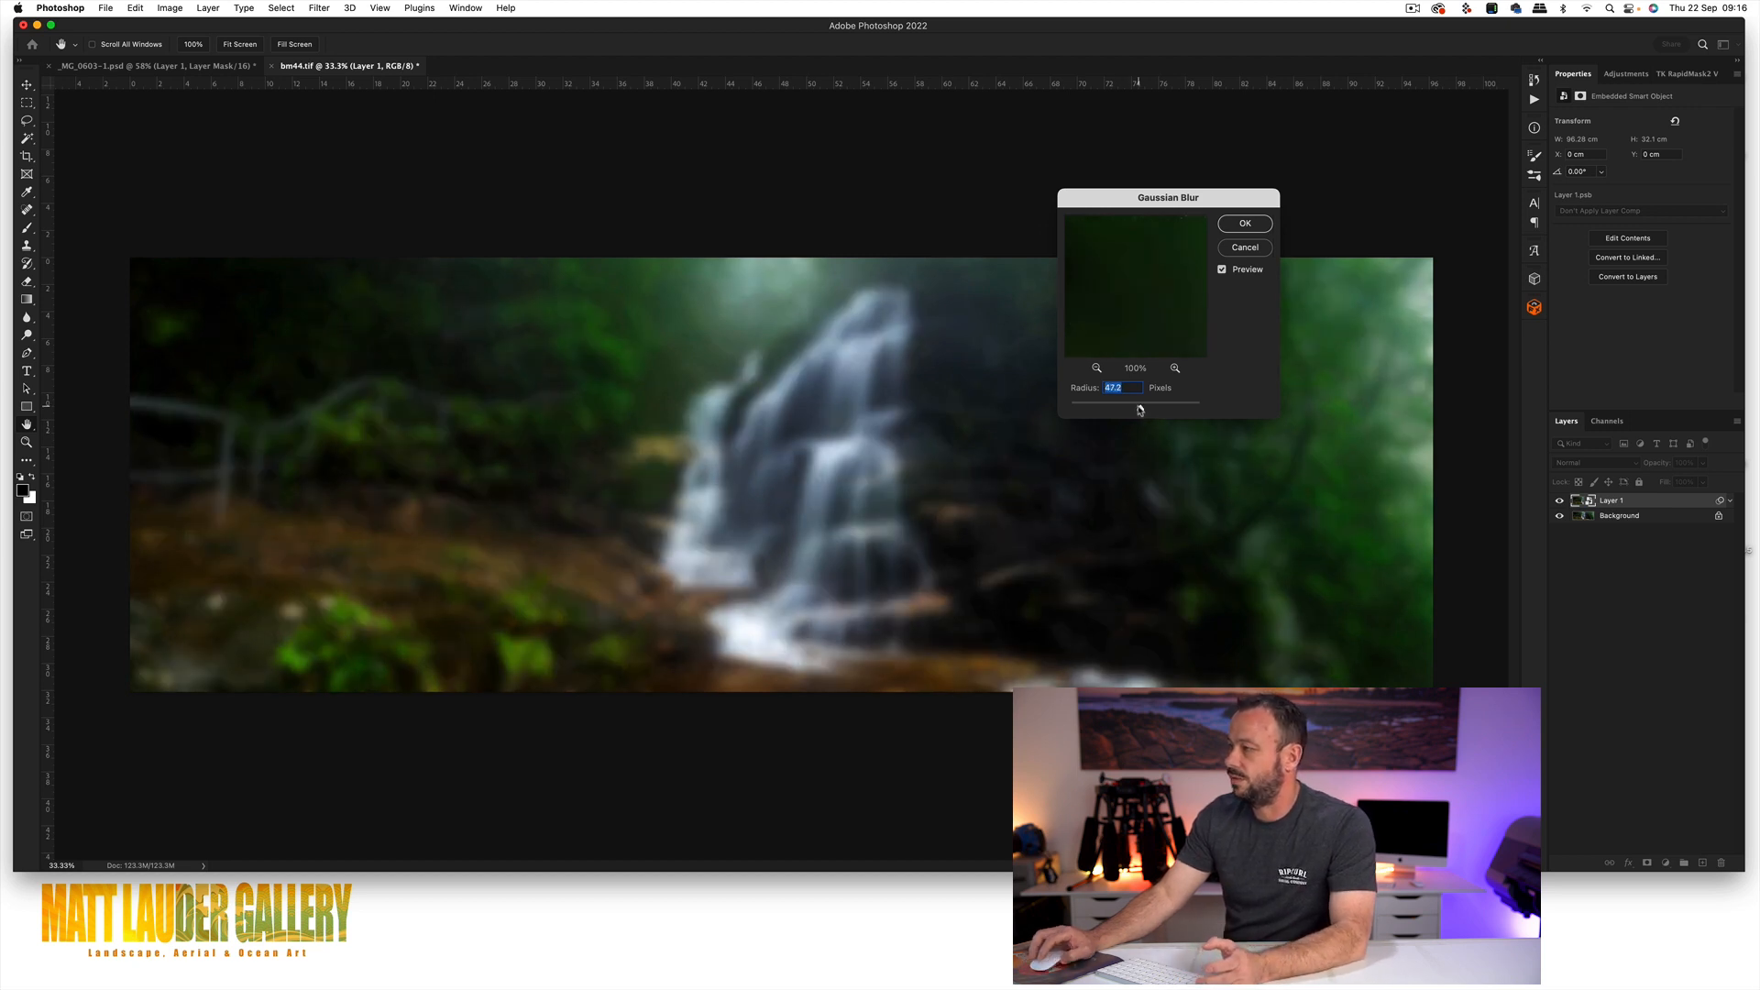
{"action": "left_click", "coordinate": [1247, 223]}
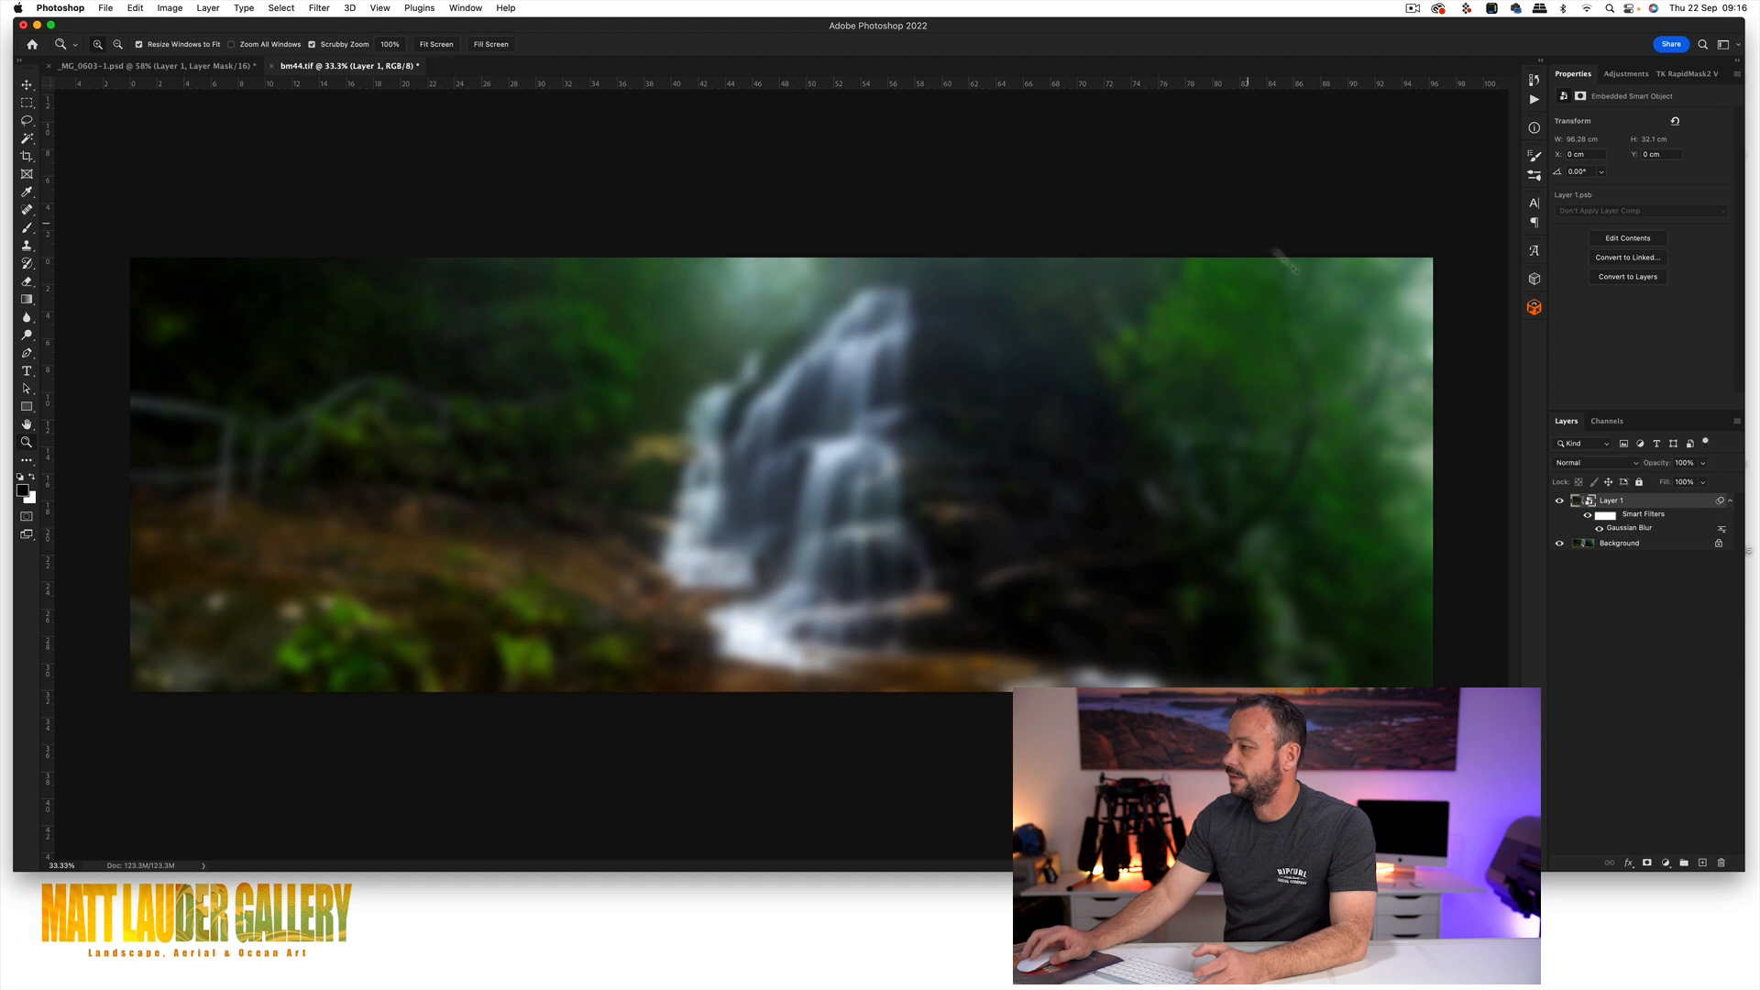
Apply a Camera Raw Filter to Layer 1 with Temperature +8, Exposure +0.20, Contrast +17 and Vibrance +21, and lower the layer's opacity to 27%.
{"action": "left_click", "coordinate": [319, 8]}
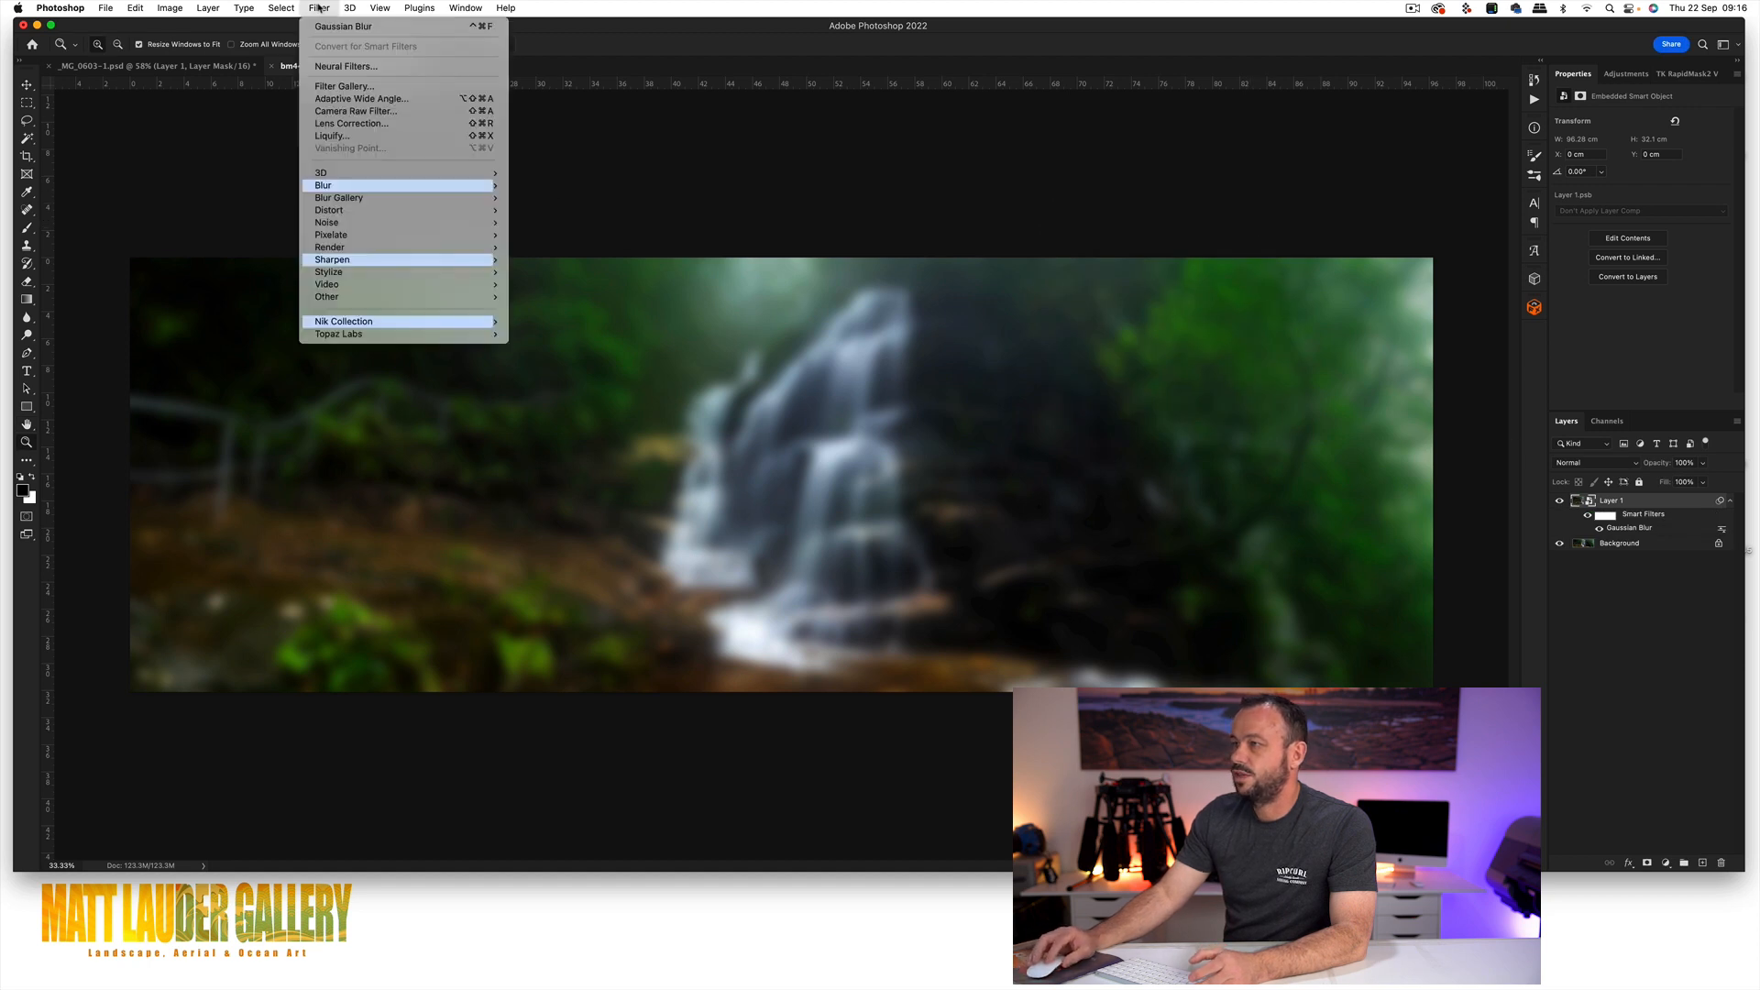
{"action": "left_click", "coordinate": [335, 111]}
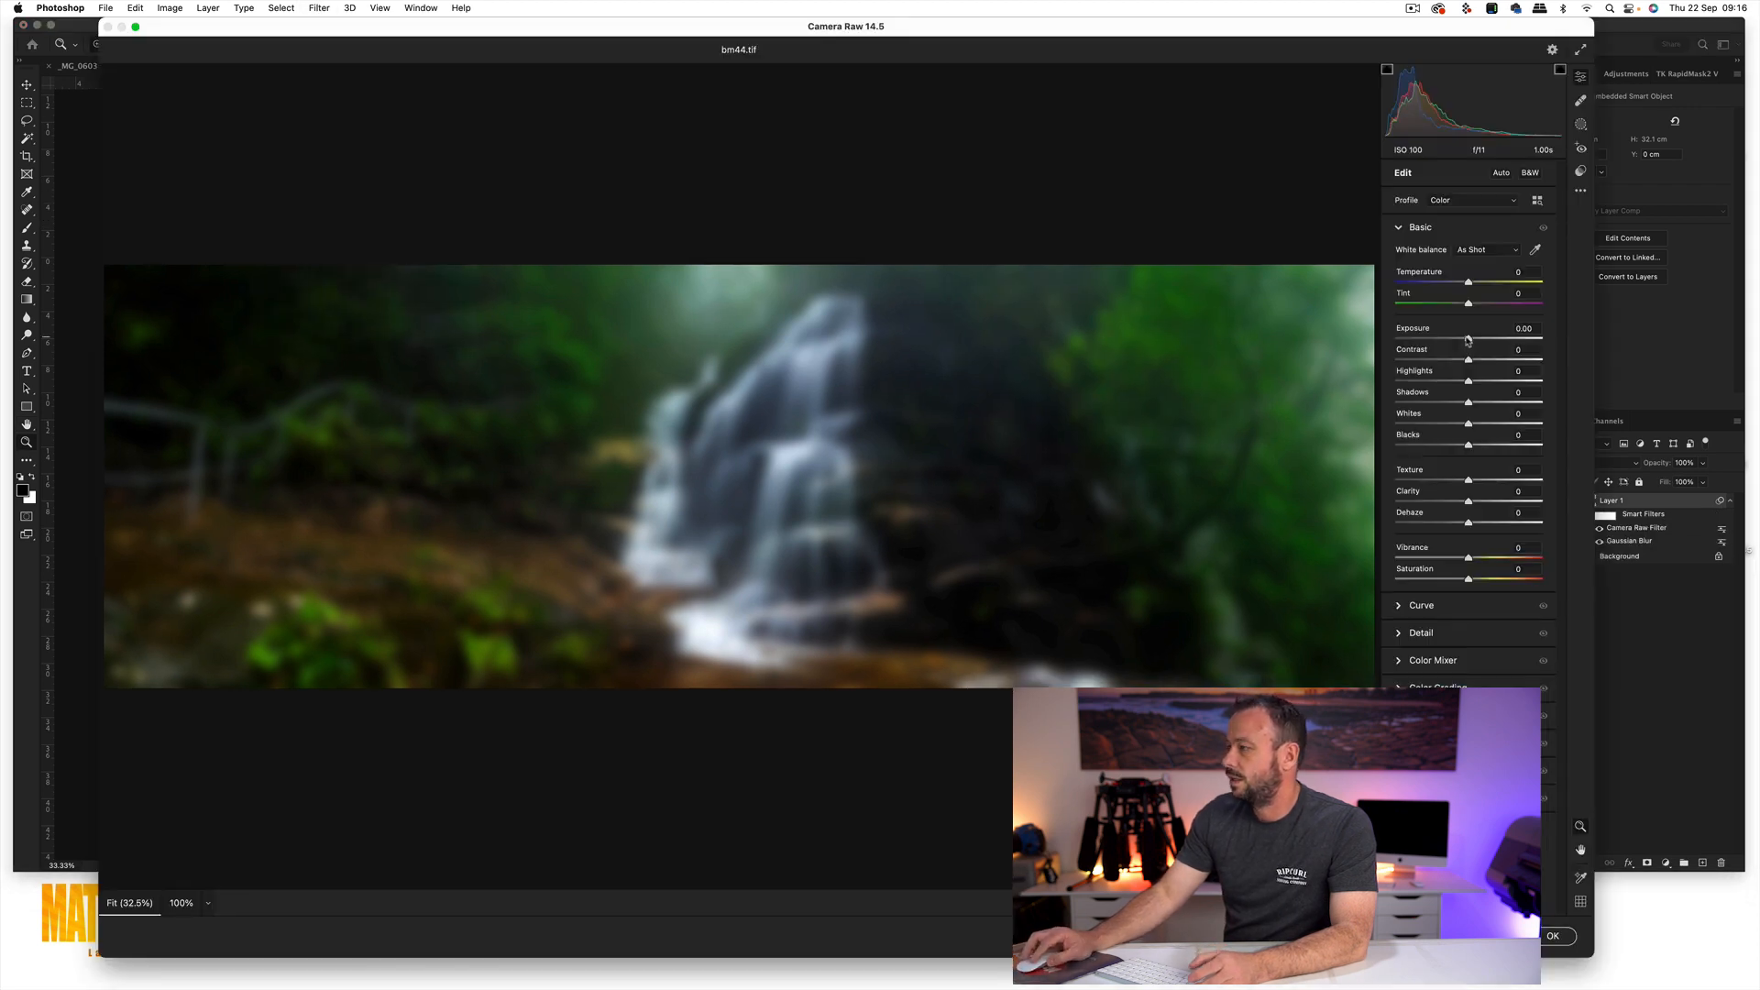
{"action": "left_click_drag", "start_coordinate": [1473, 290], "coordinate": [1476, 287]}
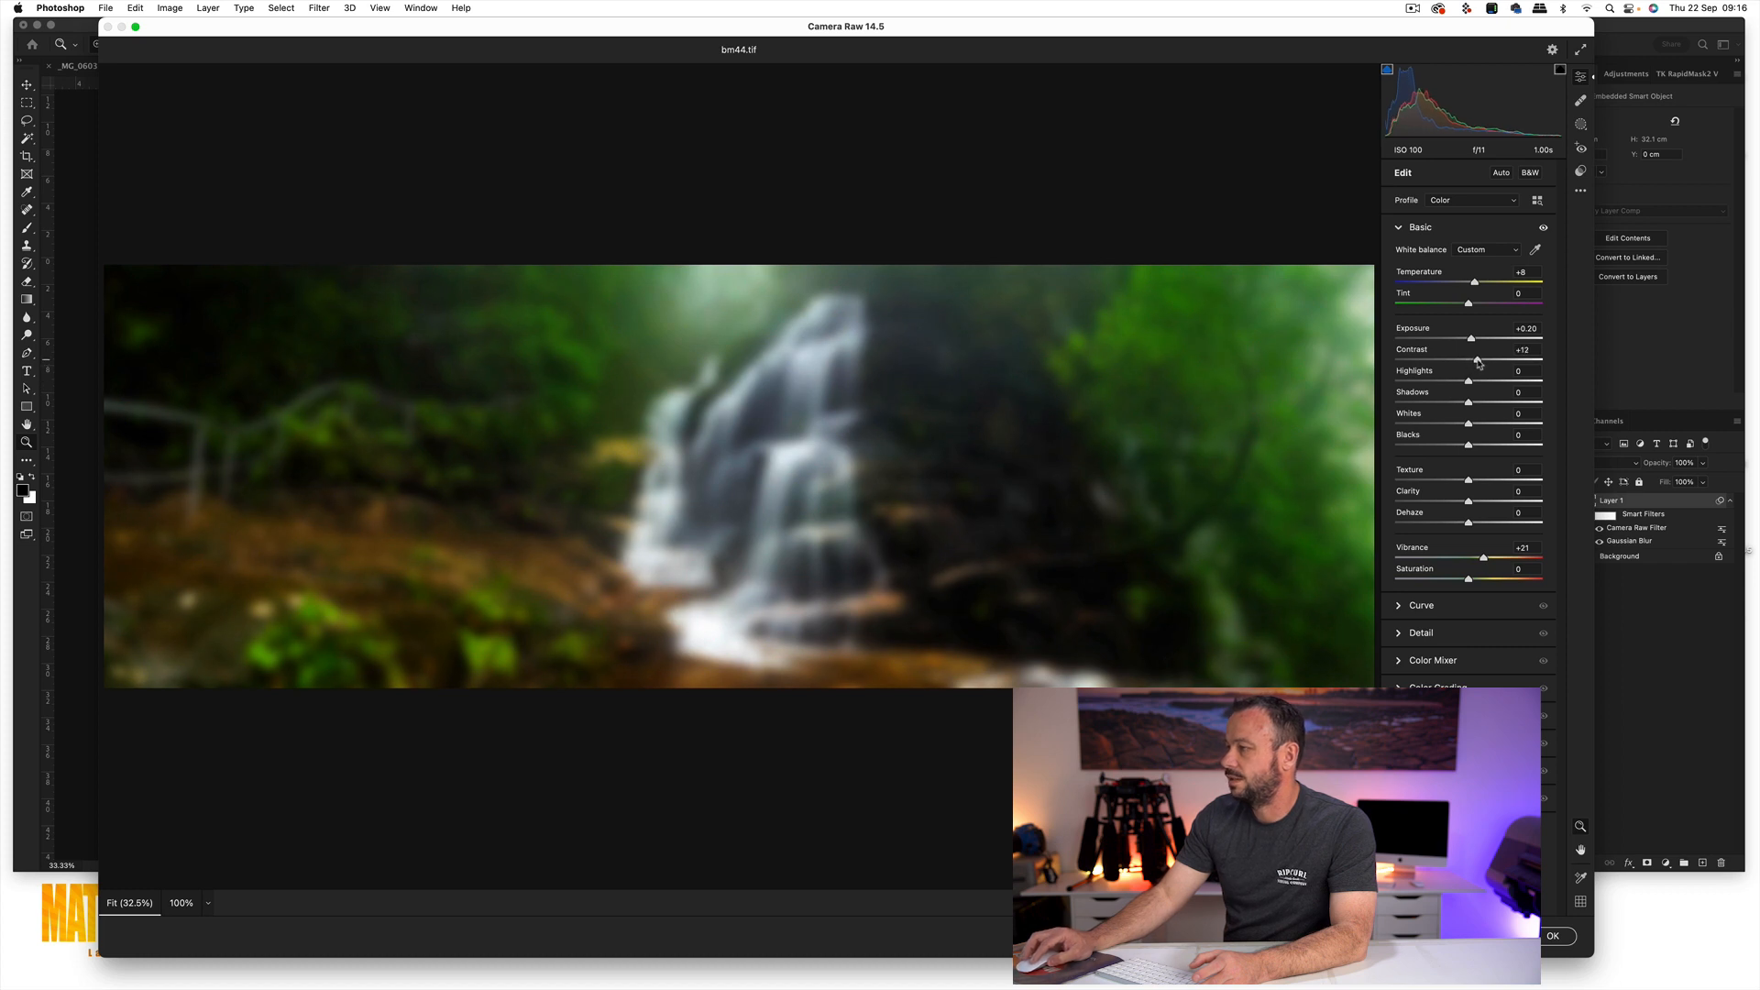
{"action": "left_click", "coordinate": [1554, 936]}
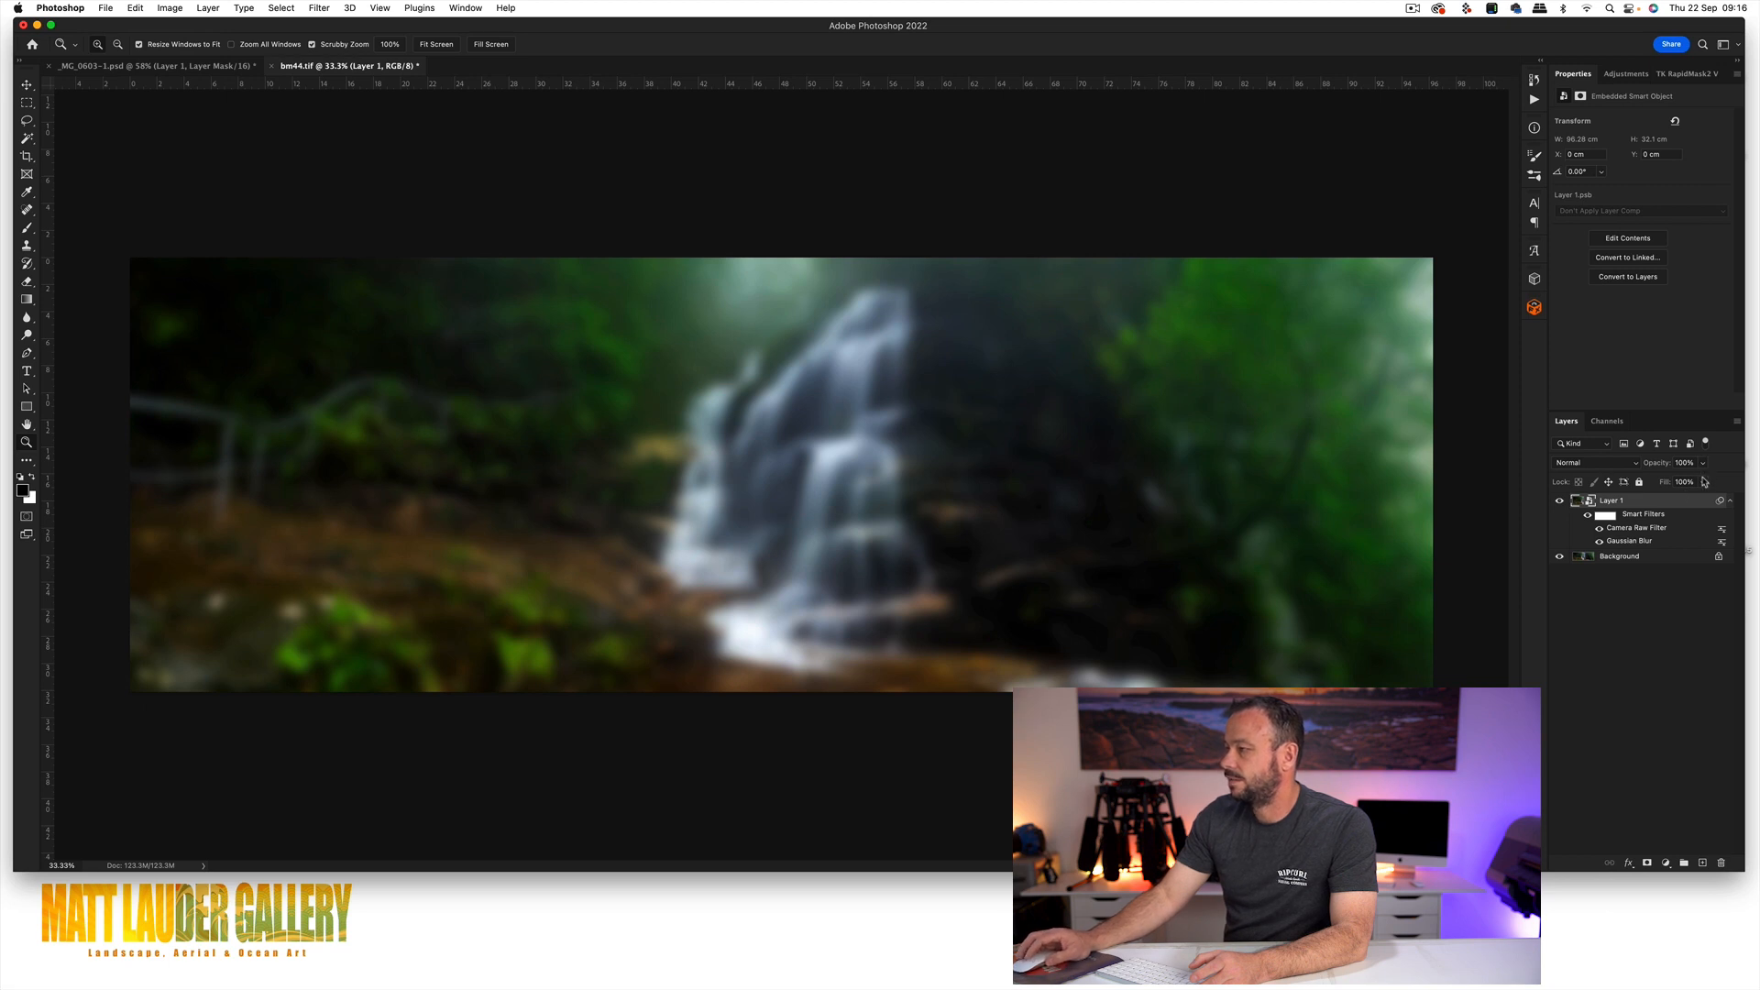
{"action": "left_click", "coordinate": [1704, 481]}
{"action": "left_click_drag", "start_coordinate": [1704, 483], "coordinate": [1648, 484]}
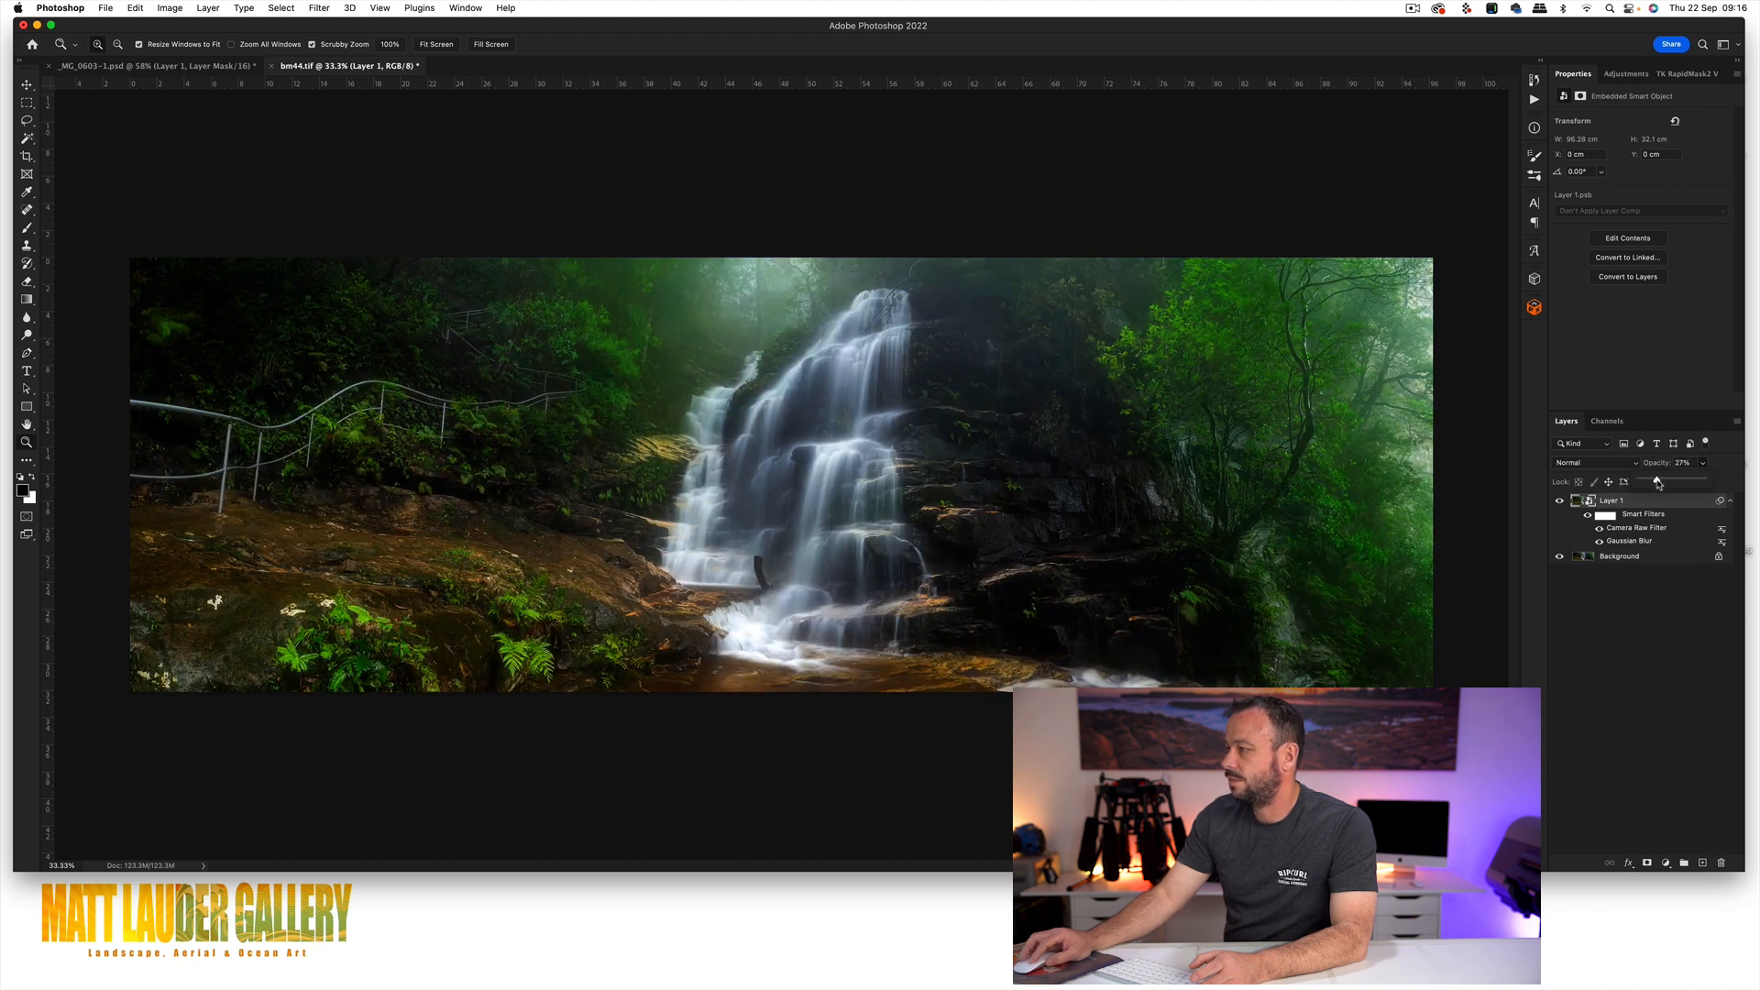
With the Background active, load the RGB channel's luminosity as a selection and add it as a layer mask on bm44.tif's Layer 1.
{"action": "left_click", "coordinate": [1586, 559]}
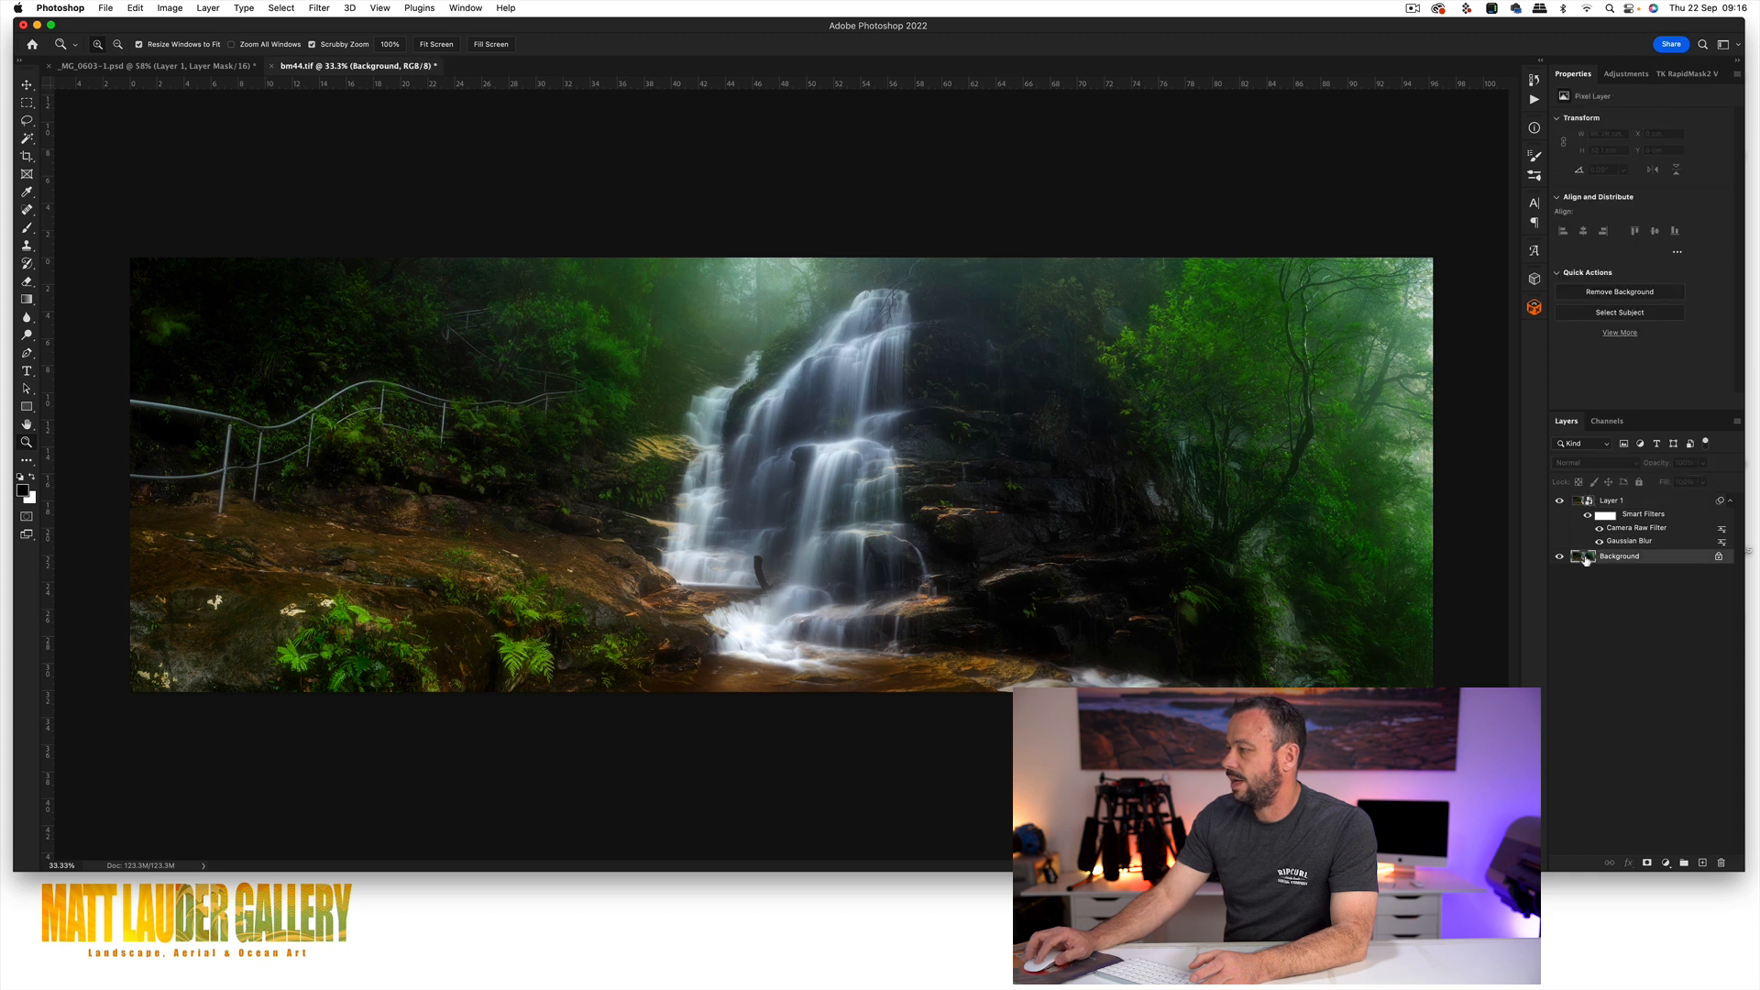
{"action": "left_click", "coordinate": [1607, 423]}
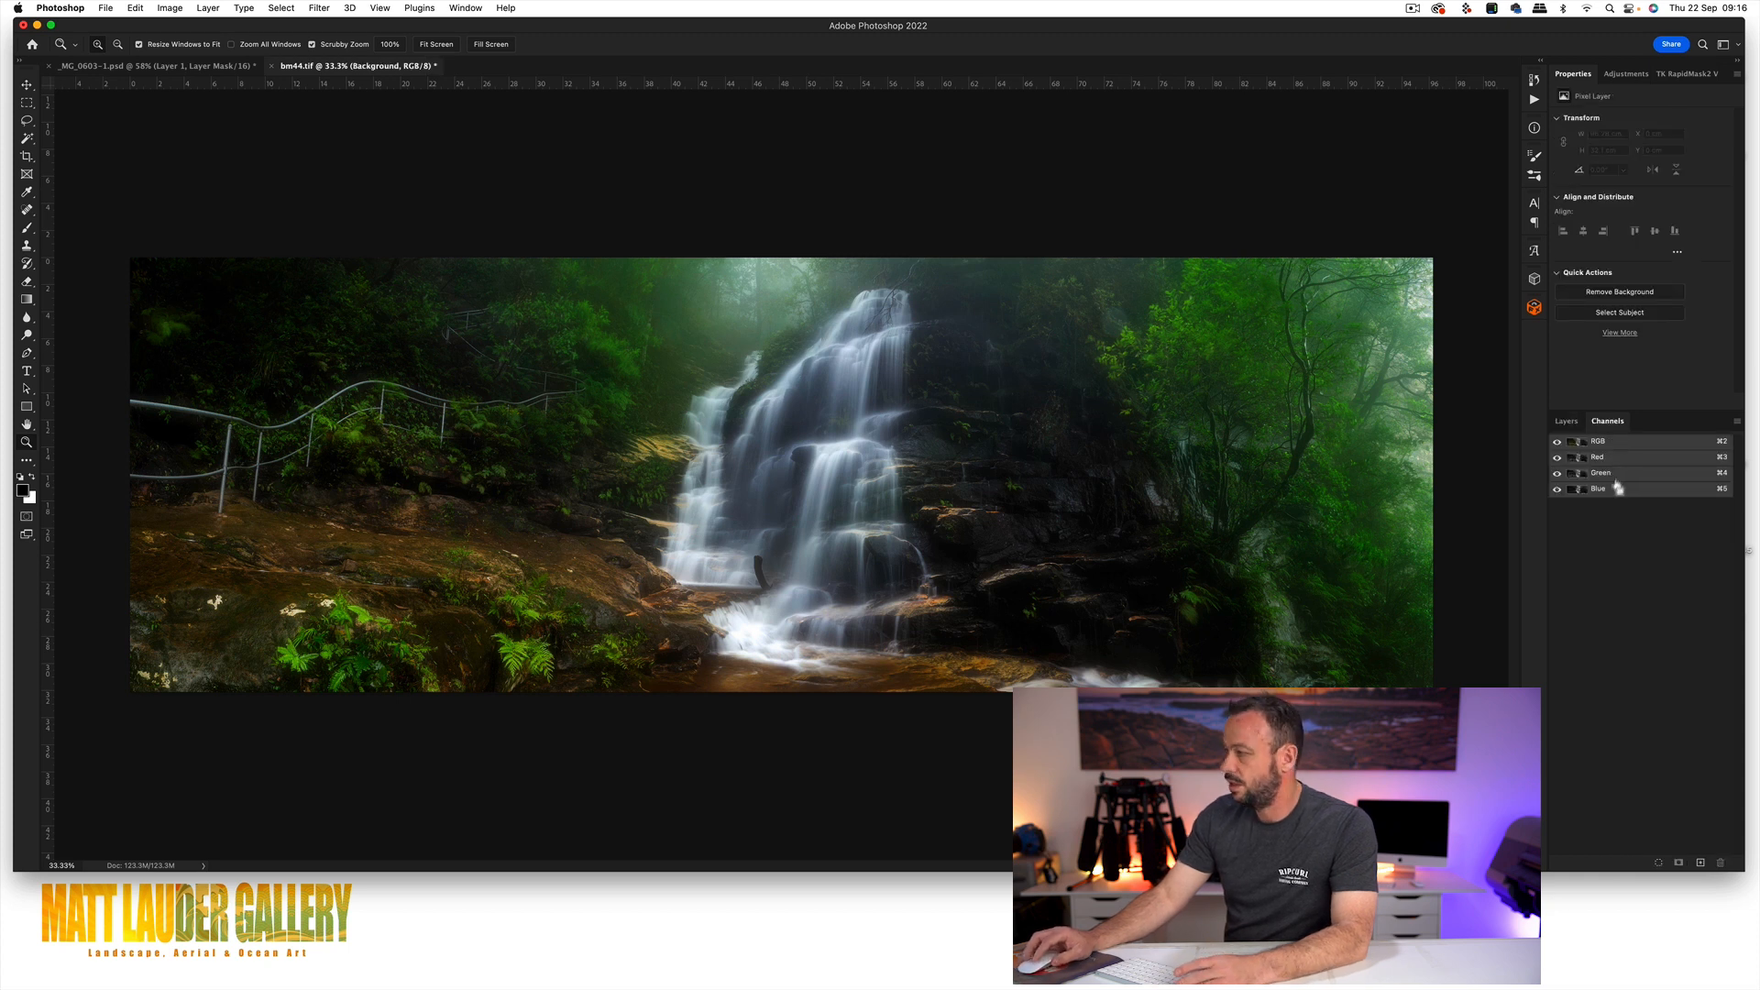
{"action": "left_click", "coordinate": [1579, 443], "text": "super"}
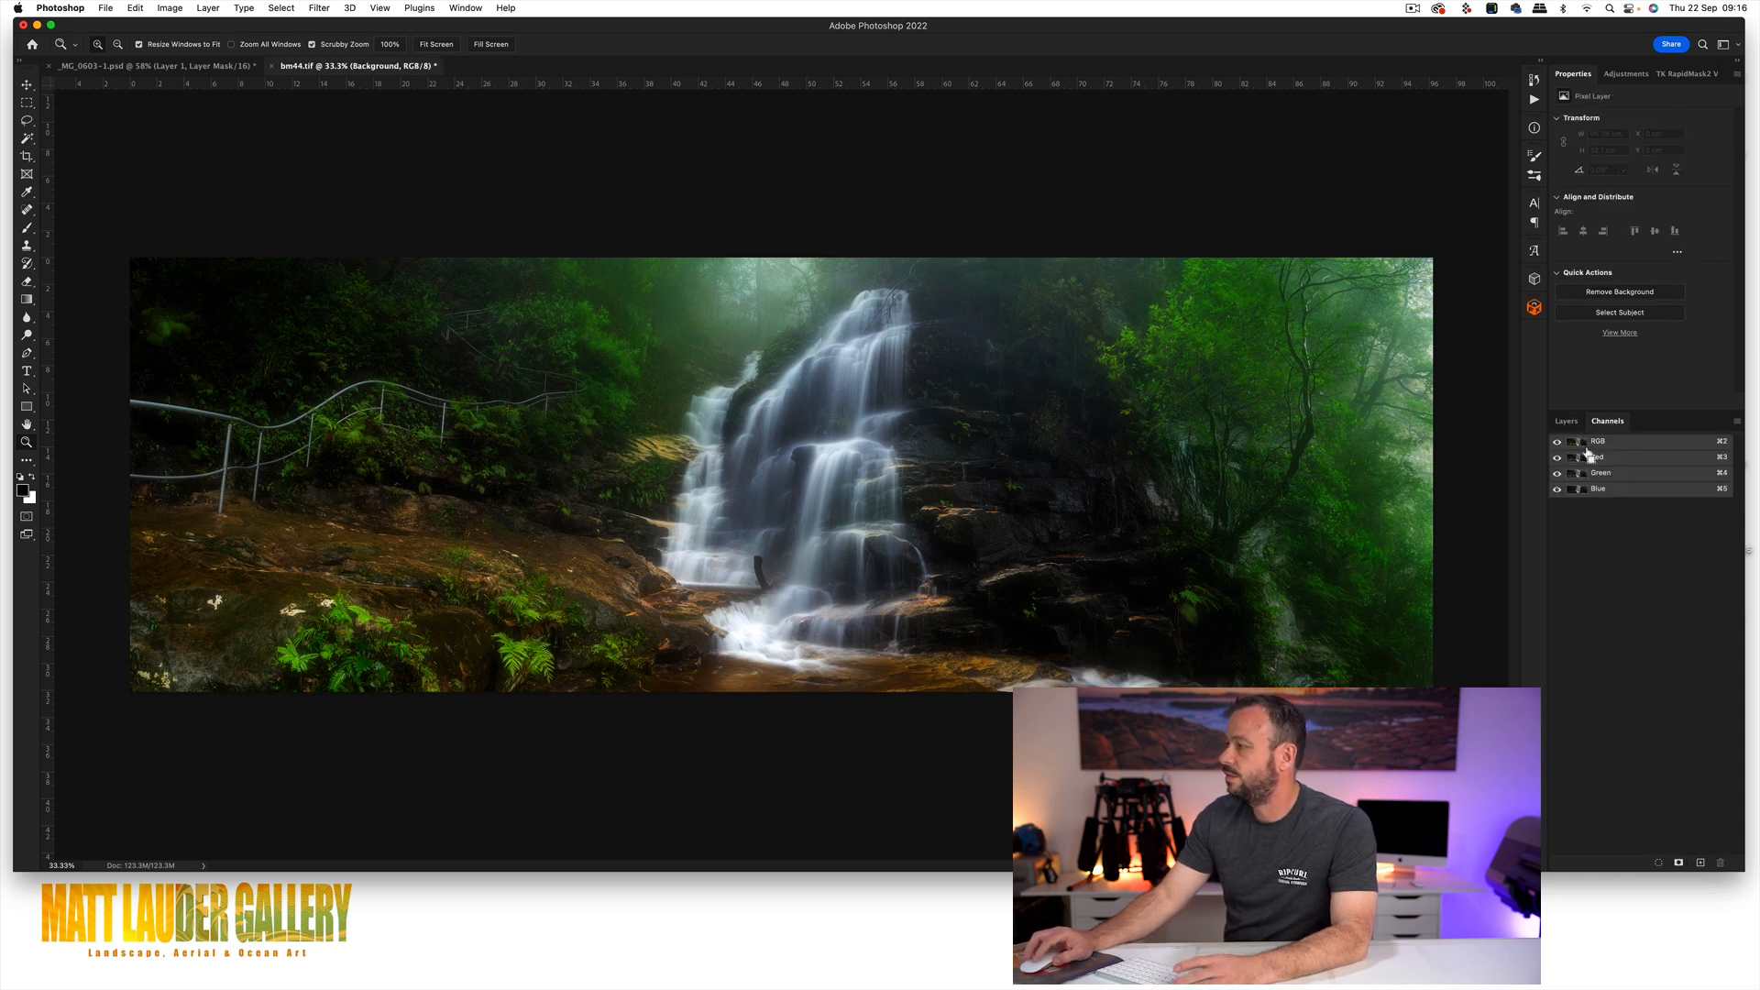
{"action": "left_click", "coordinate": [1567, 421]}
{"action": "left_click", "coordinate": [1612, 501]}
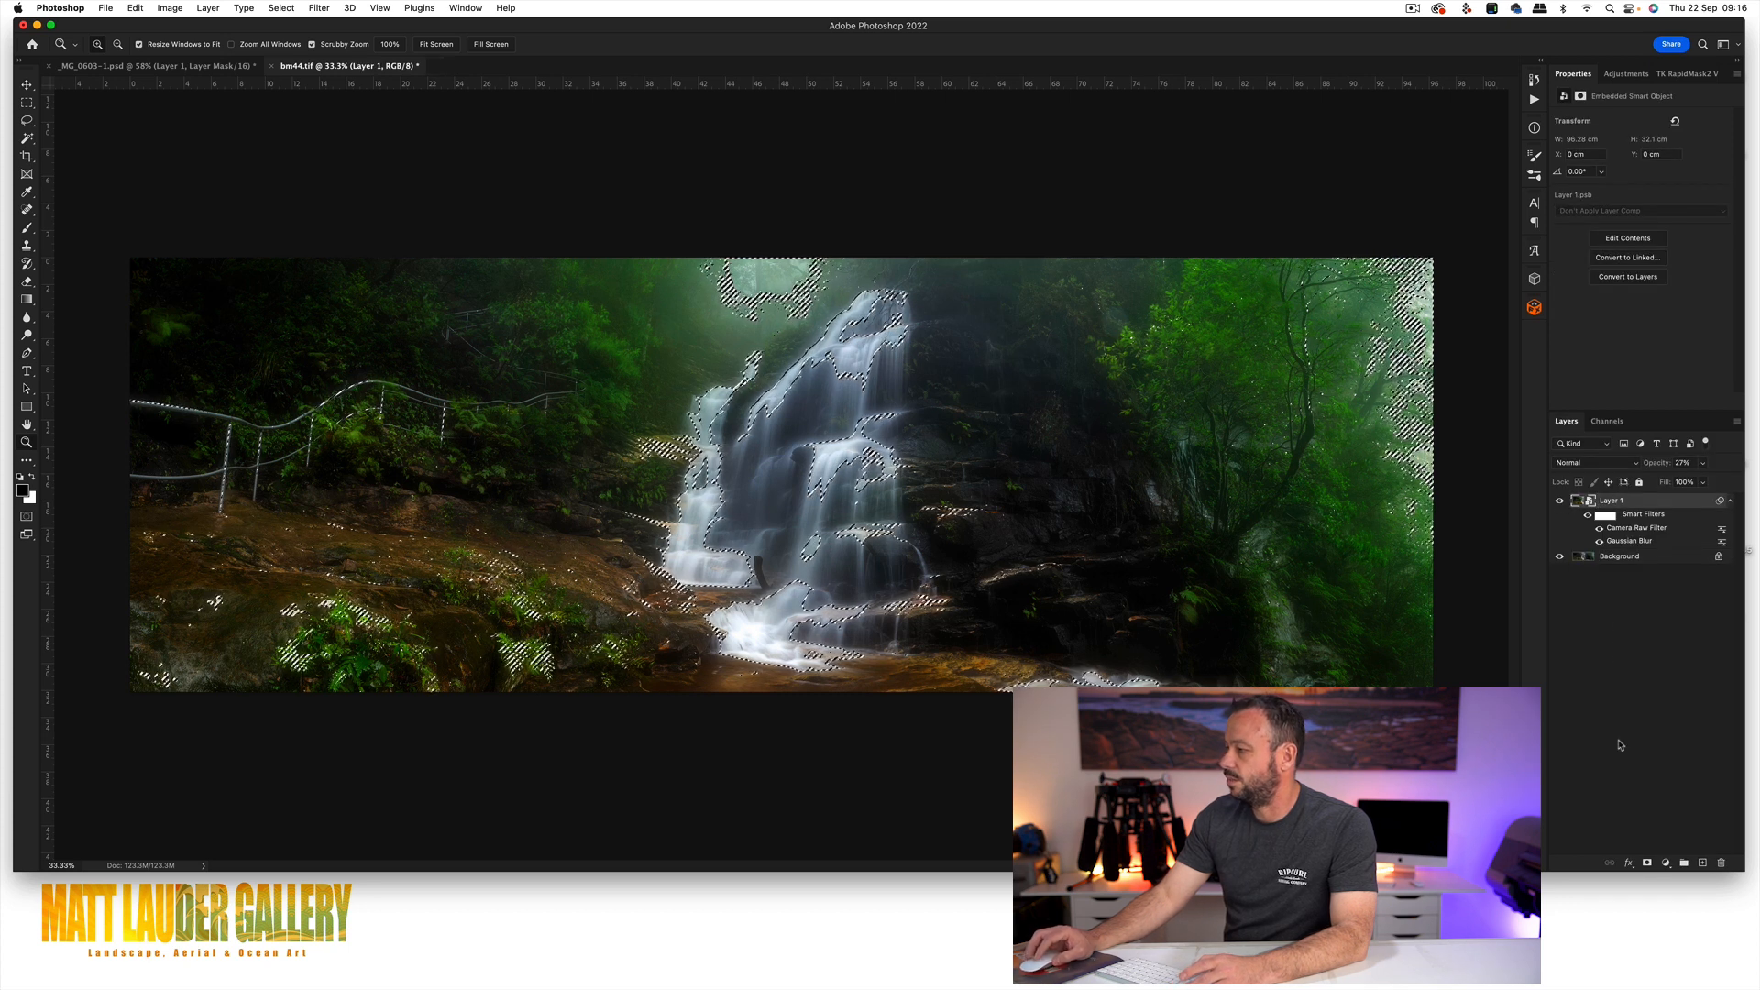
{"action": "left_click", "coordinate": [1648, 864]}
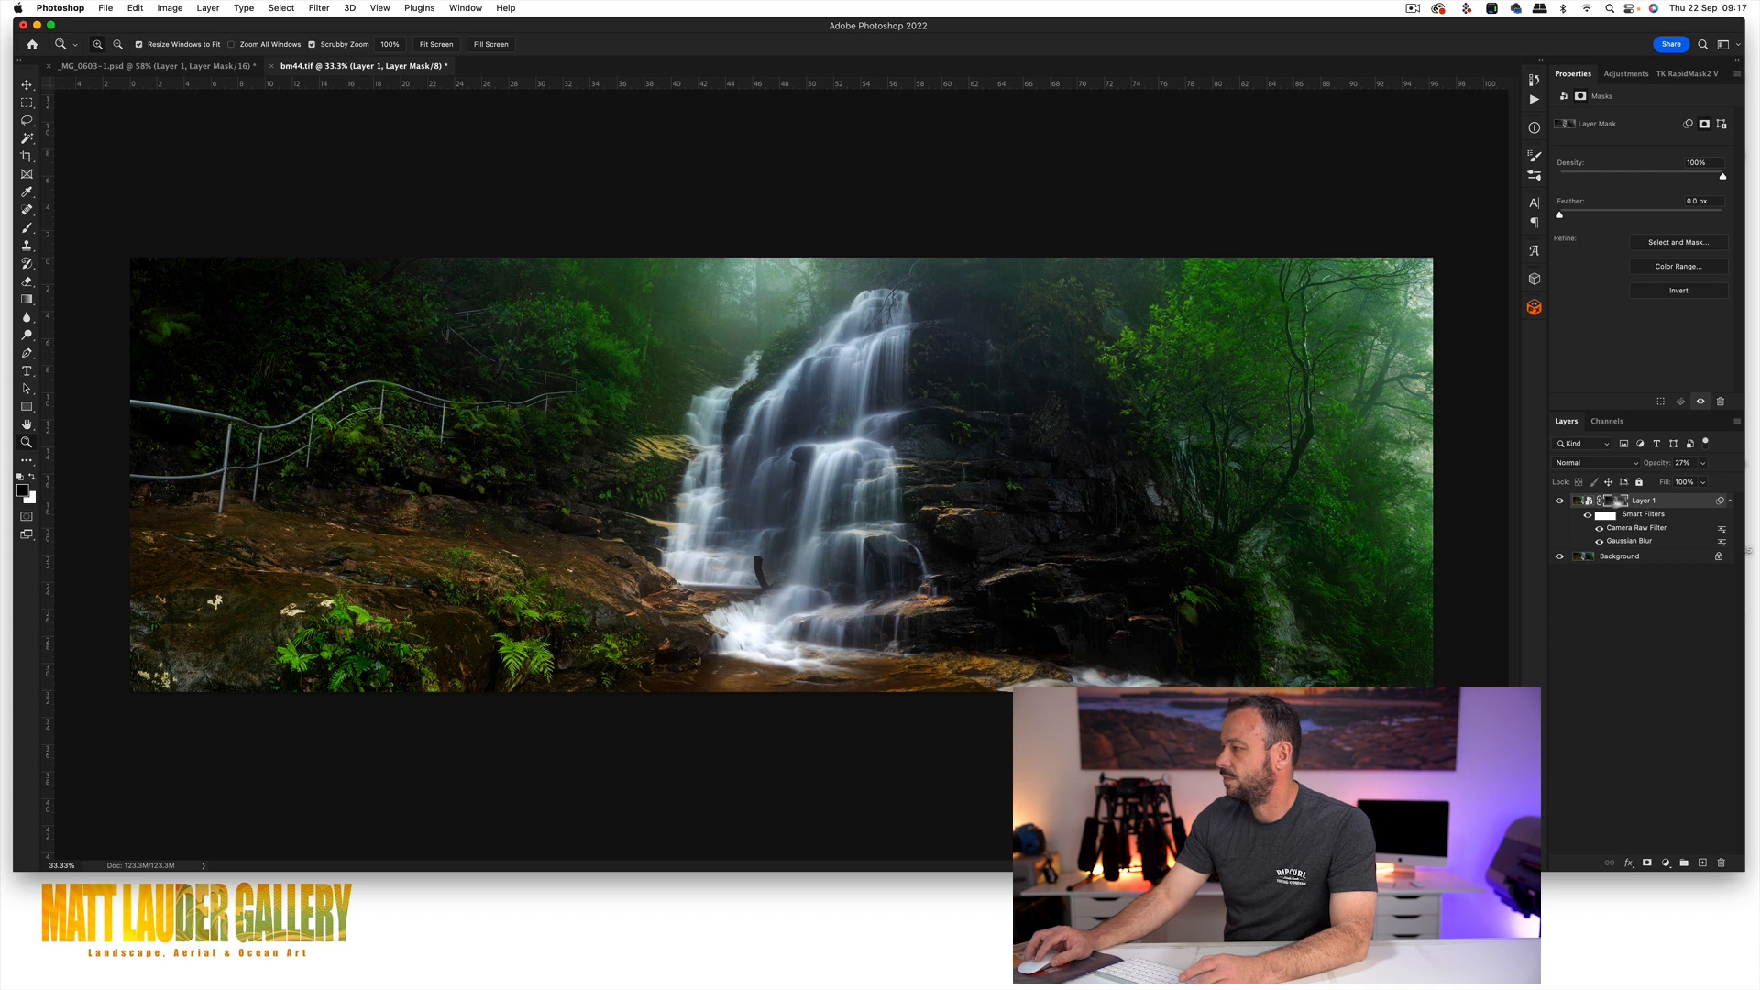
Raise Layer 1's opacity to 57% and toggle its visibility to compare the image with and without the glow.
{"action": "left_click", "coordinate": [1704, 463]}
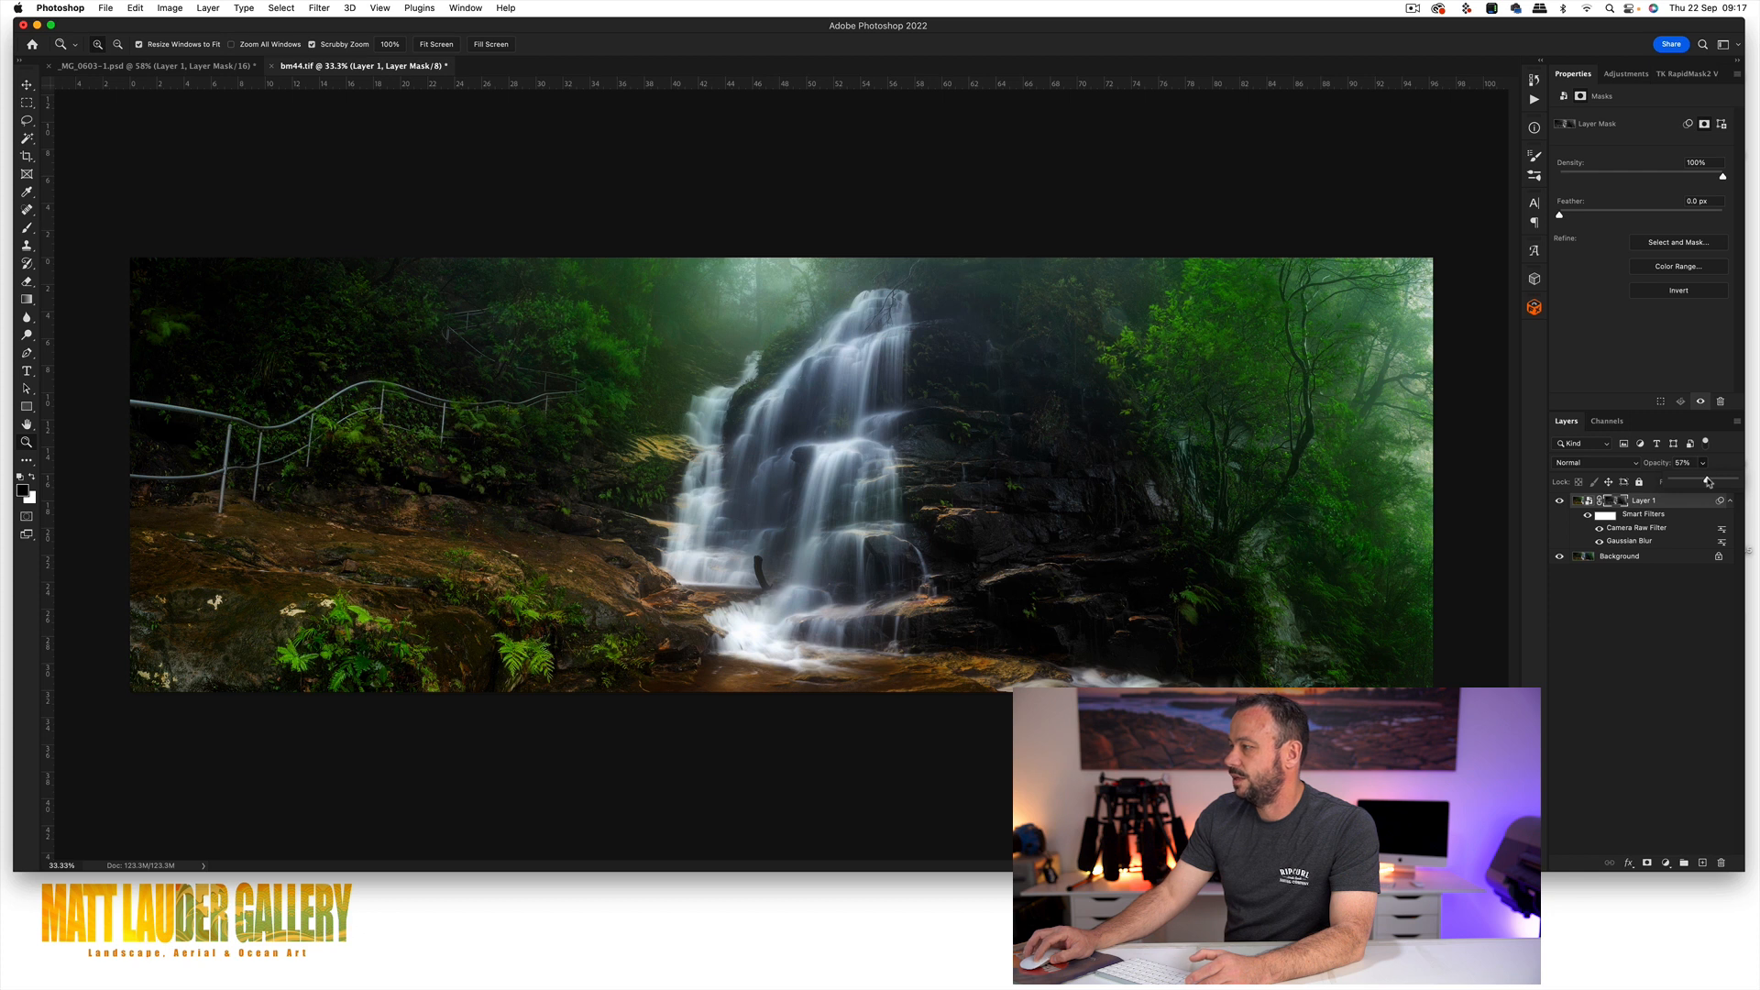
{"action": "left_click", "coordinate": [1560, 501]}
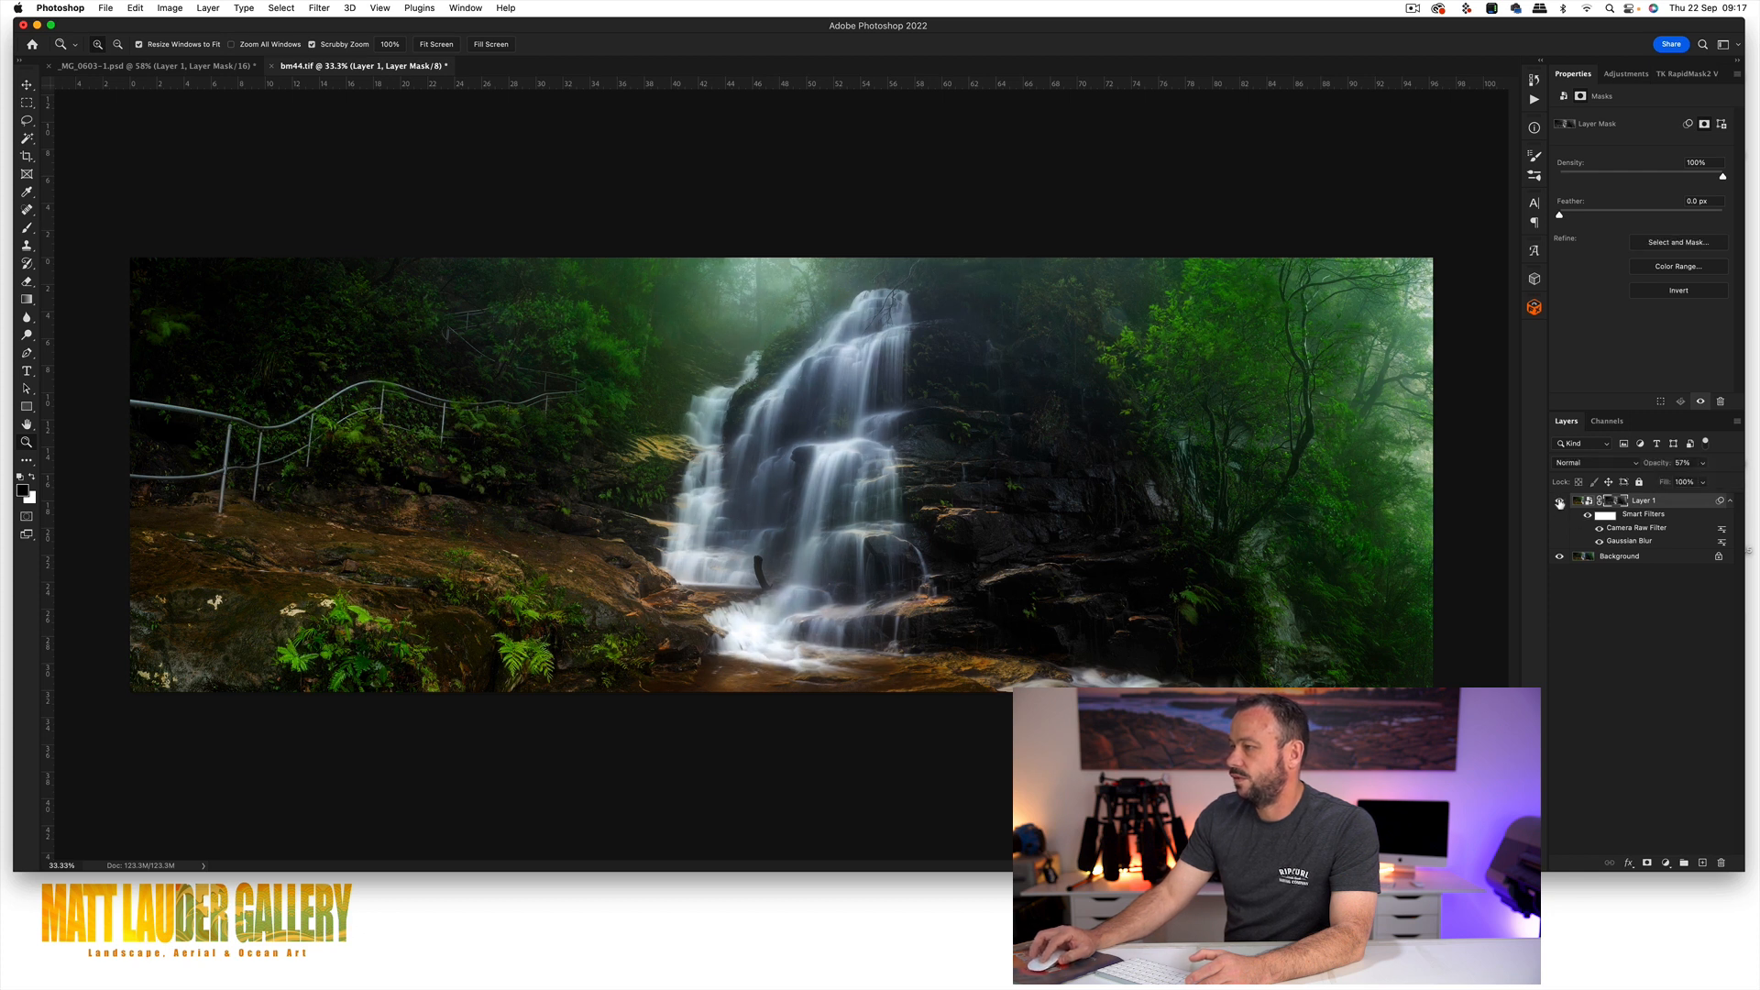
{"action": "left_click", "coordinate": [1560, 502]}
{"action": "left_click", "coordinate": [1559, 502]}
{"action": "left_click", "coordinate": [1559, 502]}
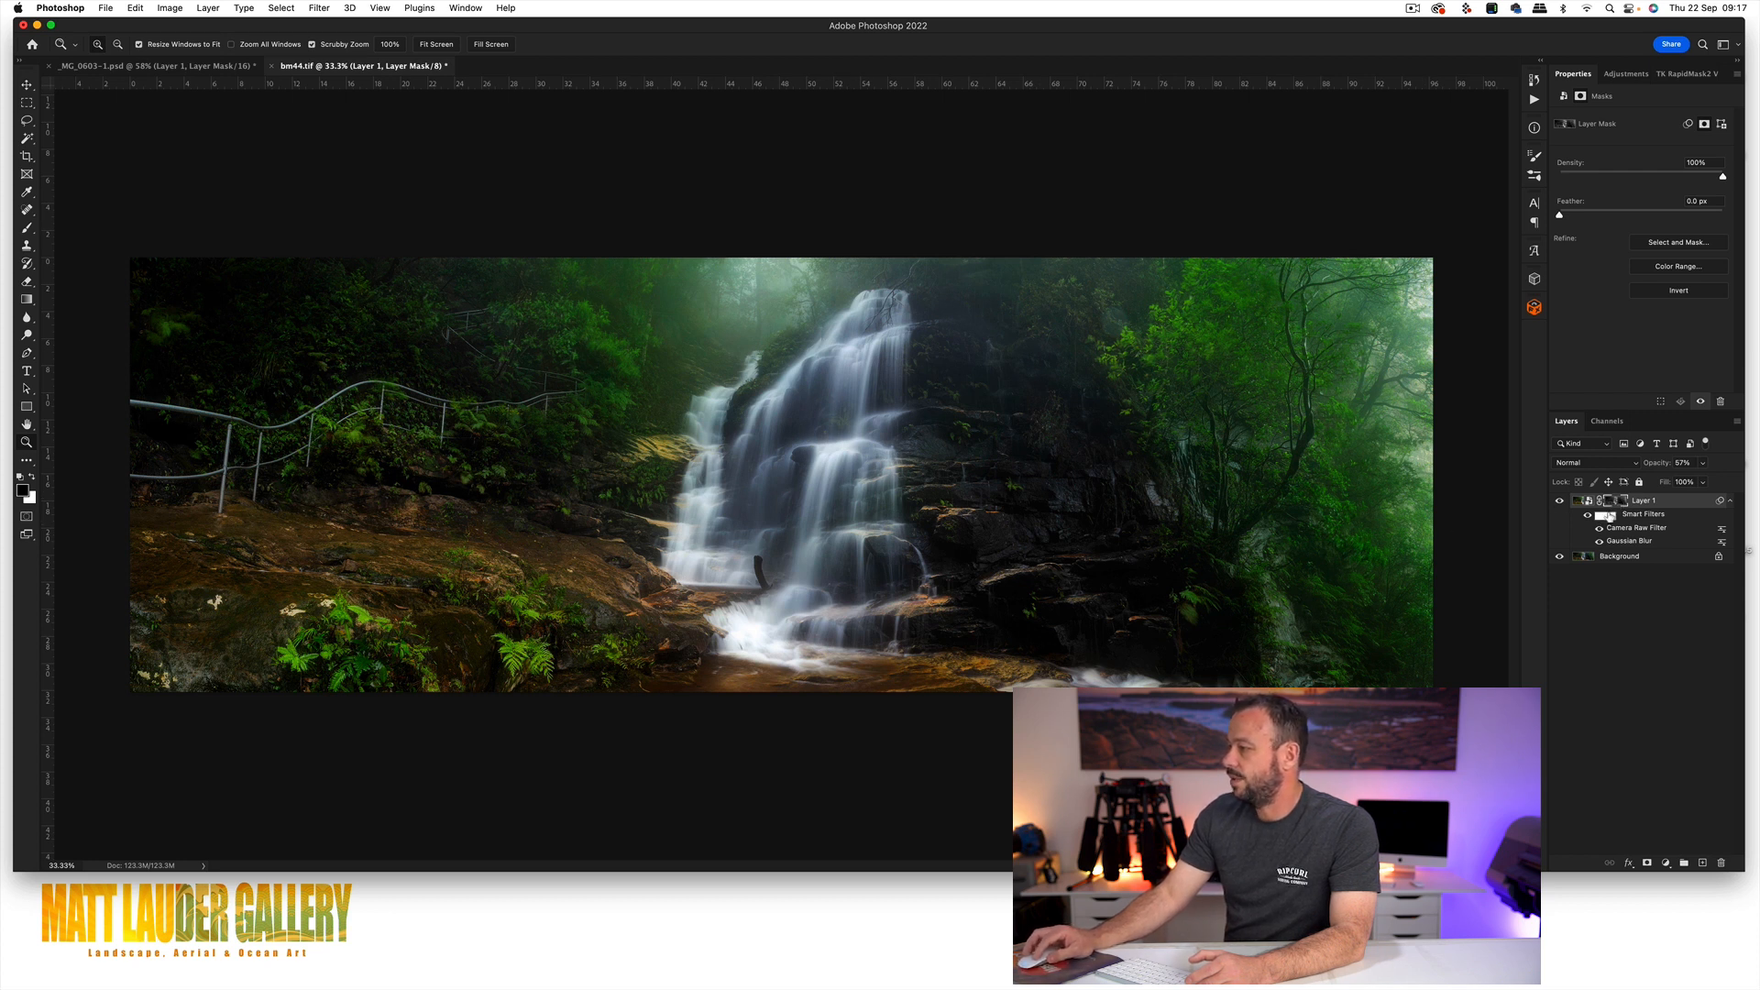
Paint black on the Smart Filters mask with a smaller brush at 40% opacity to reduce the glow over the lower waterfall.
{"action": "left_click", "coordinate": [1607, 516]}
{"action": "key", "text": "b"}
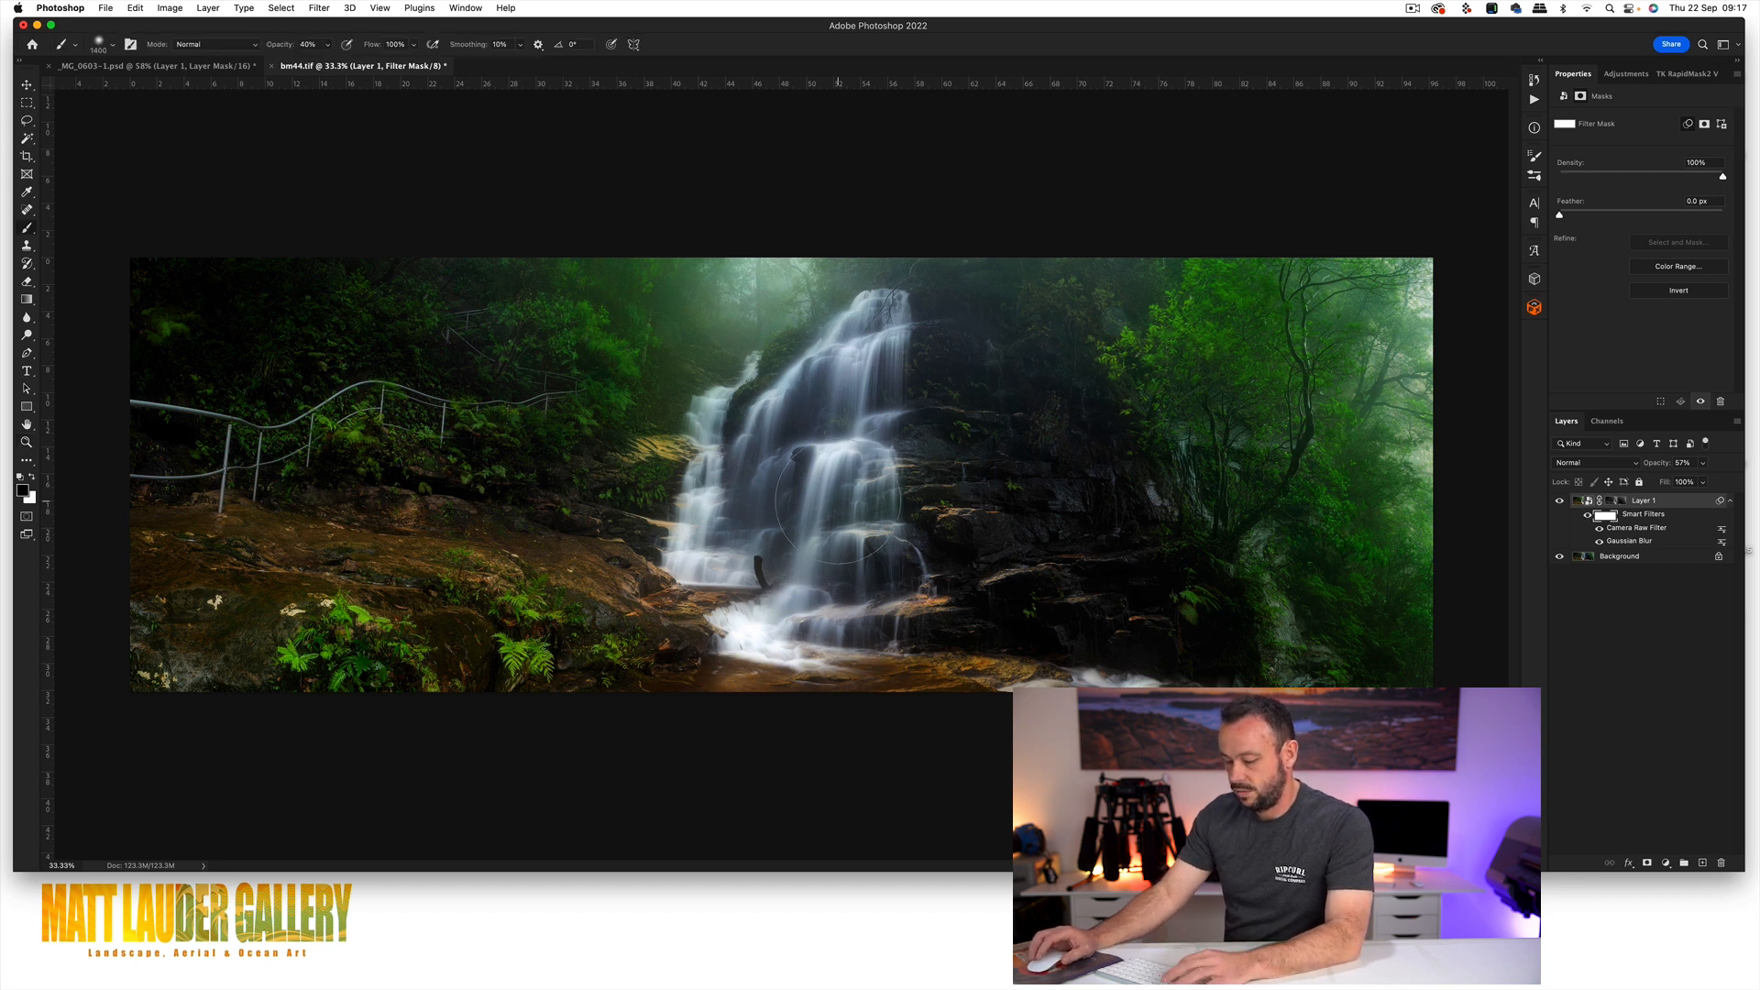
{"action": "key", "text": "bracketleft"}
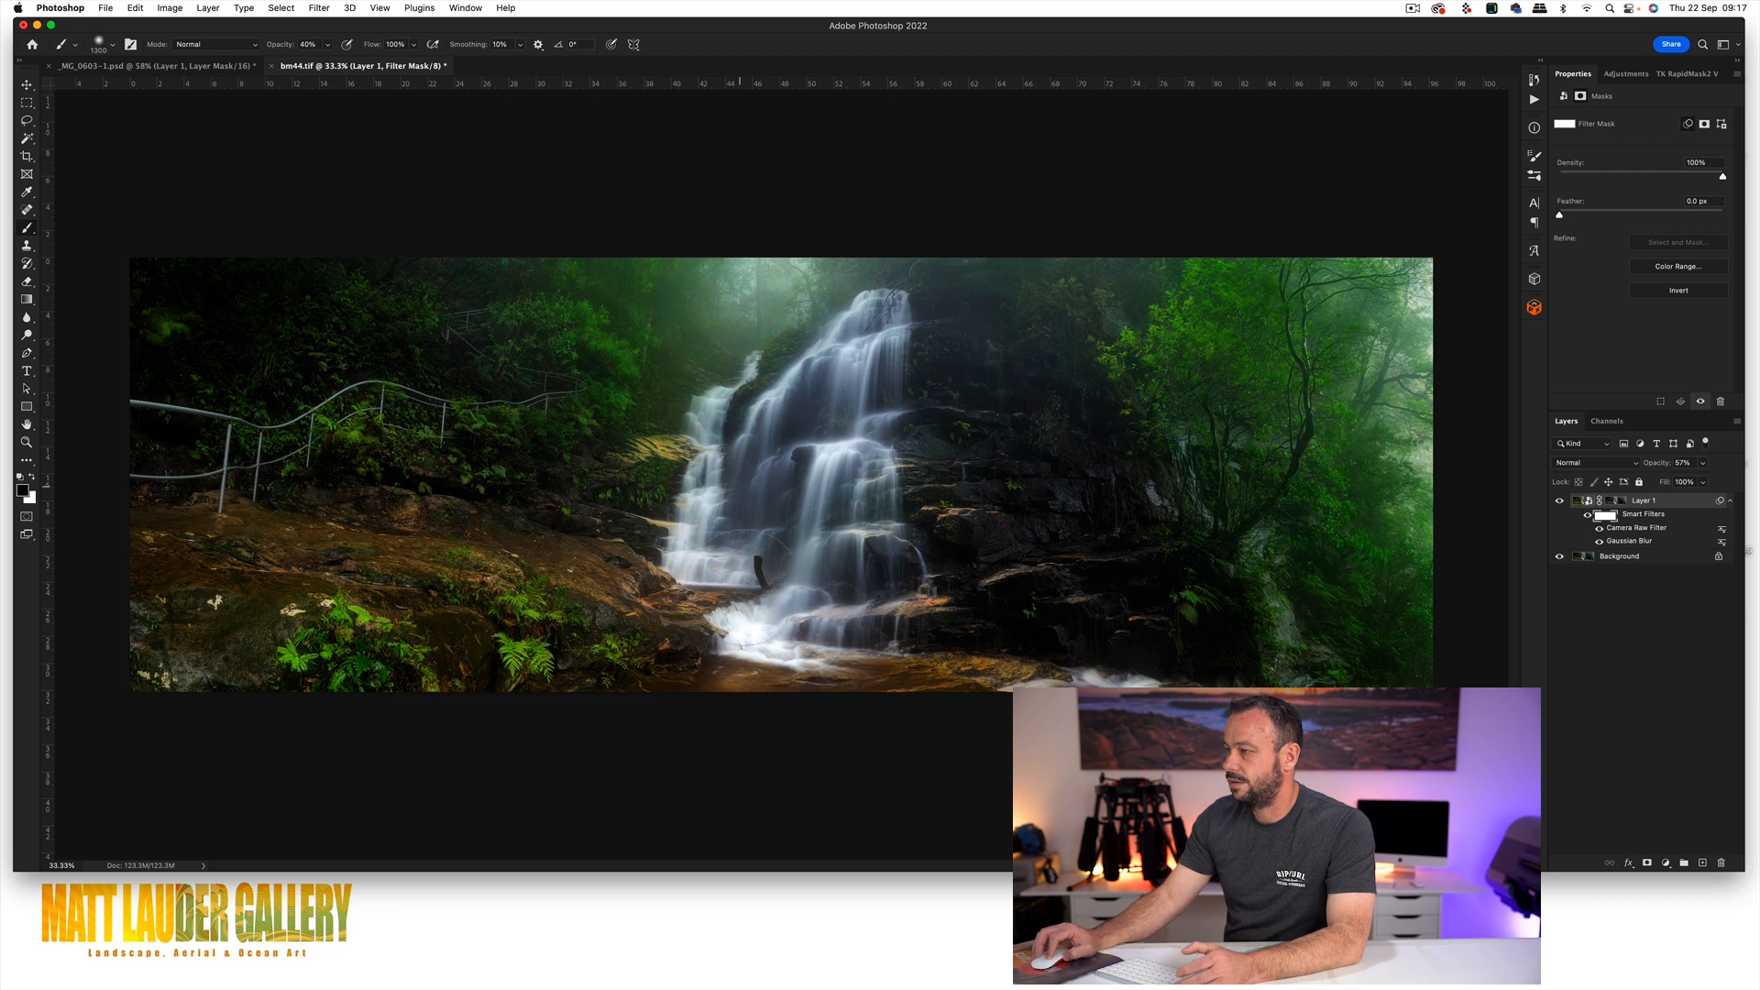
{"action": "left_click_drag", "start_coordinate": [857, 492], "coordinate": [938, 608]}
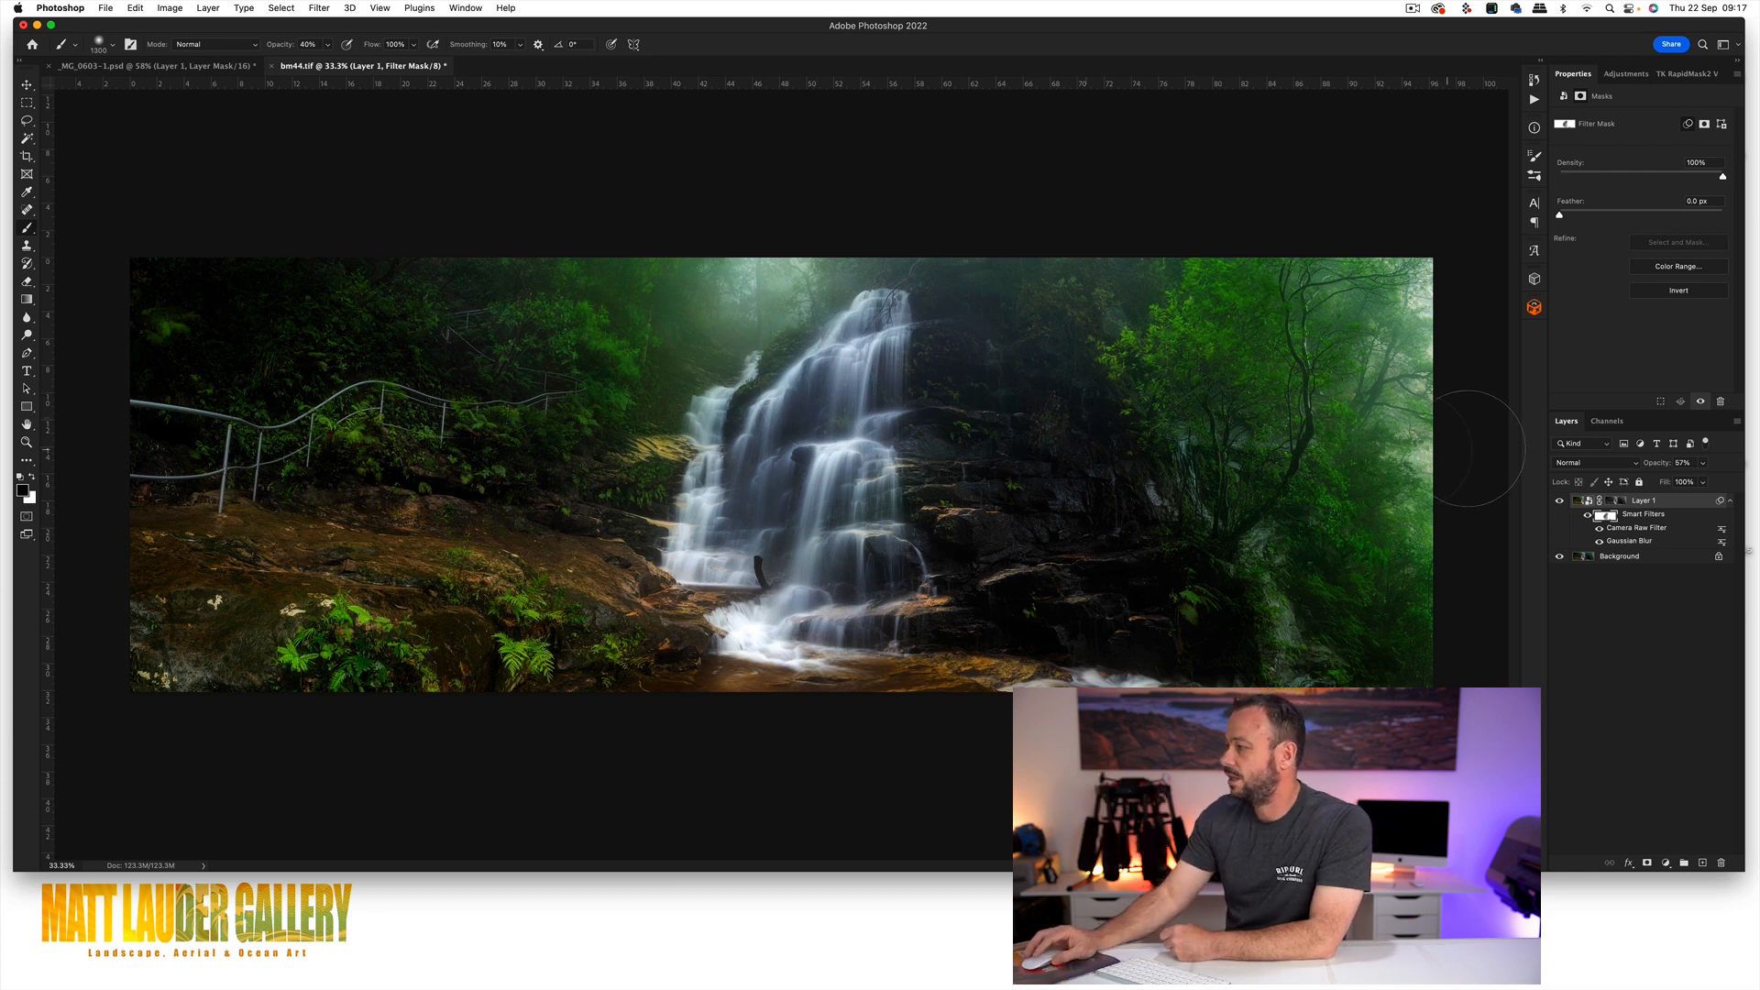
Display Layer 1's layer mask and paint black over the waterfall at 30% brush opacity, then return to the normal image view.
{"action": "left_click", "coordinate": [1620, 501]}
{"action": "left_click", "coordinate": [1620, 501], "text": "alt"}
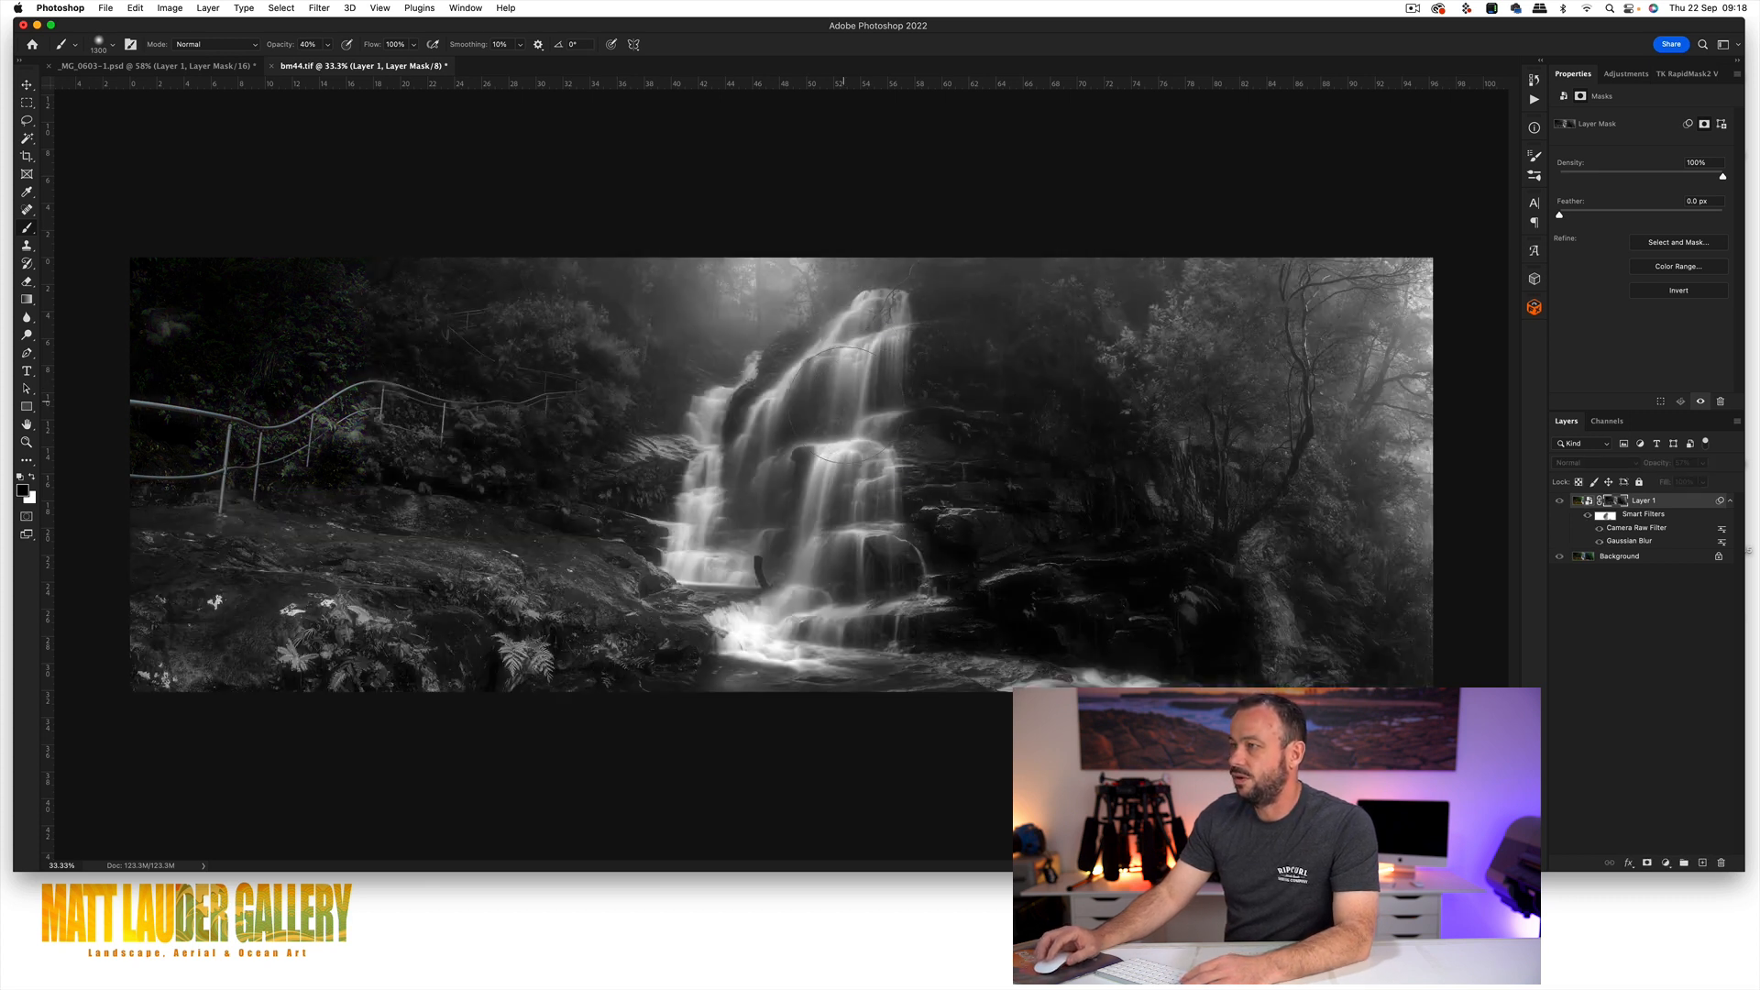
{"action": "key", "text": "3"}
{"action": "mouse_move", "coordinate": [851, 378]}
{"action": "left_mouse_down"}
{"action": "mouse_move", "coordinate": [774, 458]}
{"action": "mouse_move", "coordinate": [733, 559]}
{"action": "mouse_move", "coordinate": [805, 659]}
{"action": "mouse_move", "coordinate": [876, 532]}
{"action": "mouse_move", "coordinate": [894, 367]}
{"action": "mouse_move", "coordinate": [734, 404]}
{"action": "mouse_move", "coordinate": [710, 453]}
{"action": "left_mouse_up"}
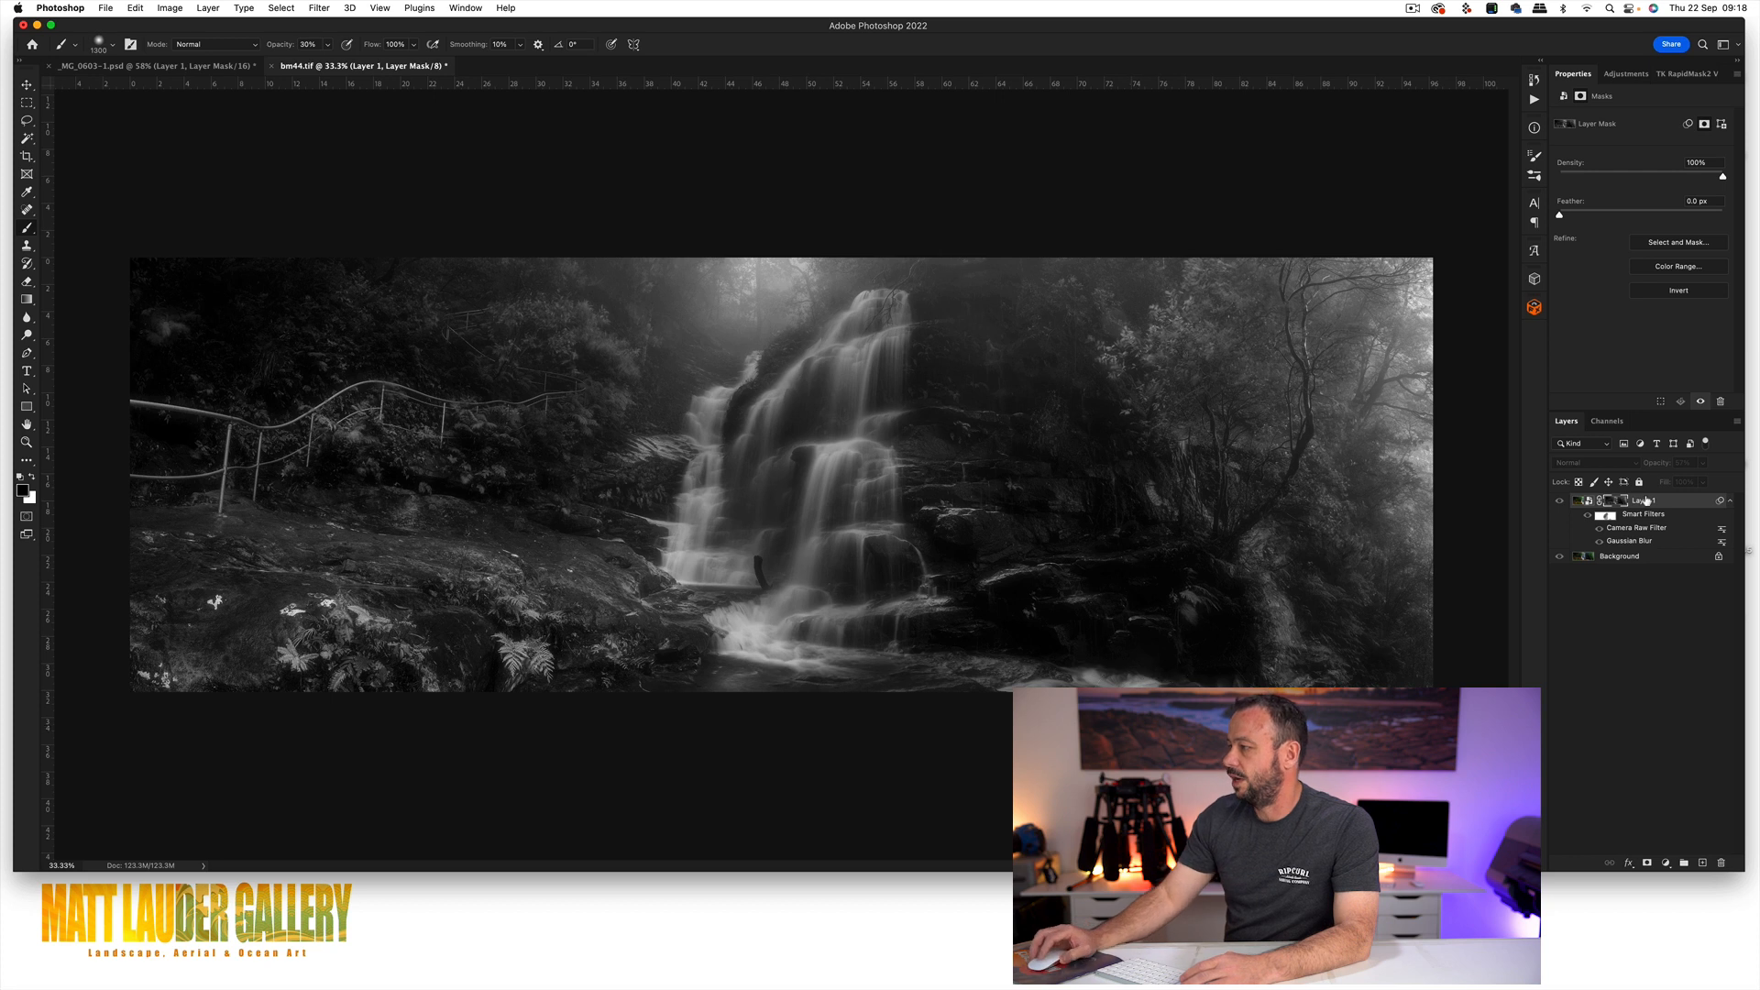
{"action": "left_click", "coordinate": [1574, 503]}
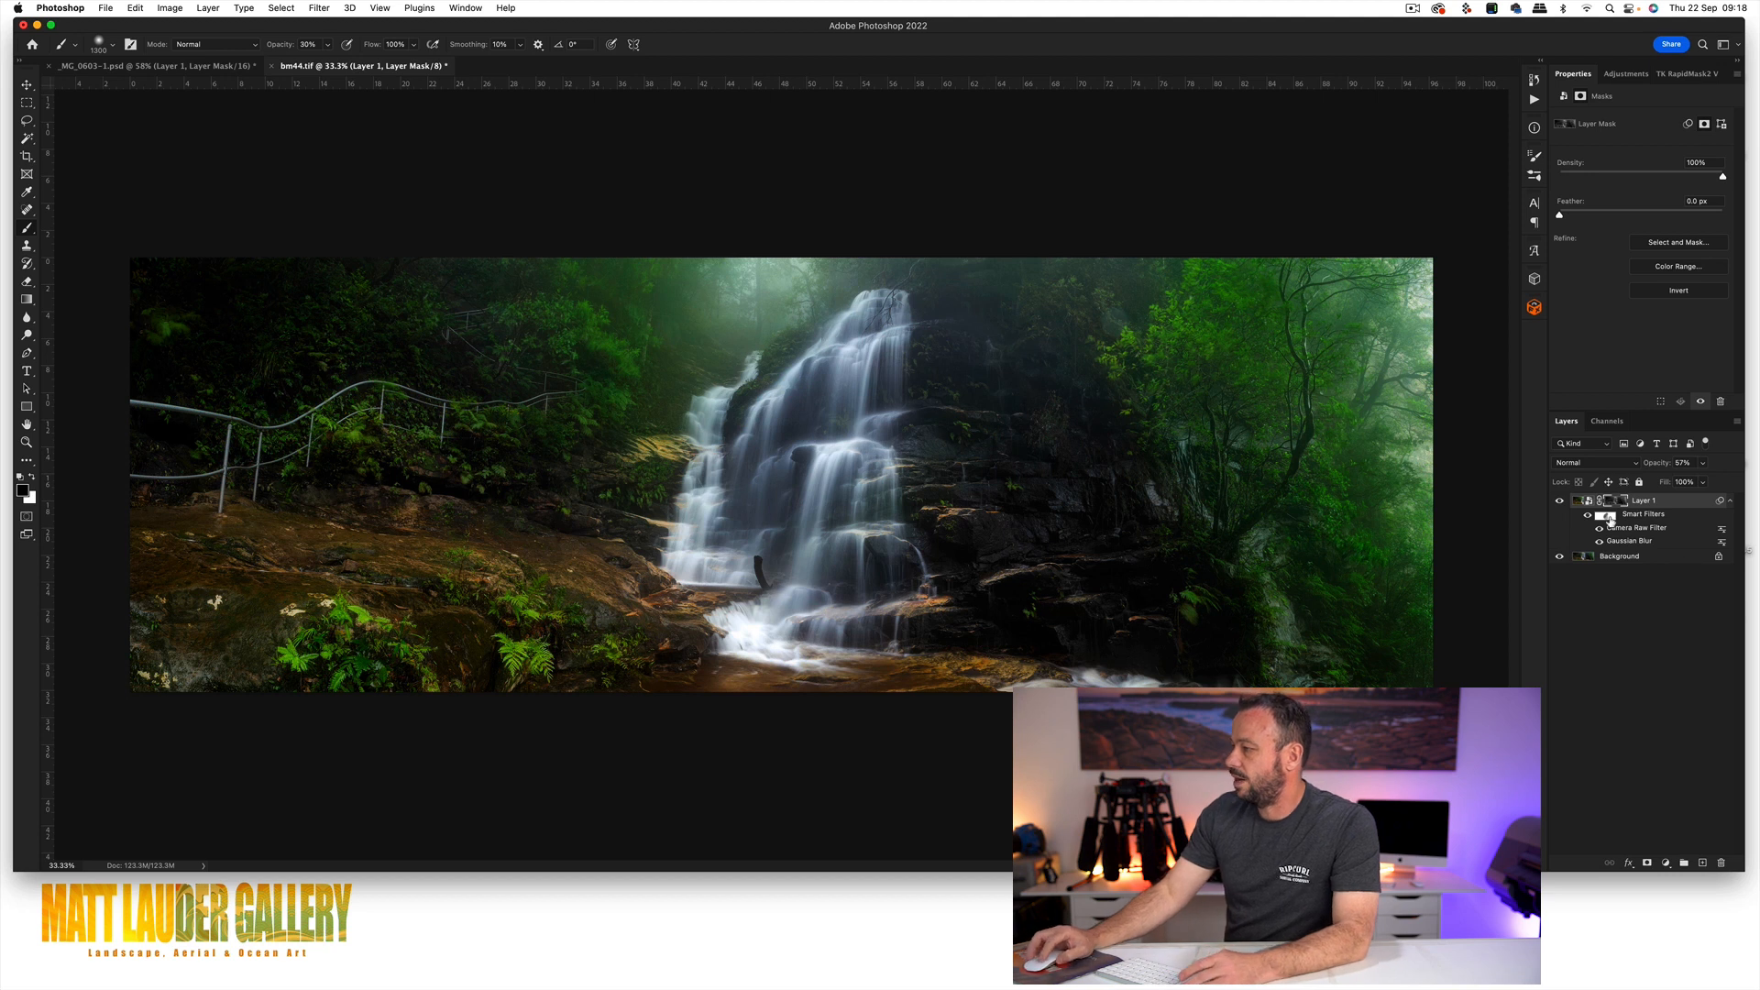
Inspect the Smart Filters mask and Layer 1's luminosity mask in turn.
{"action": "left_click", "coordinate": [1608, 516]}
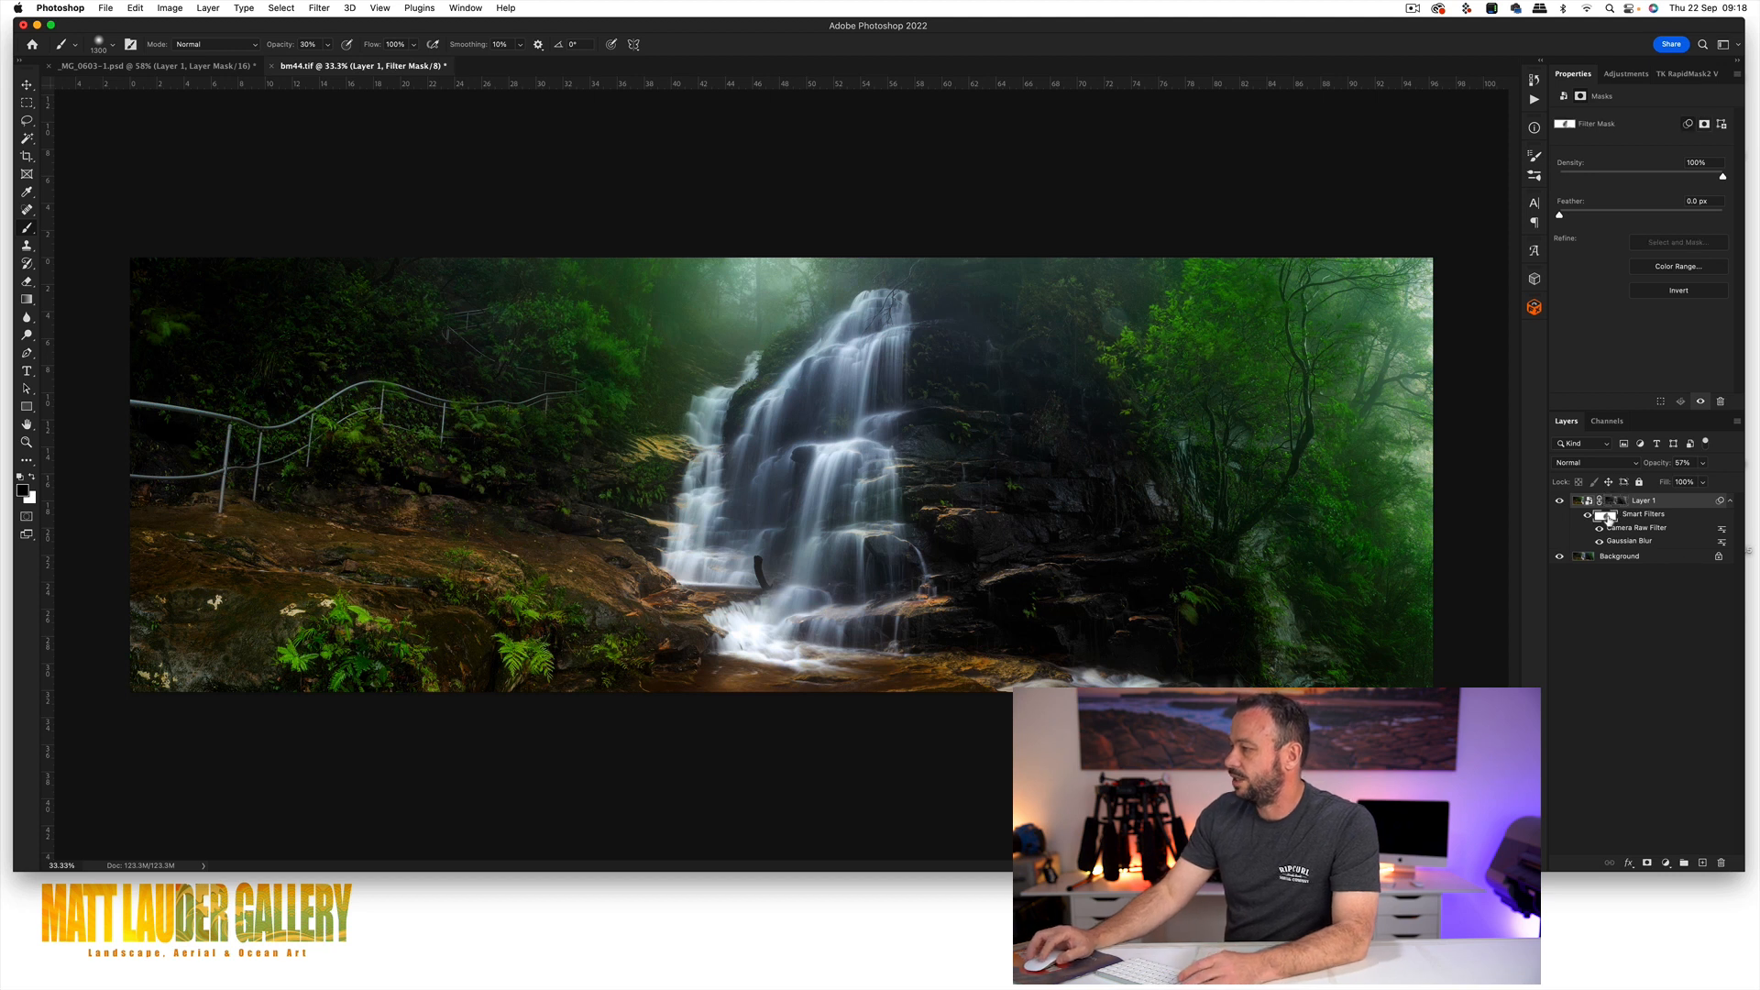
{"action": "left_click", "coordinate": [1608, 518], "text": "alt"}
{"action": "left_click", "coordinate": [1608, 519], "text": "alt"}
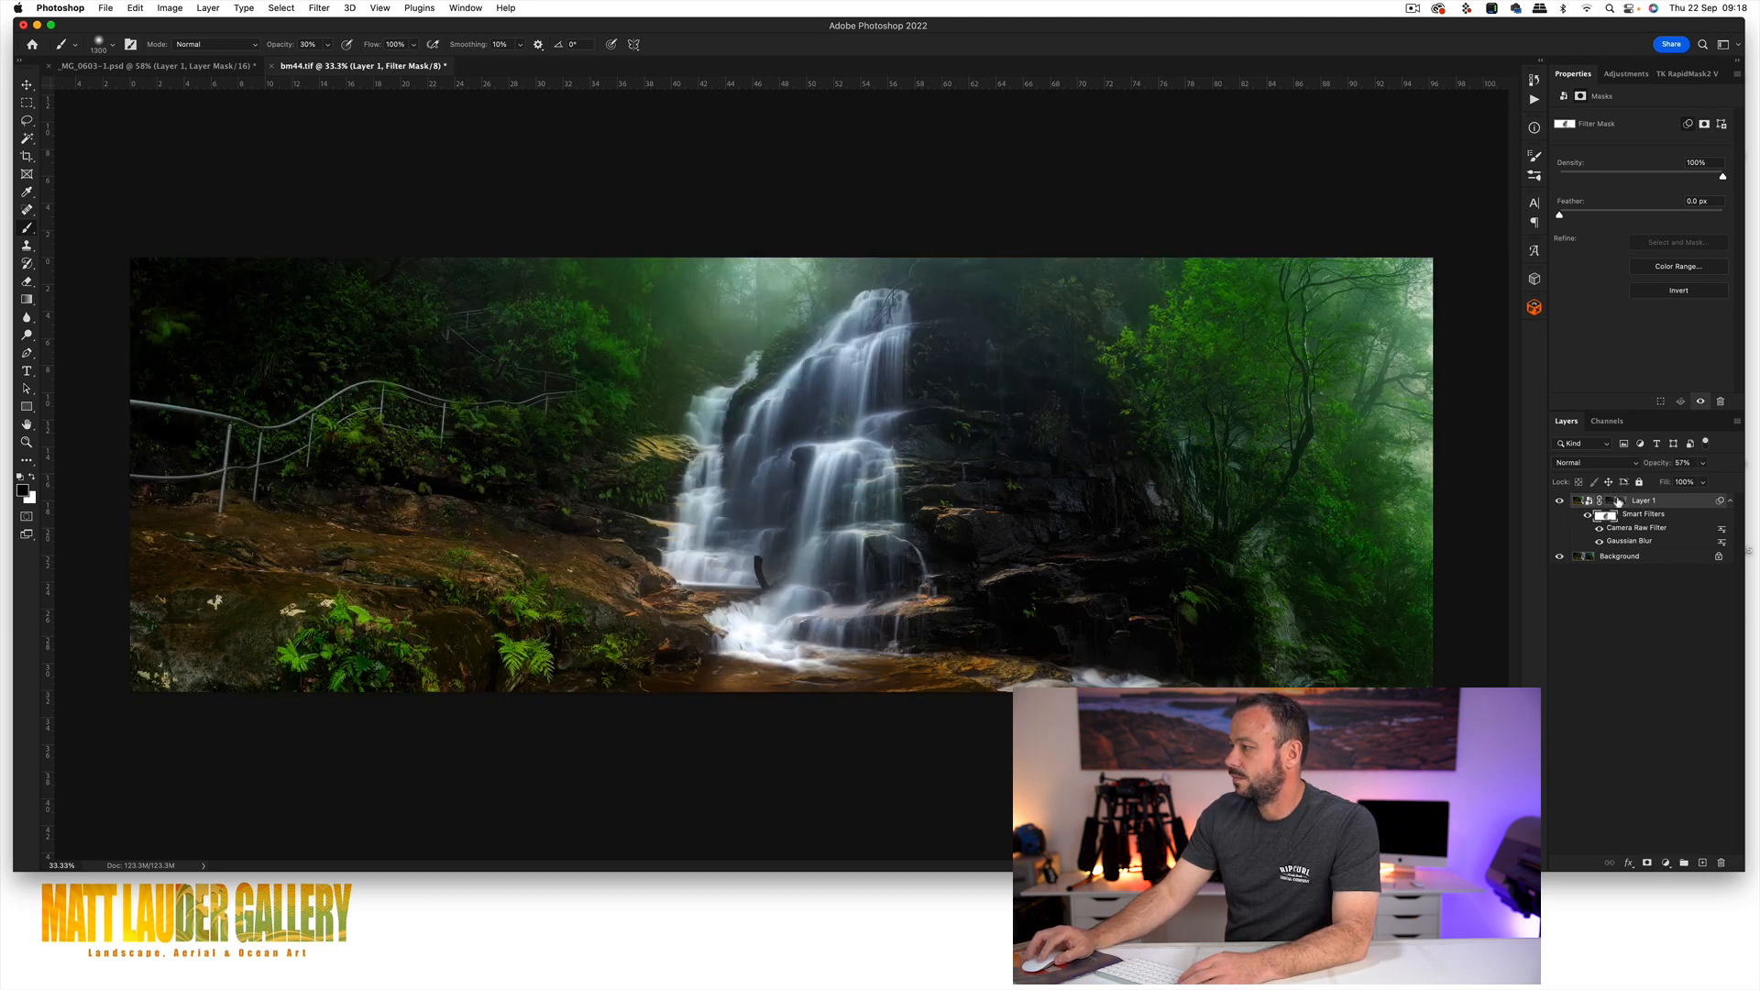
{"action": "left_click", "coordinate": [1616, 502], "text": "alt"}
{"action": "left_click", "coordinate": [1615, 502], "text": "alt"}
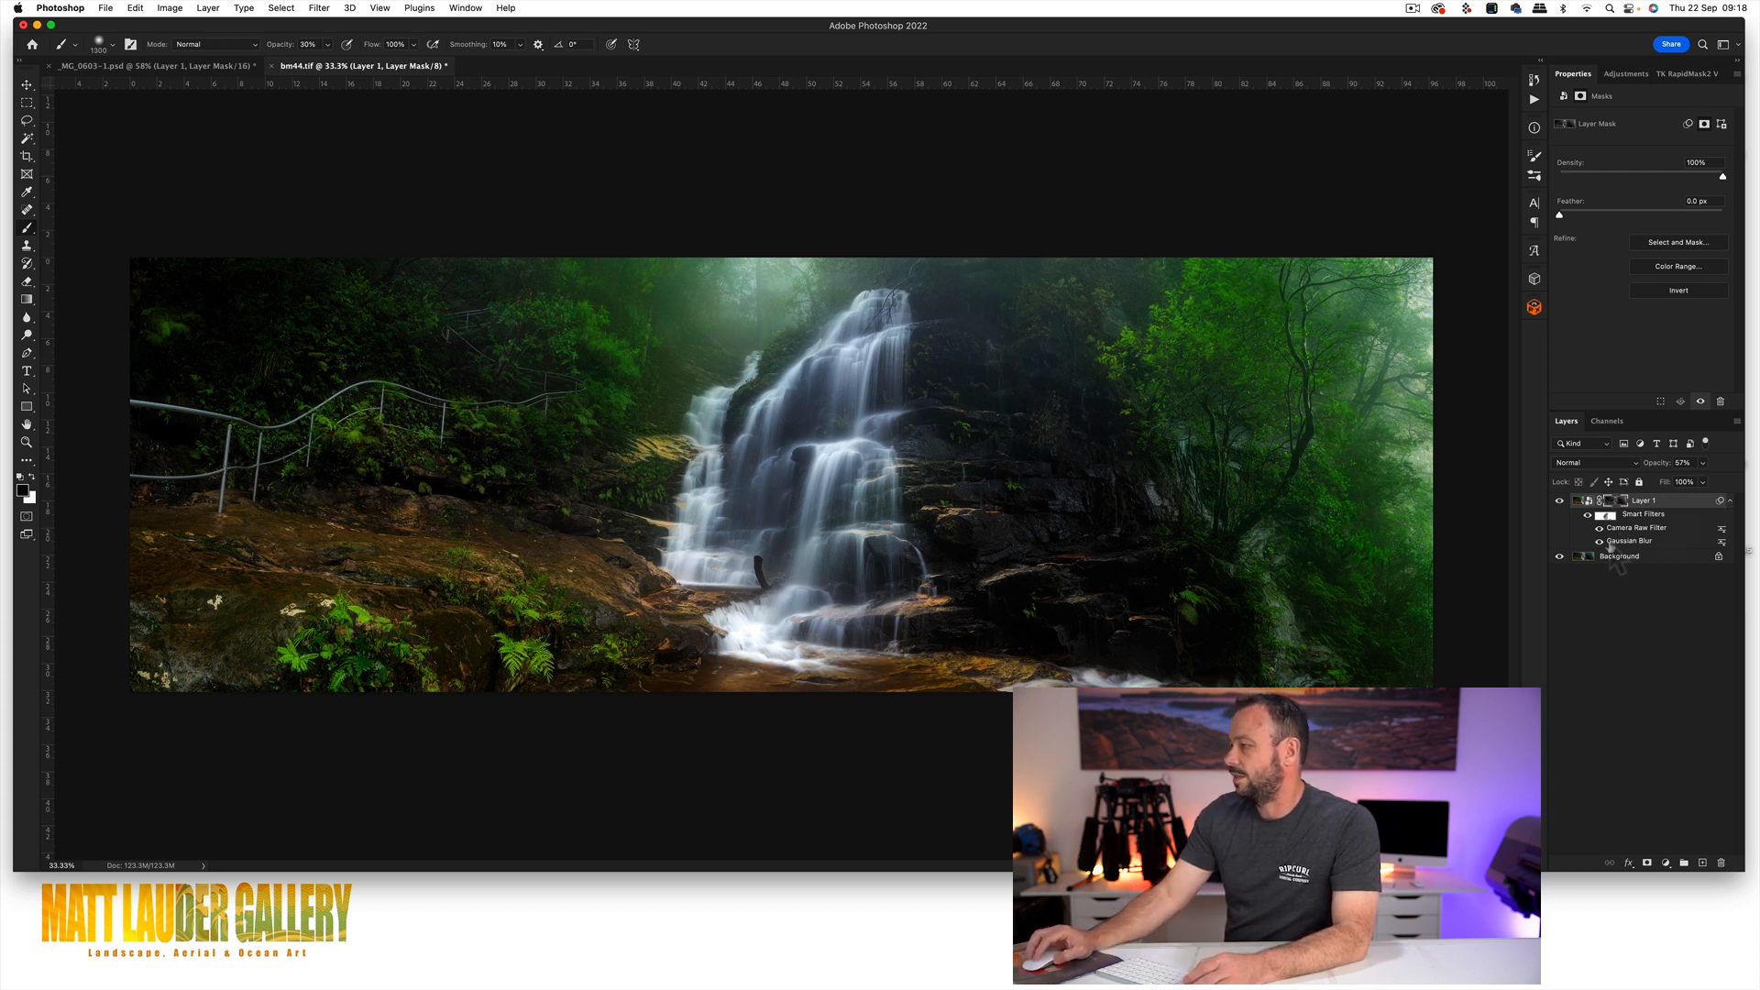
Reopen Layer 1's Camera Raw and Gaussian Blur smart filter settings in turn to review them, cancelling each without changes.
{"action": "left_click", "coordinate": [1628, 532]}
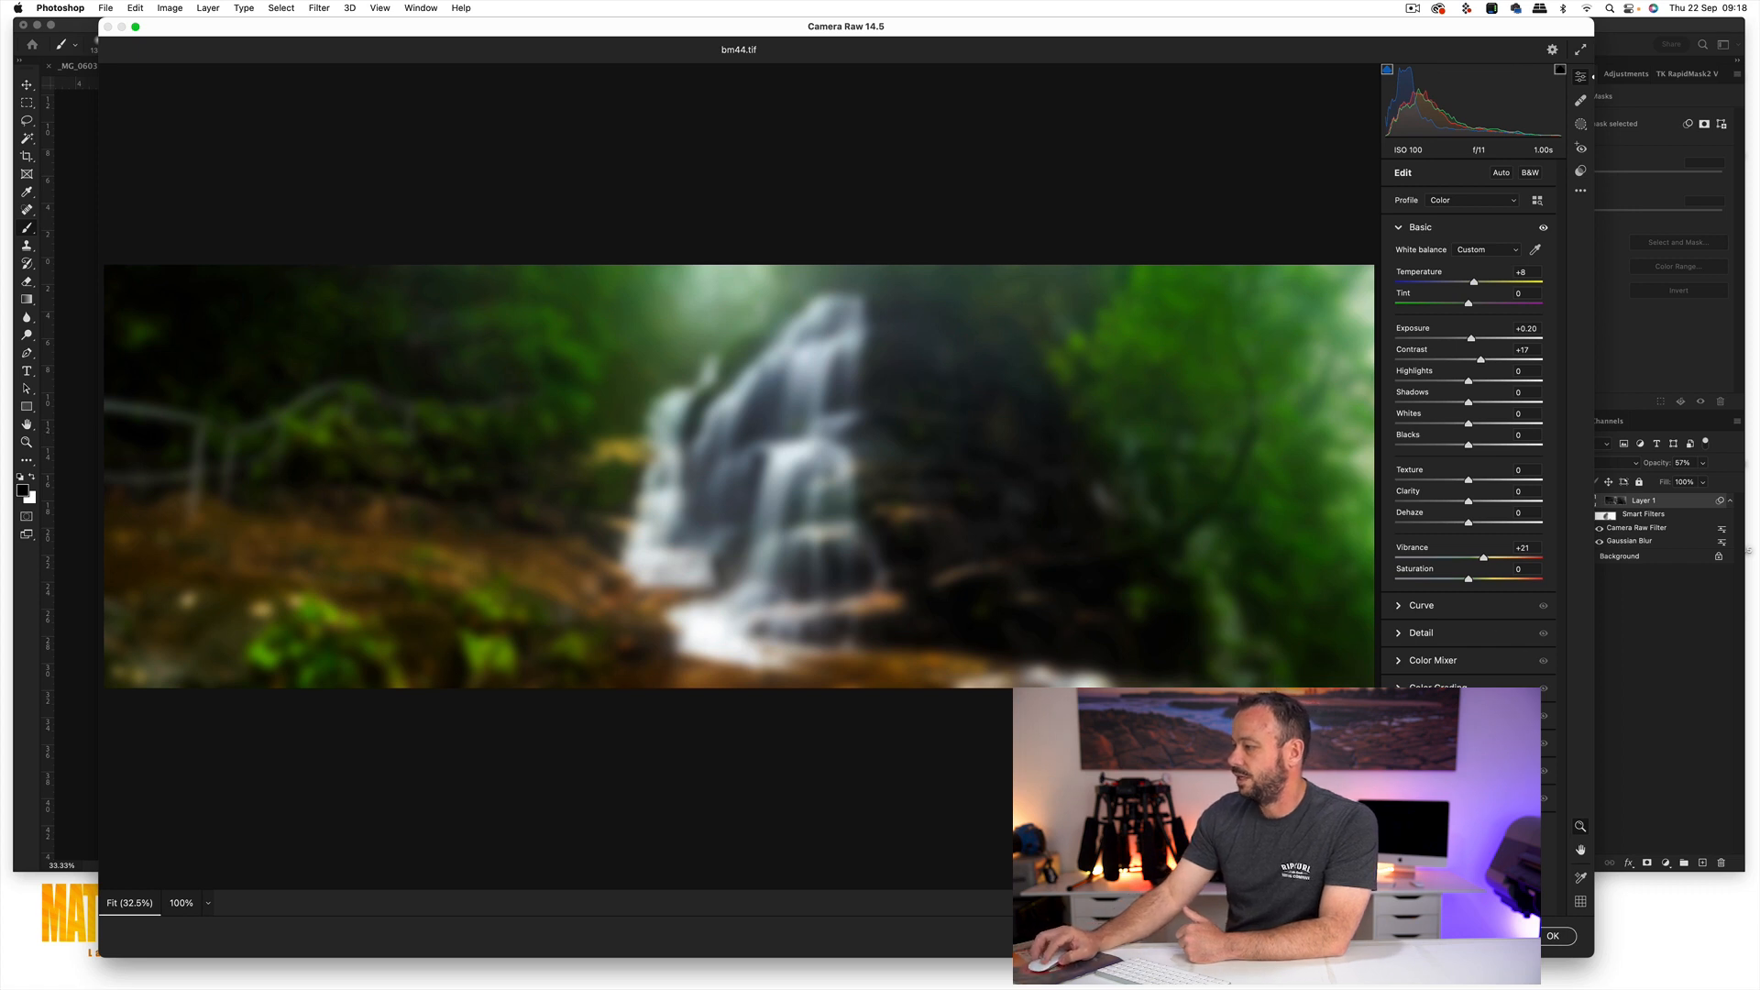
{"action": "left_click", "coordinate": [1501, 936]}
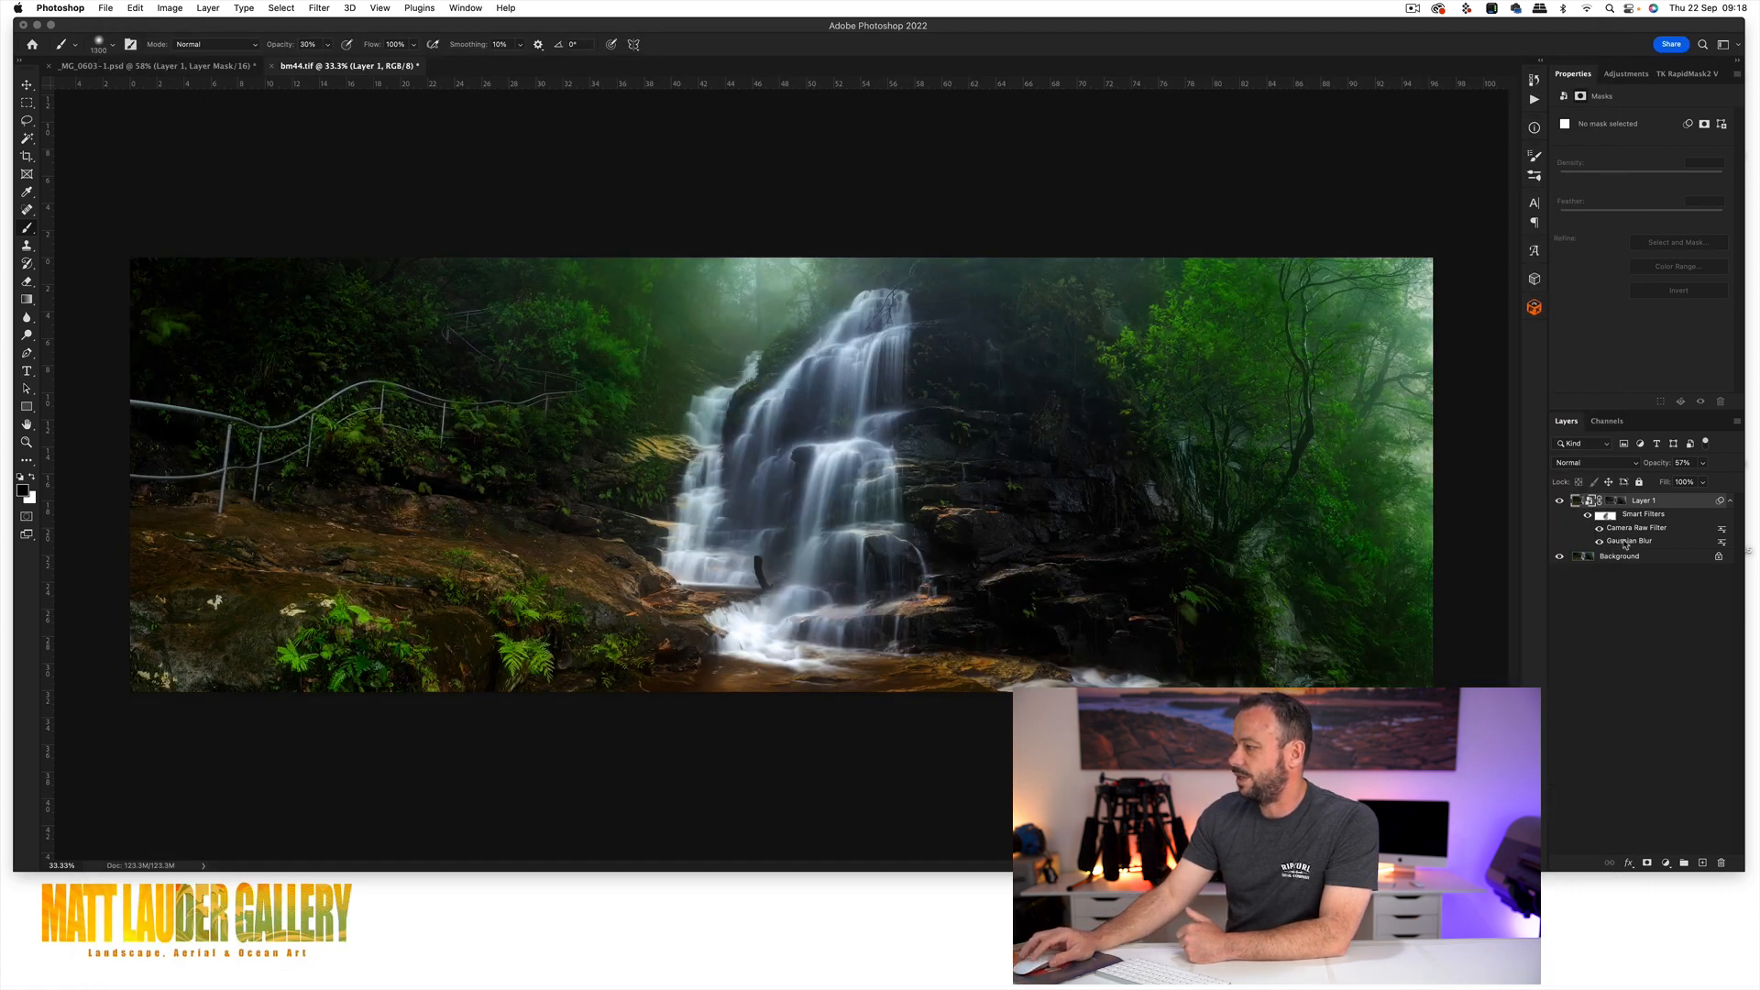
{"action": "double_click", "coordinate": [1625, 542]}
{"action": "left_click", "coordinate": [852, 363]}
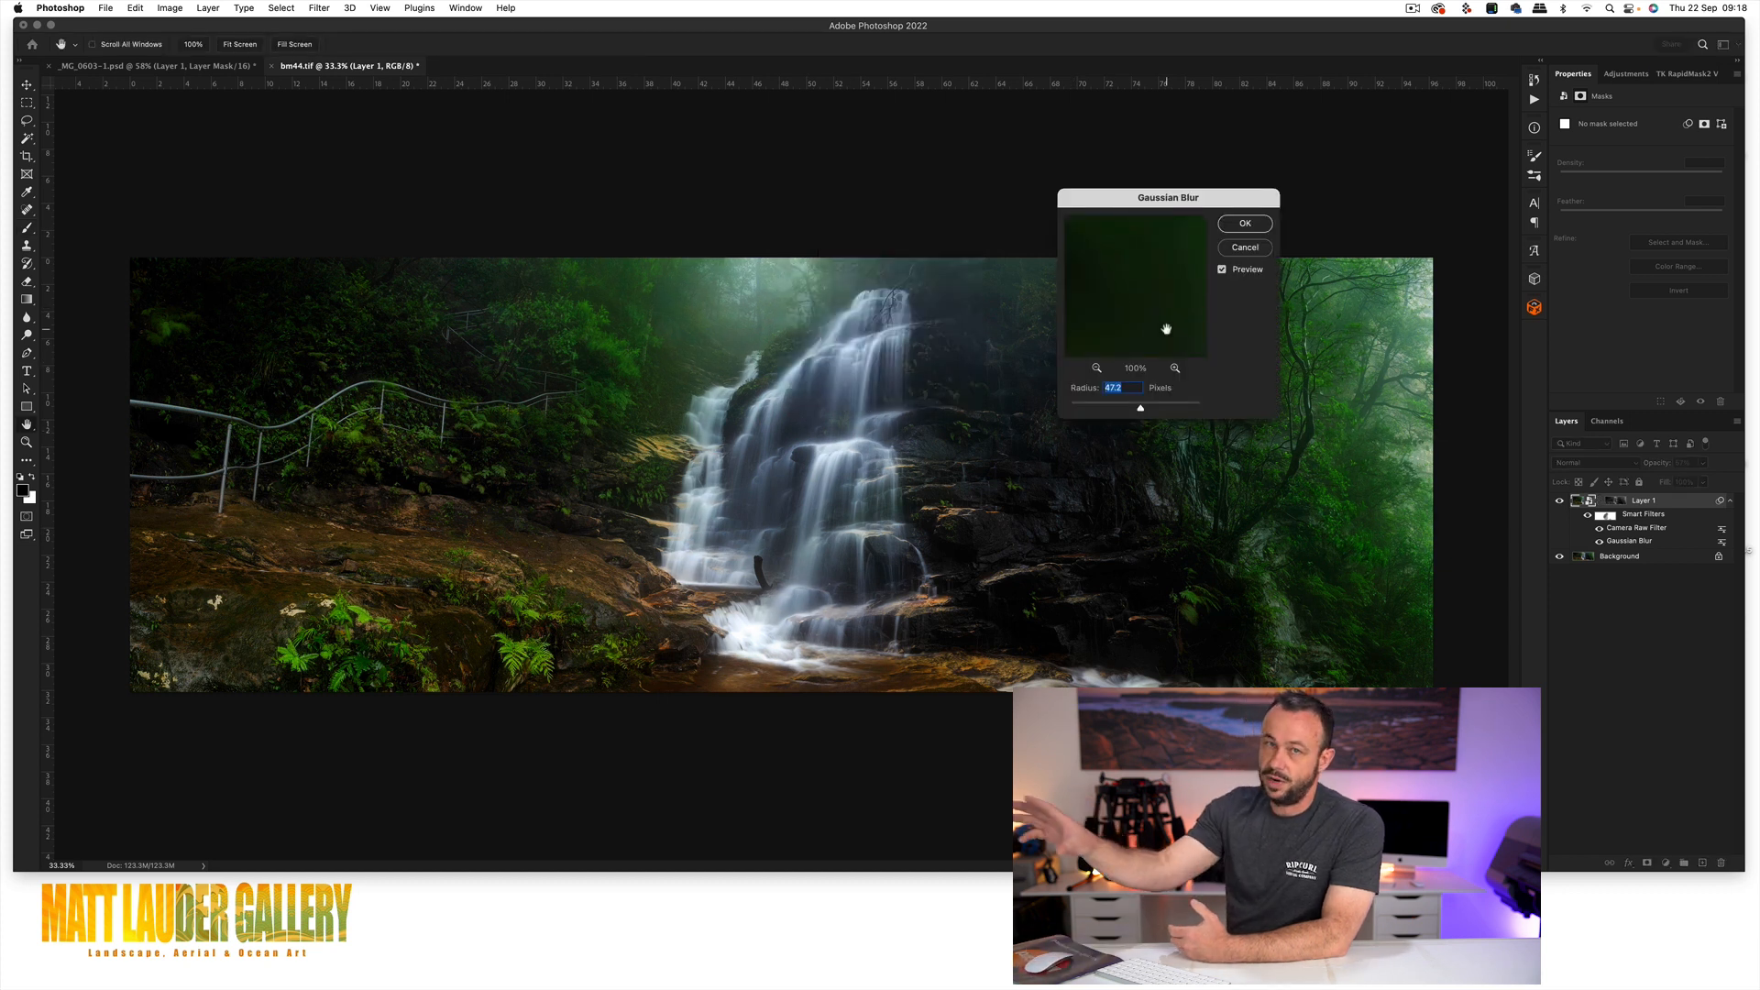
{"action": "left_click", "coordinate": [1252, 249]}
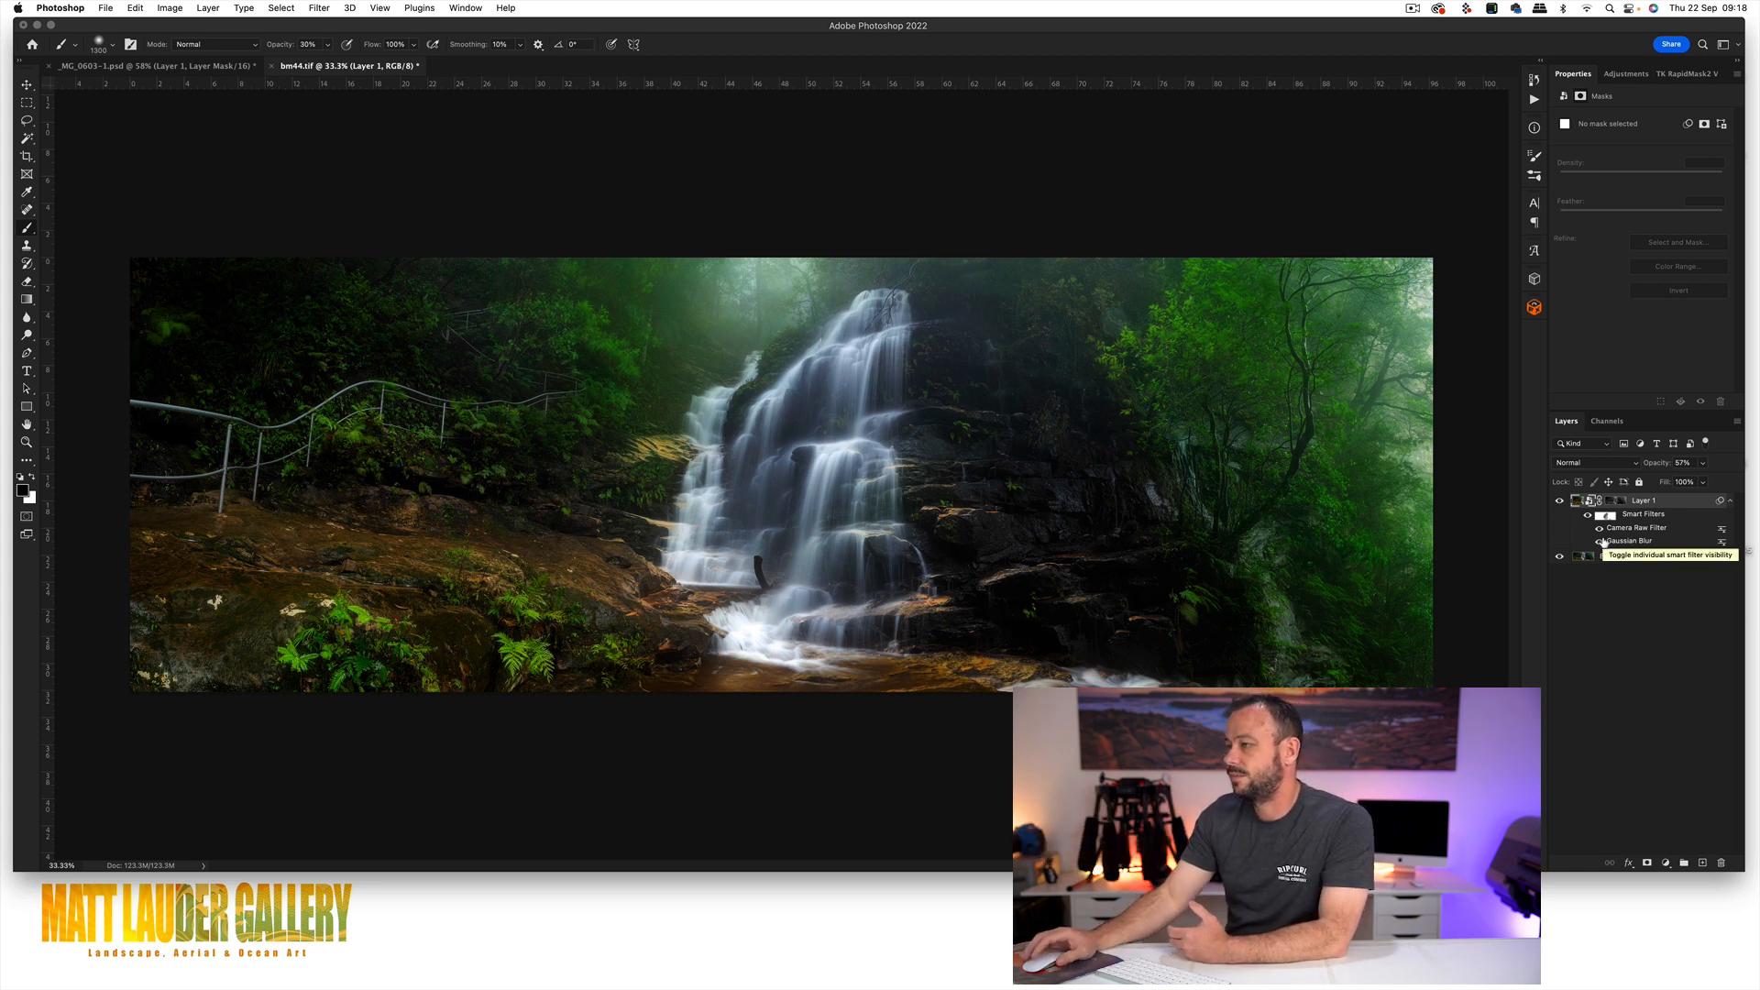
Duplicate the Background layer and sharpen the copy with Unsharp Mask at 35% amount, 3.3 pixels radius and threshold 0.
{"action": "left_click", "coordinate": [1581, 562]}
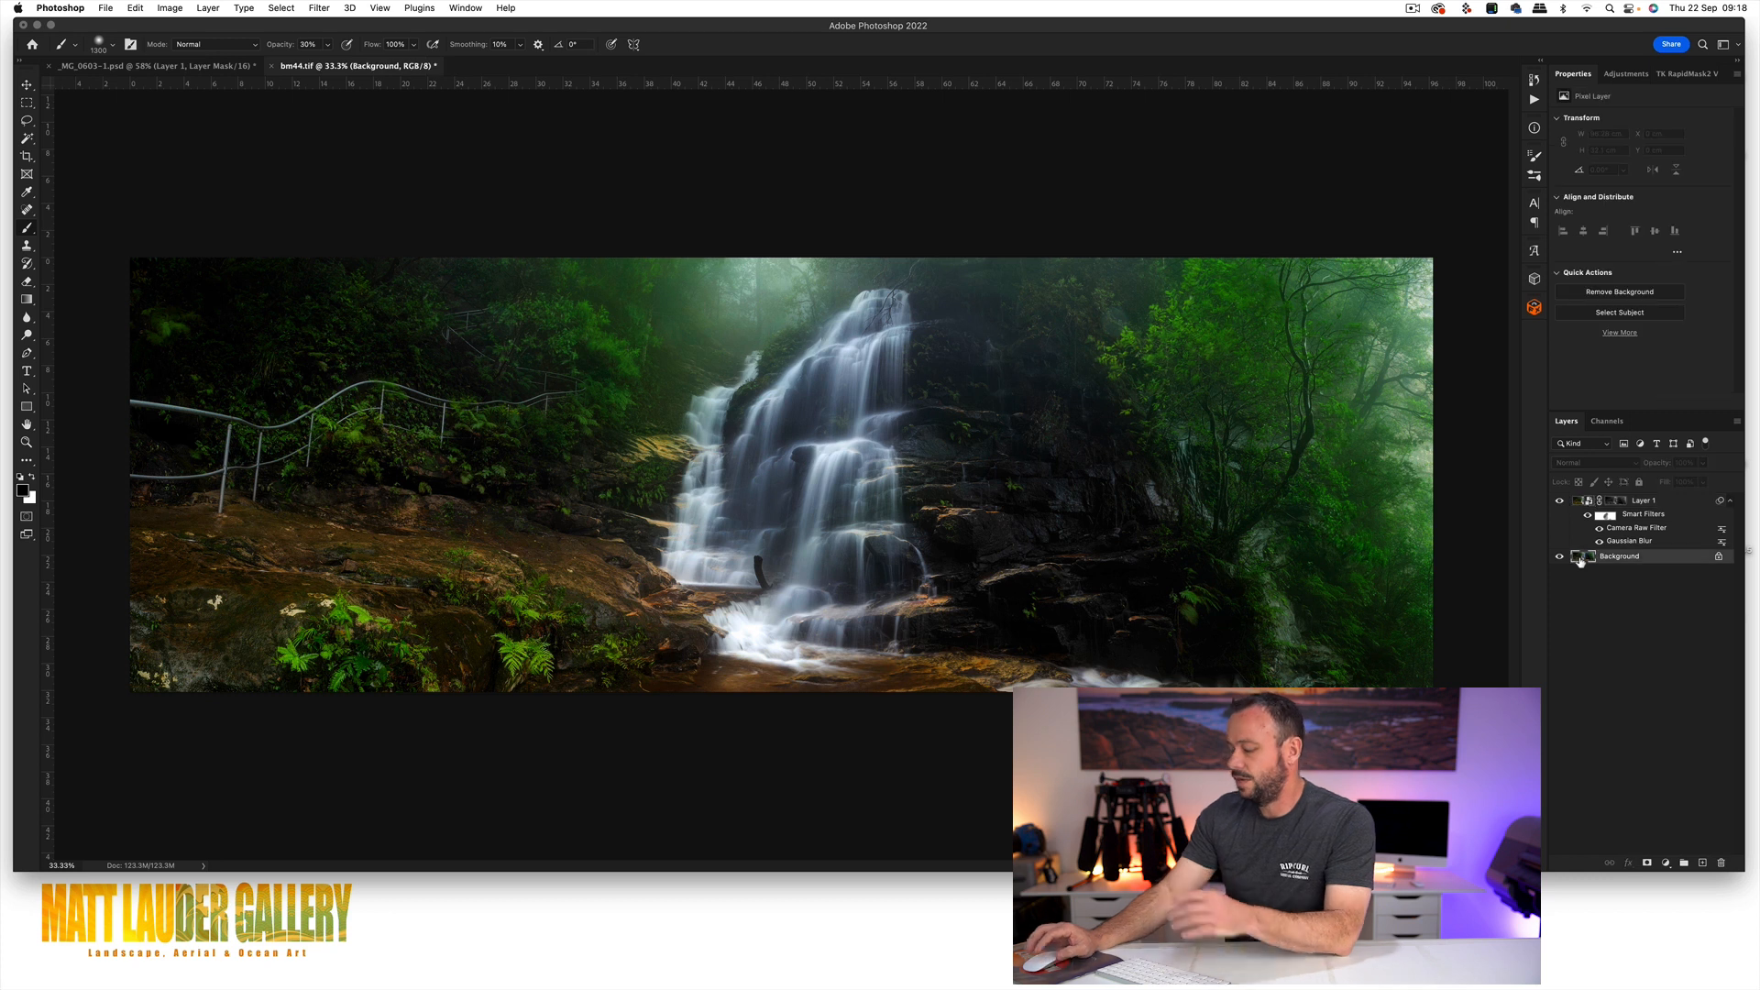
{"action": "key", "text": "super+j"}
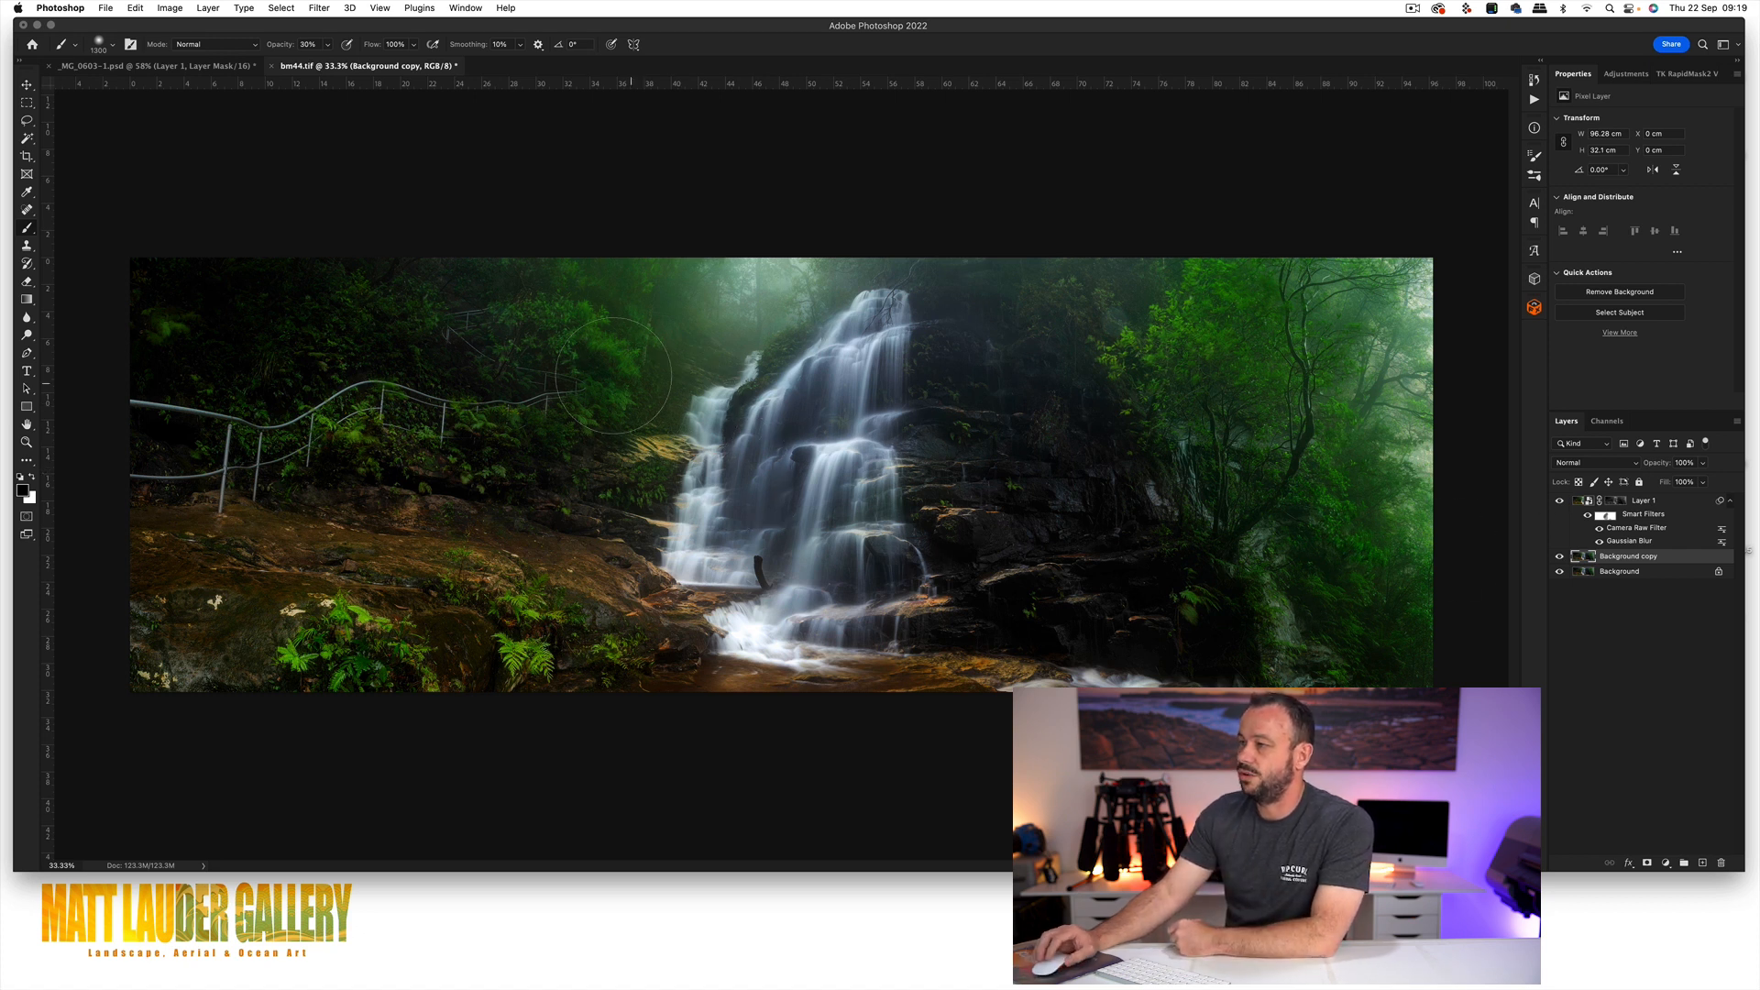
{"action": "left_click", "coordinate": [321, 8]}
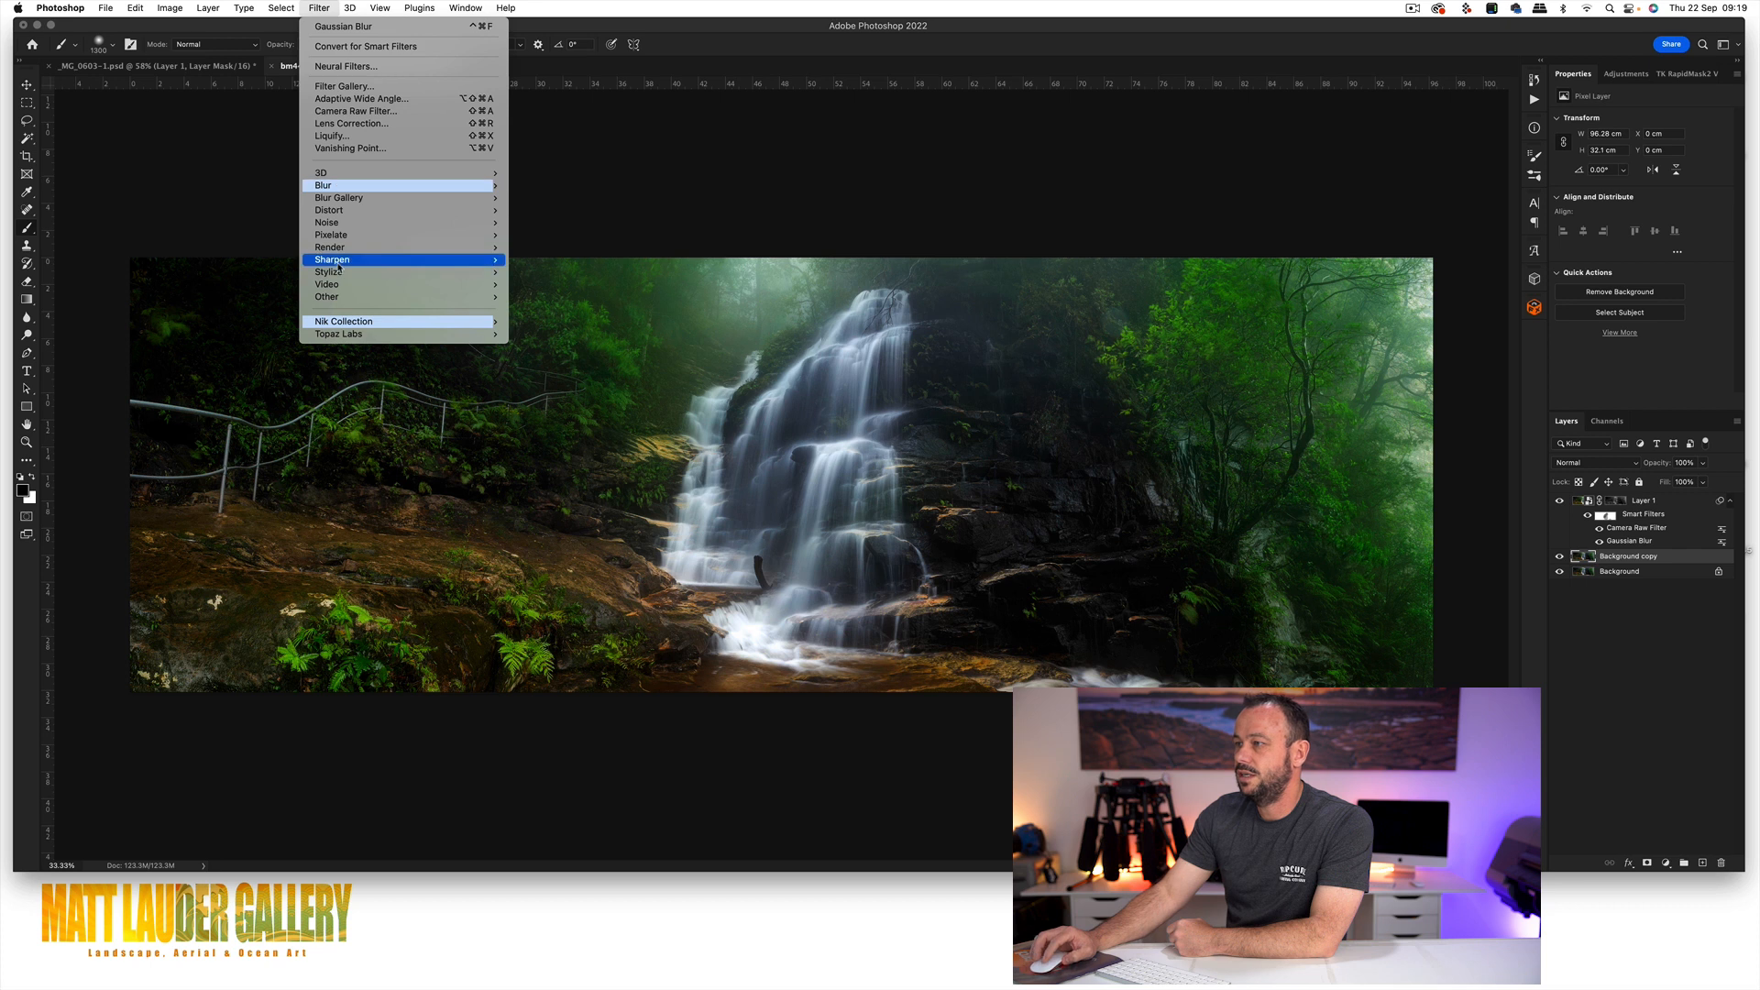
{"action": "mouse_move", "coordinate": [337, 263]}
{"action": "left_click", "coordinate": [576, 310]}
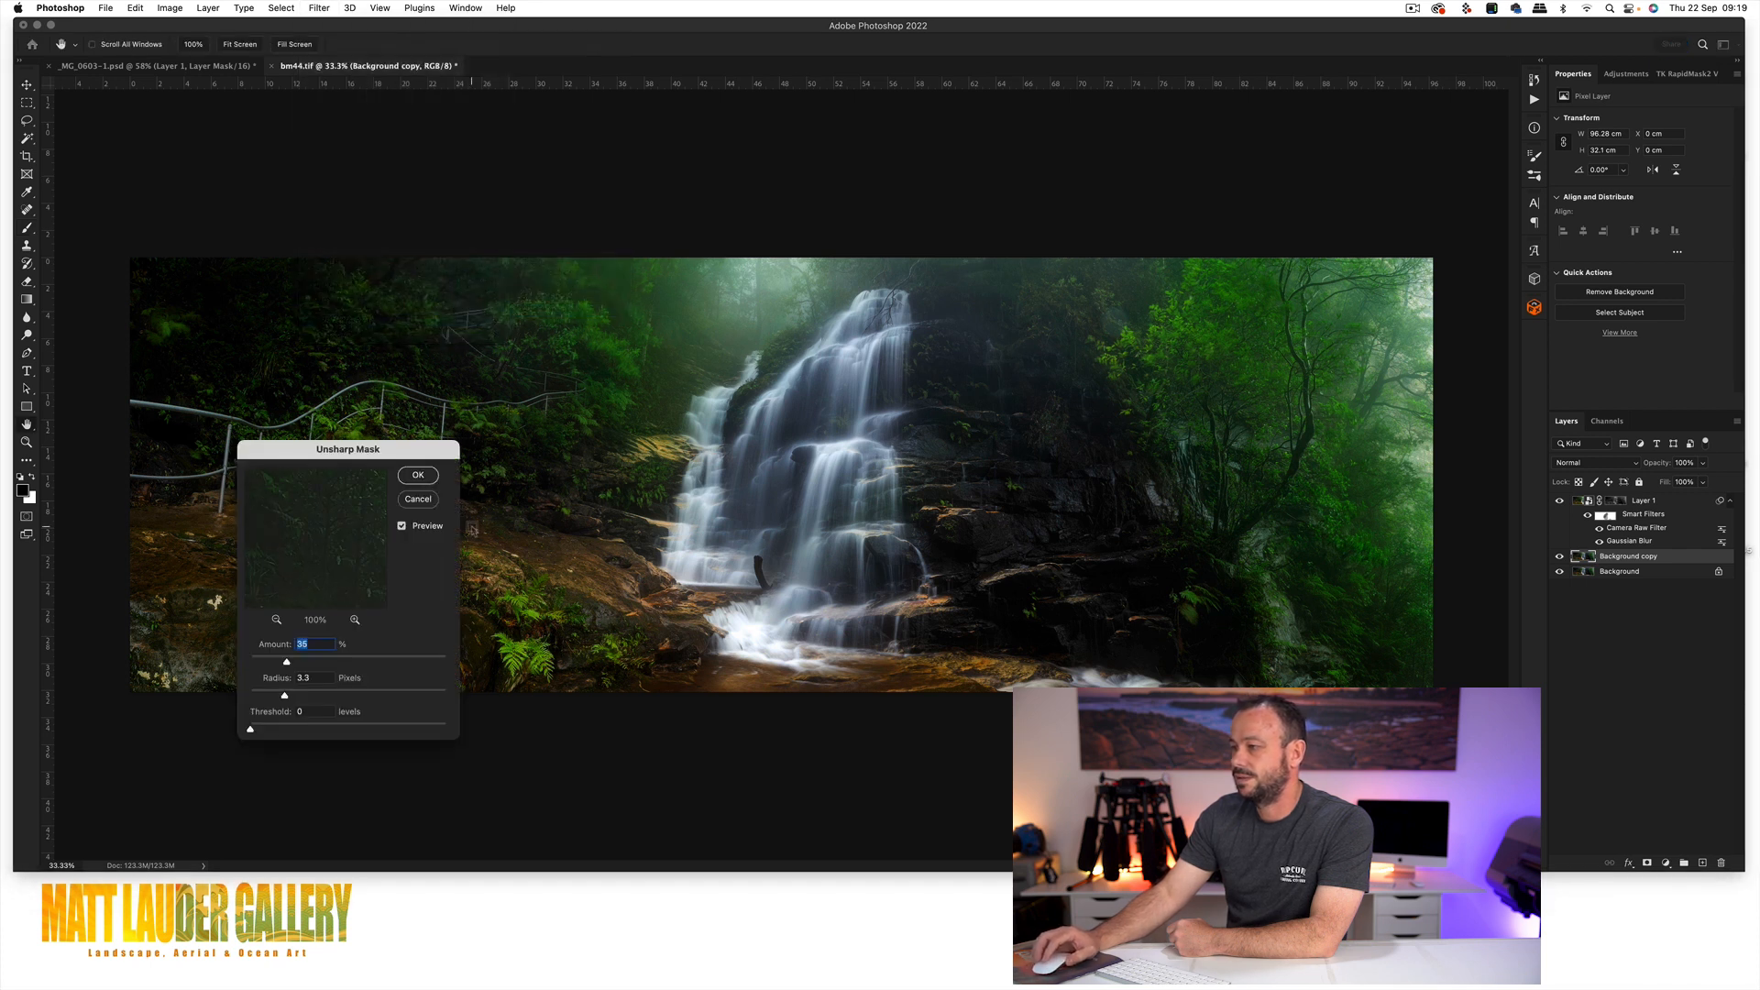
{"action": "left_click", "coordinate": [525, 645]}
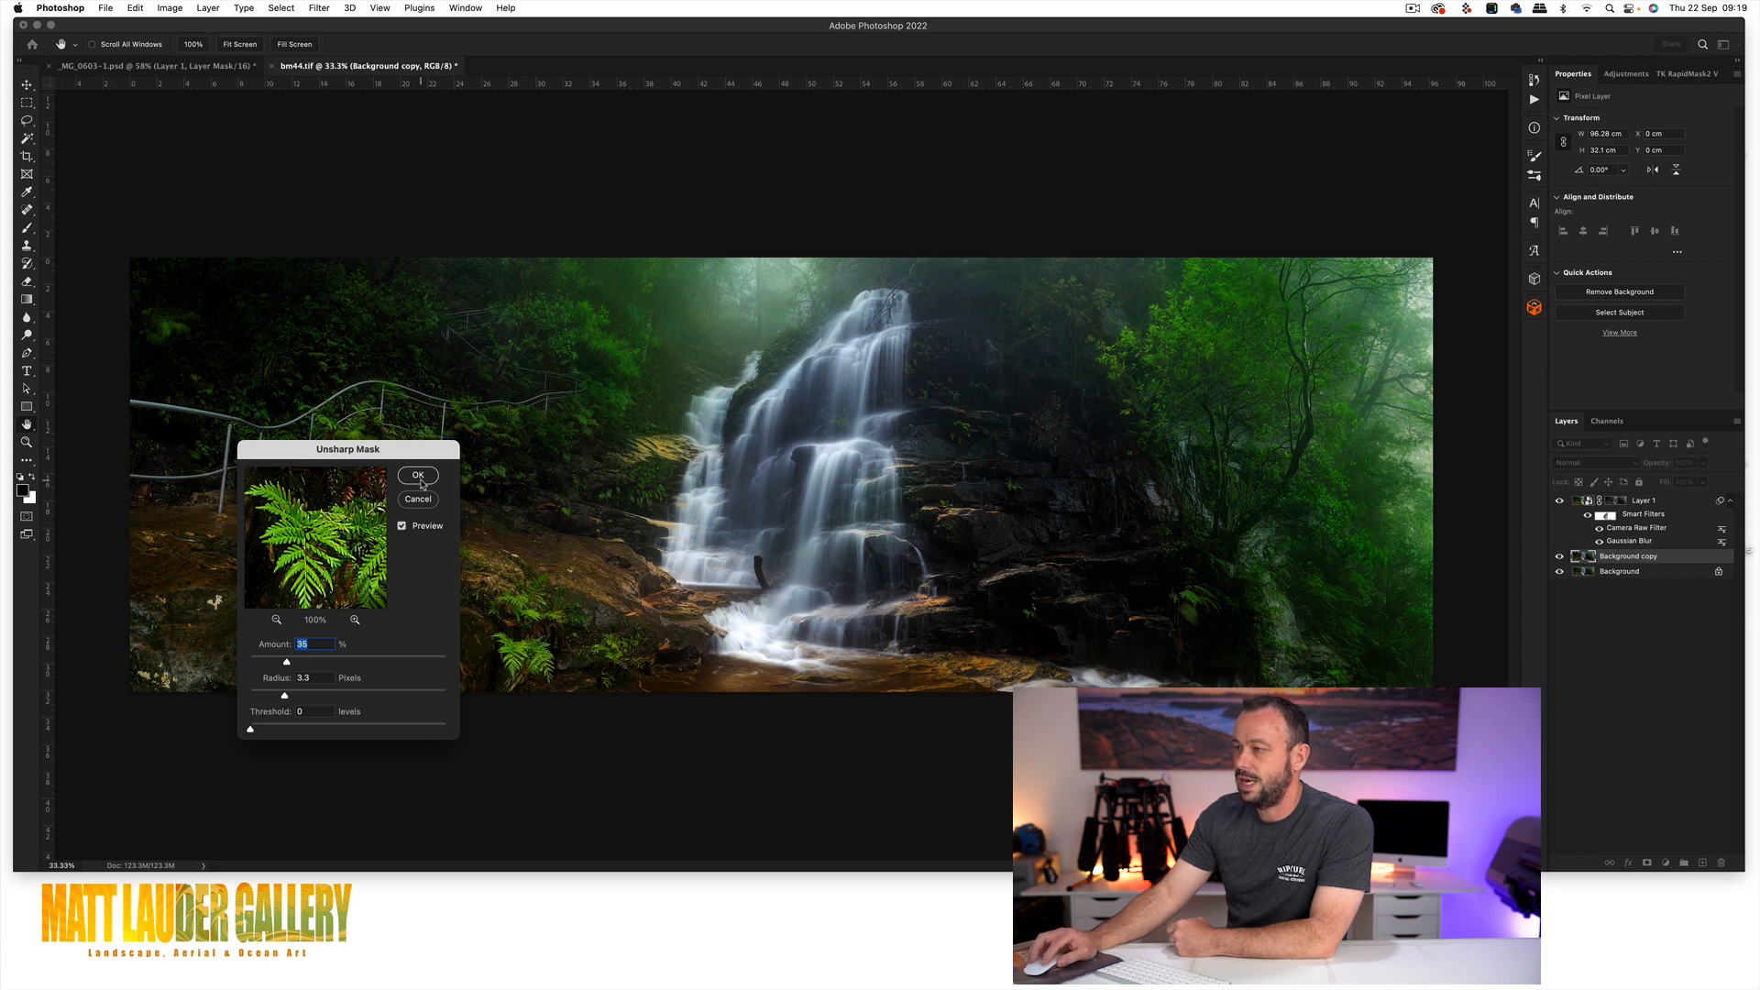
{"action": "key", "text": "Return"}
{"action": "key", "text": "b"}
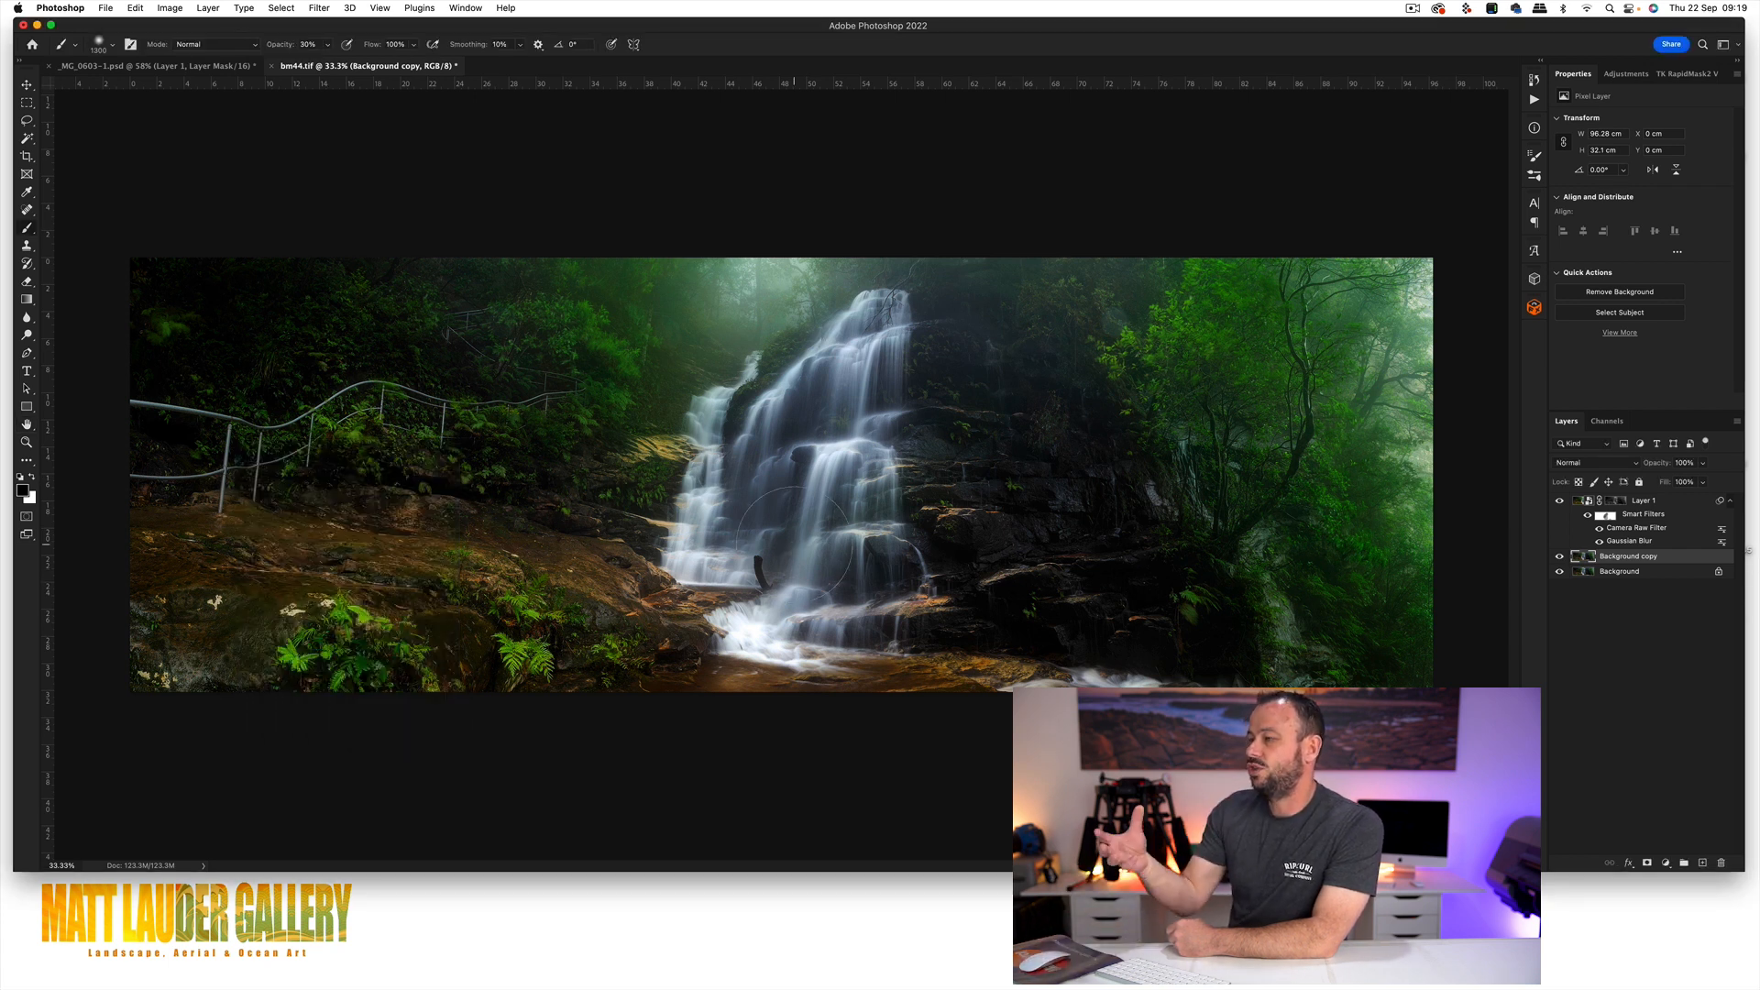